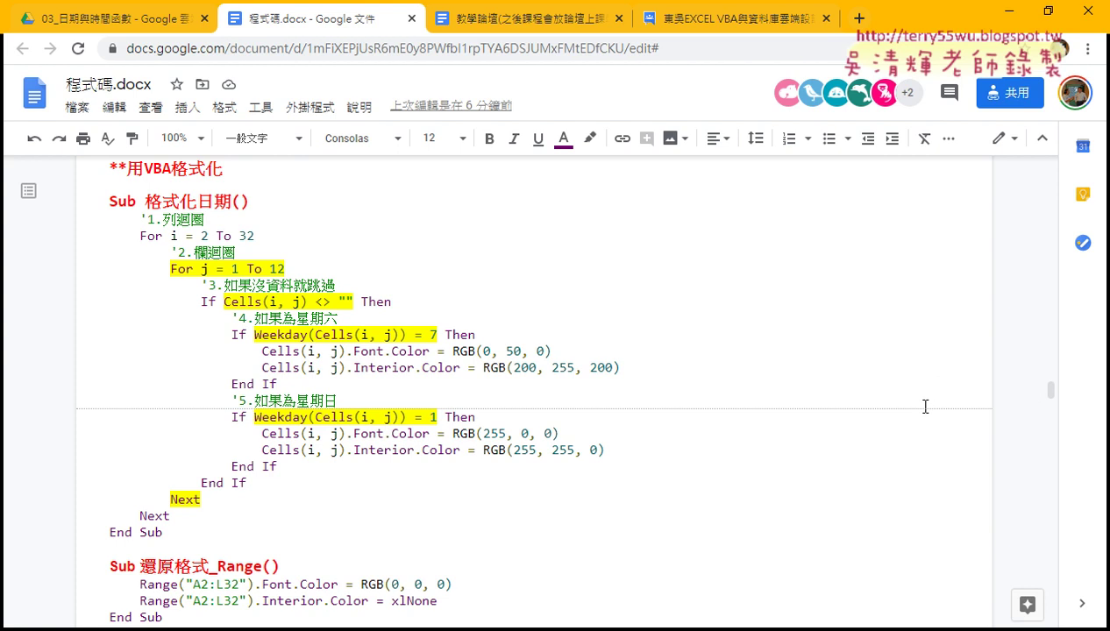
Explain the loop comments and the indentation of the For i, For j and If Weekday lines.
drag(207, 220, 150, 222)
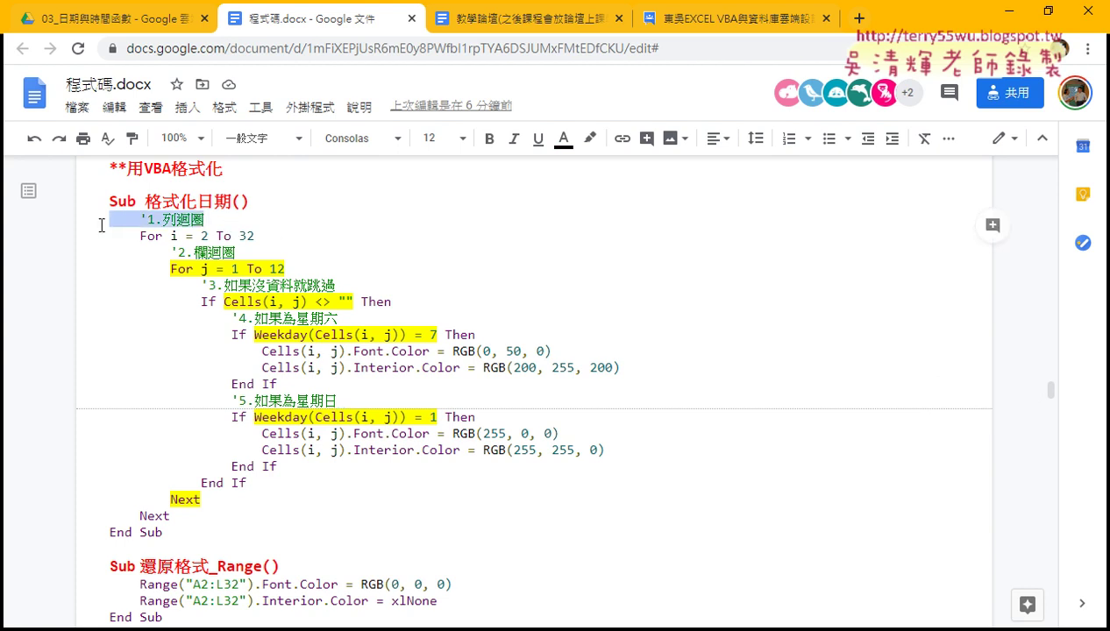
drag(255, 253, 89, 254)
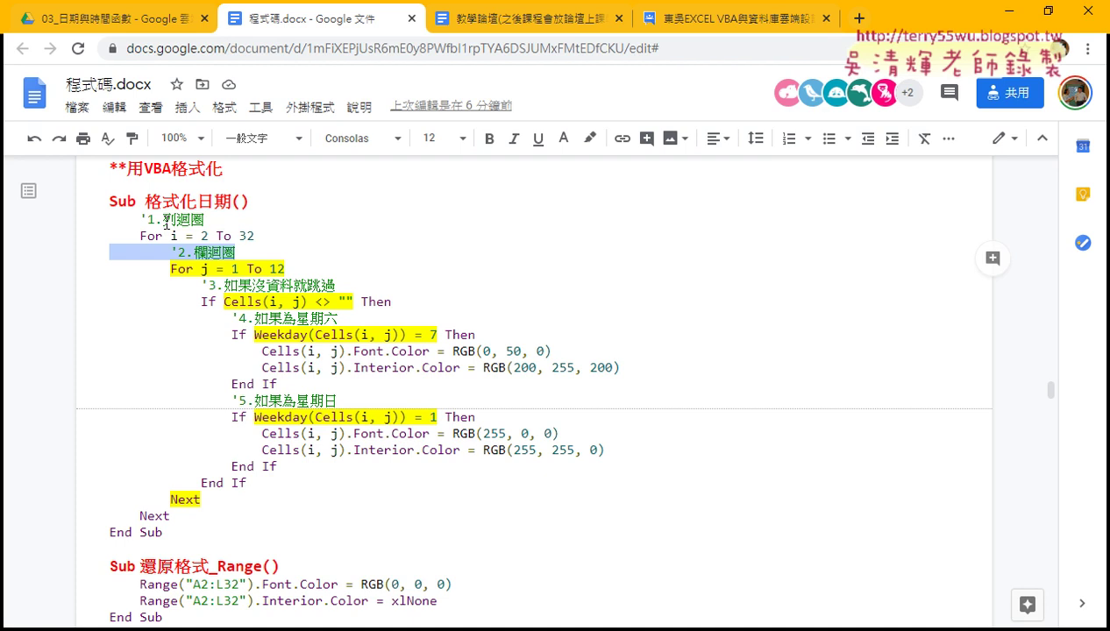
drag(141, 236, 101, 237)
click(147, 270)
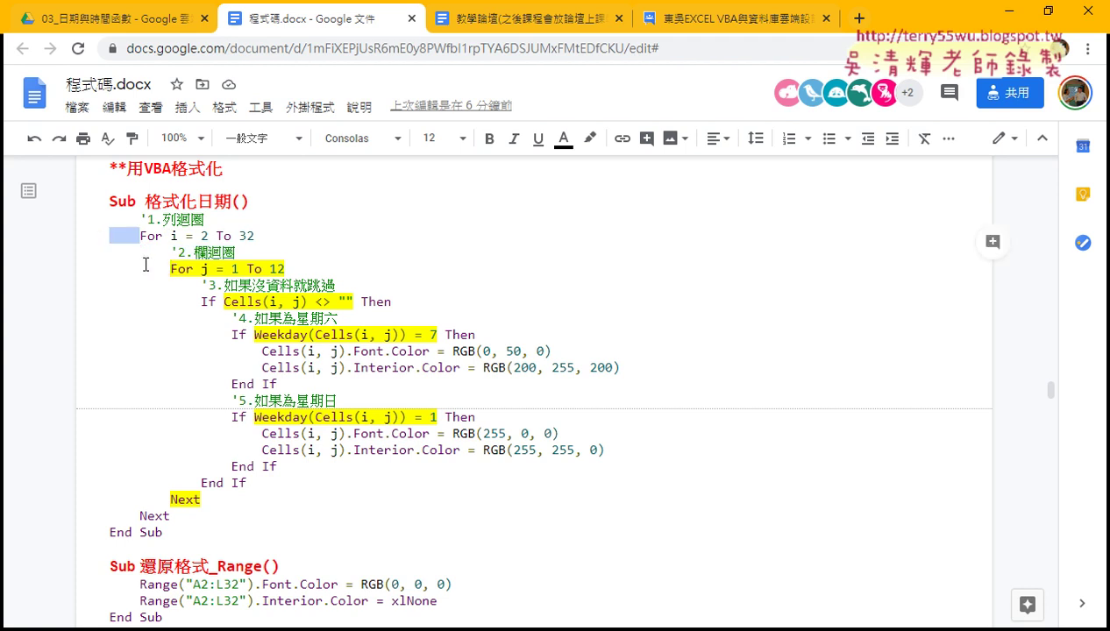
click(139, 267)
drag(170, 268, 66, 272)
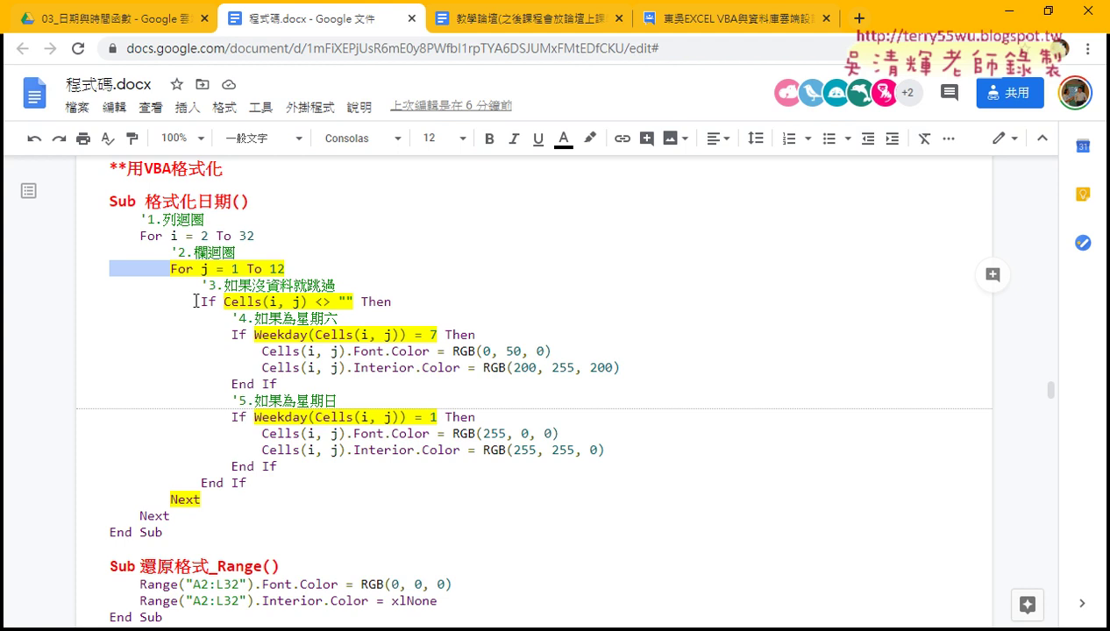
drag(200, 300, 121, 301)
drag(231, 334, 73, 339)
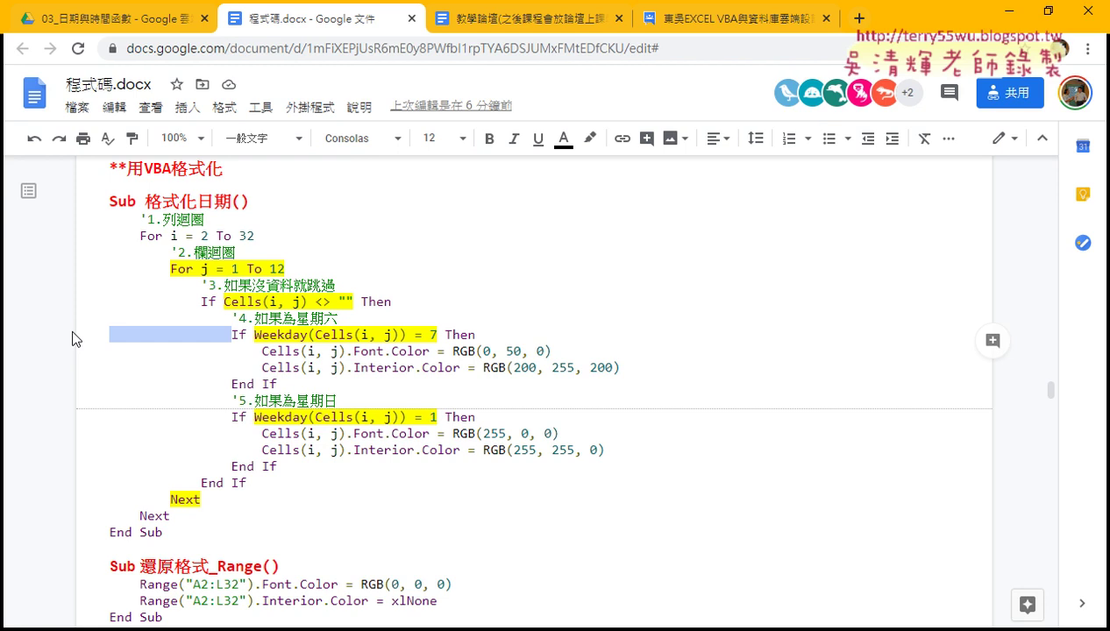
Point out the Range("A2:L32") reference and its row 32 in the reset macro.
scroll(247, 360, down, 2)
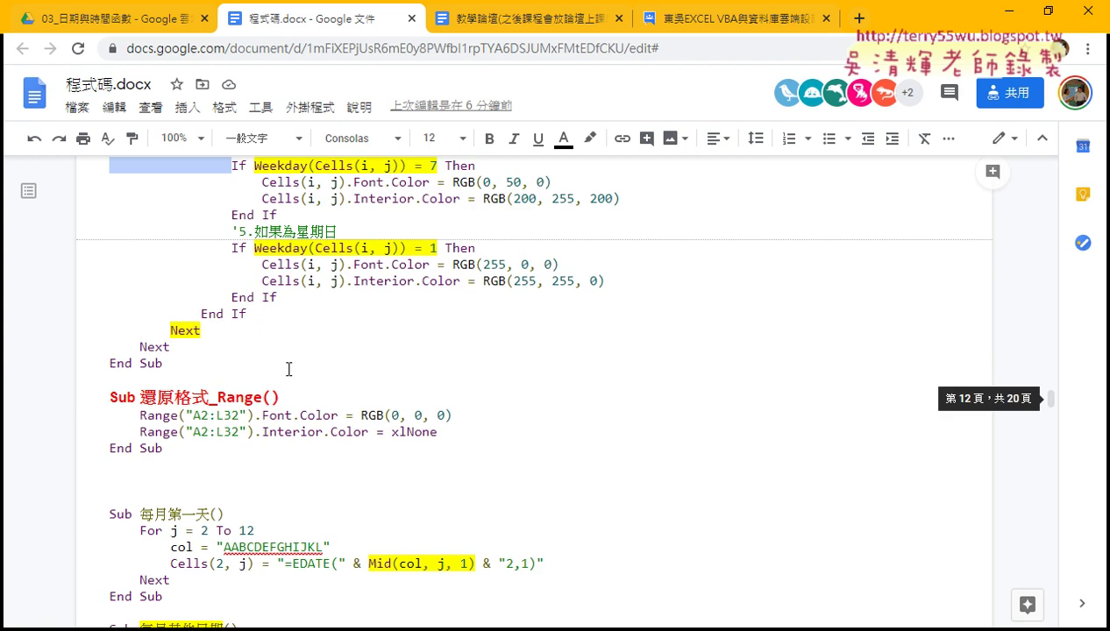
scroll(293, 327, down, 1)
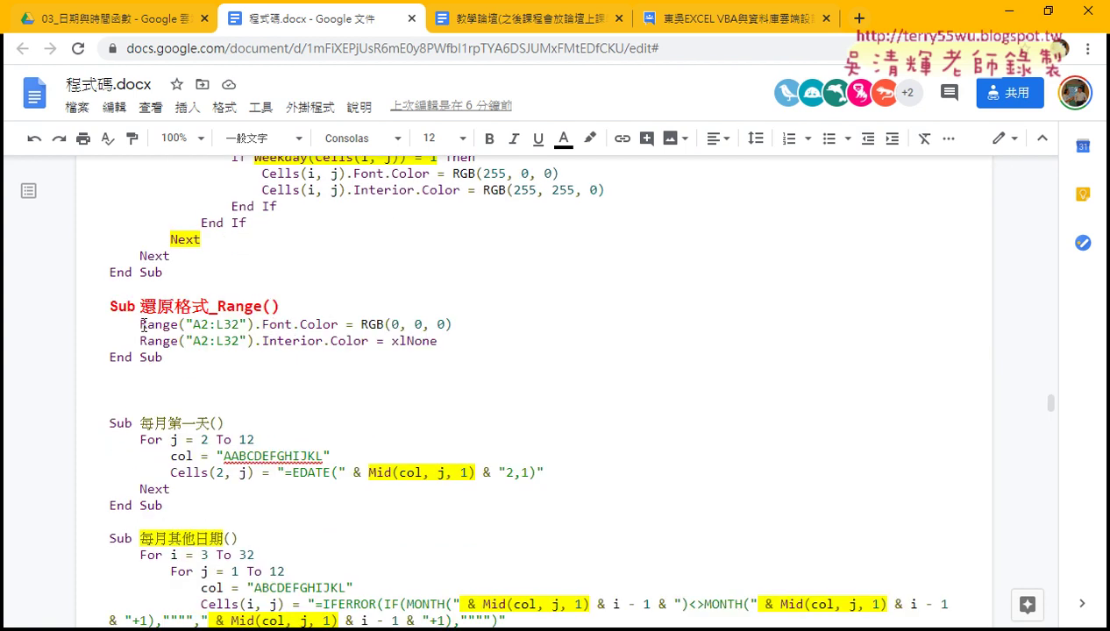
drag(139, 325, 255, 324)
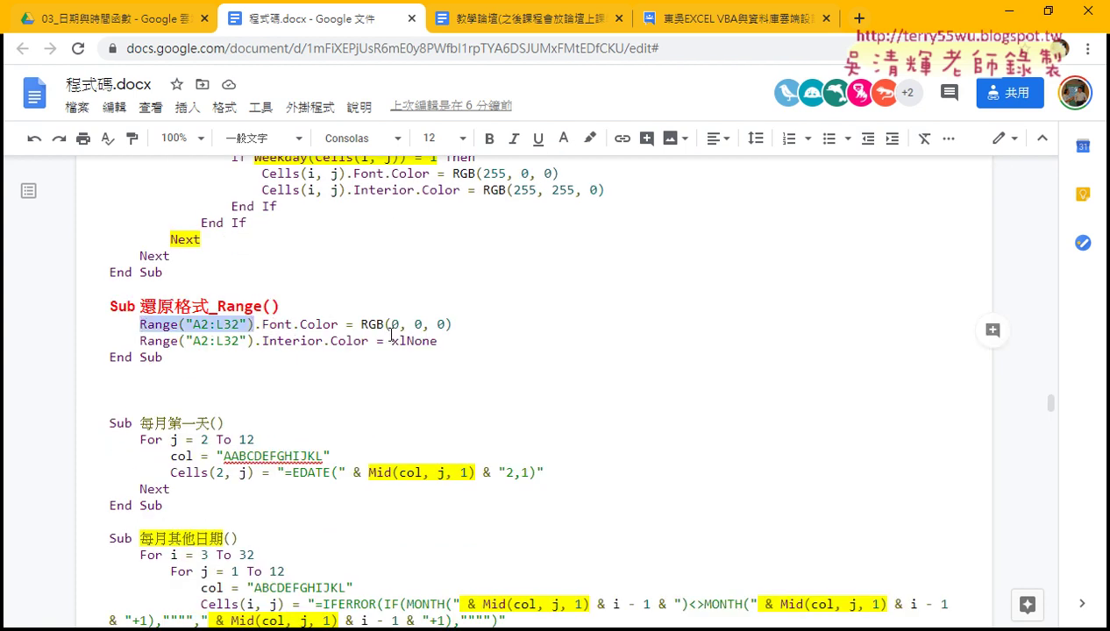
click(357, 338)
drag(226, 325, 232, 324)
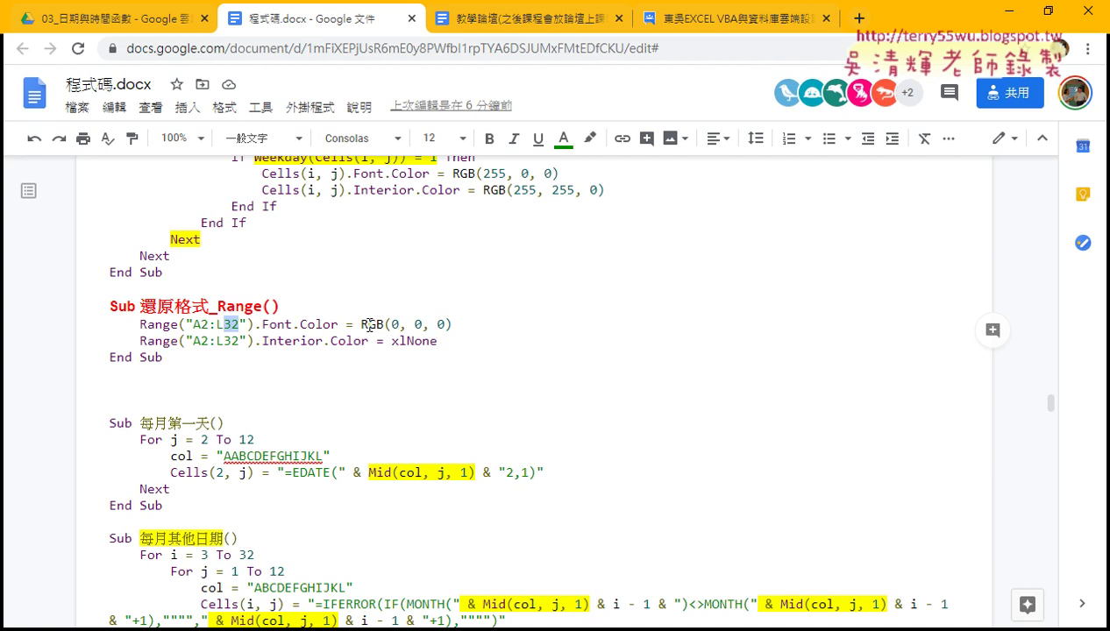
Delete the blank lines above 每月第一天 and copy the code through the end of 年曆清除.
click(157, 387)
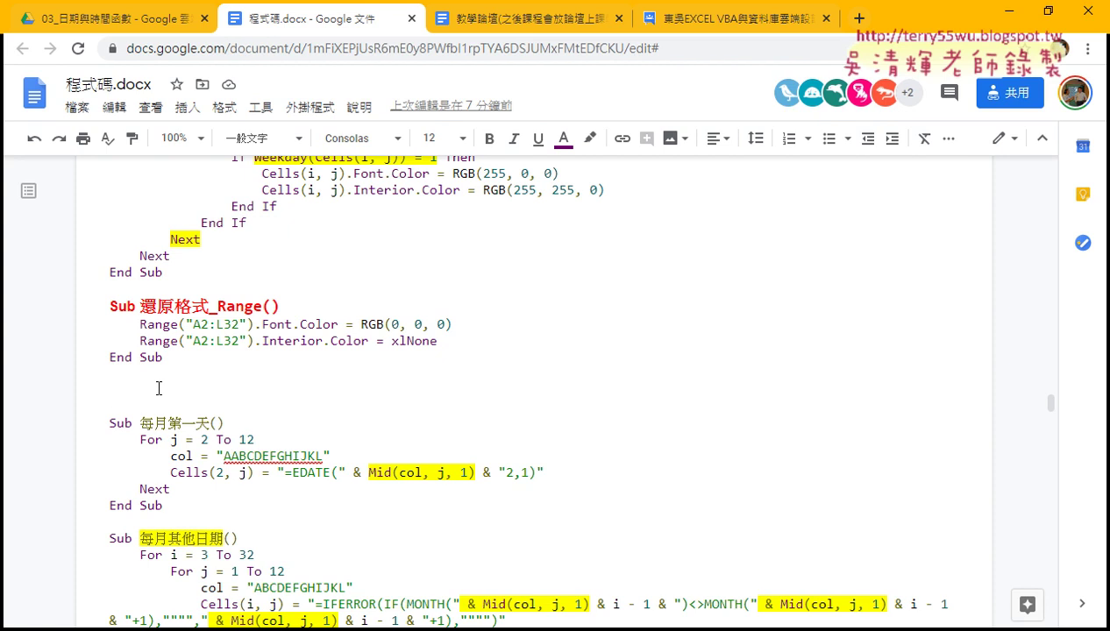
key(Delete)
key(Delete)
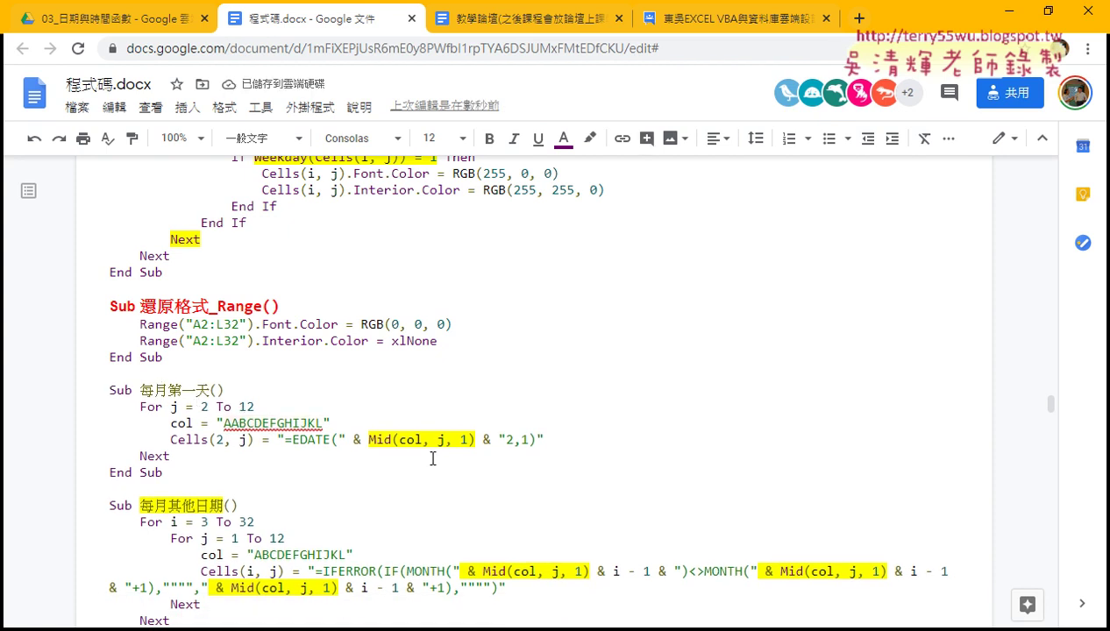
scroll(432, 459, down, 2)
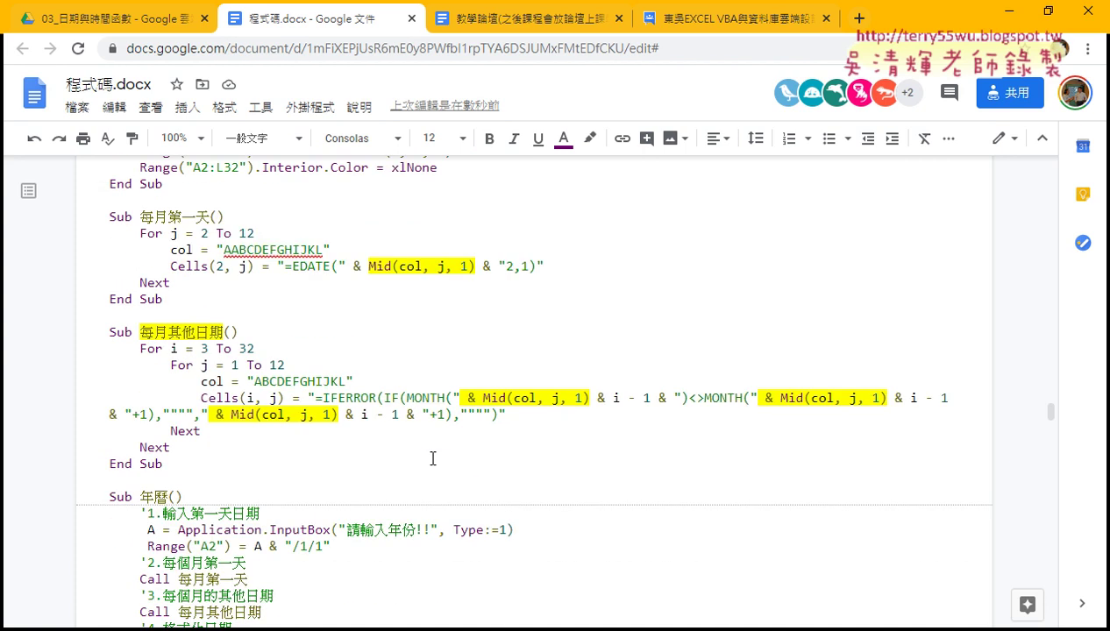
scroll(432, 459, down, 1)
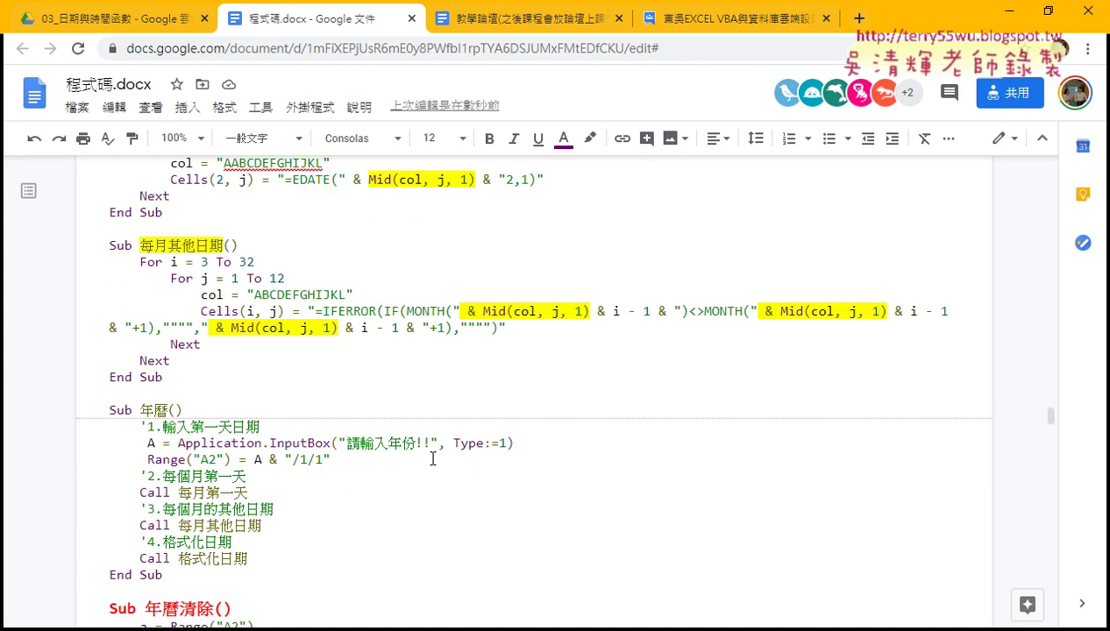
scroll(433, 459, down, 2)
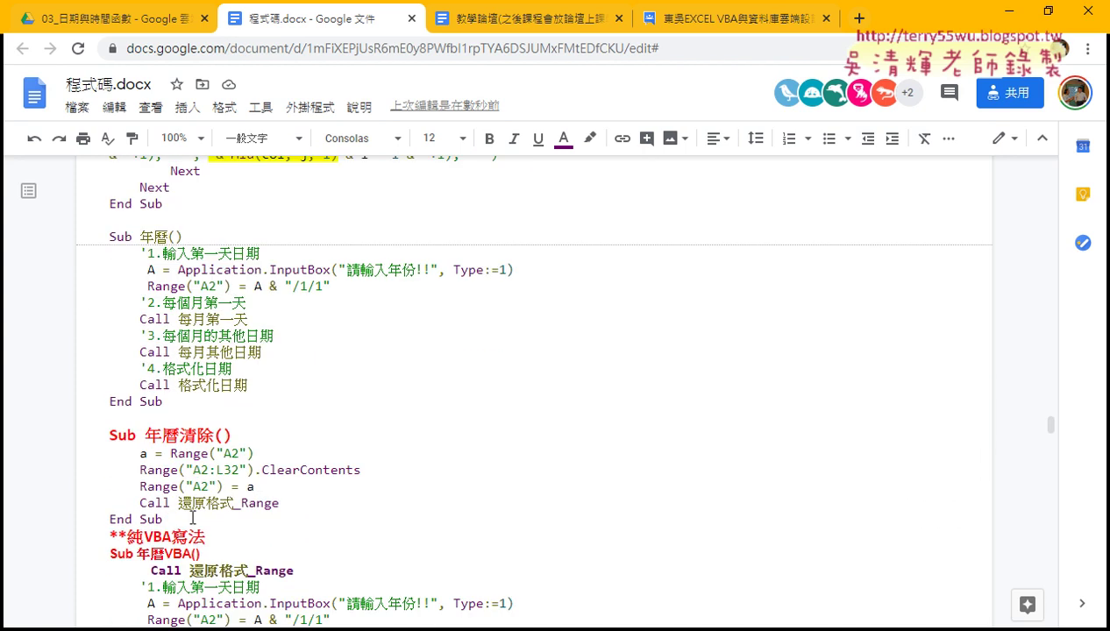
scroll(166, 456, up, 4)
scroll(132, 386, up, 1)
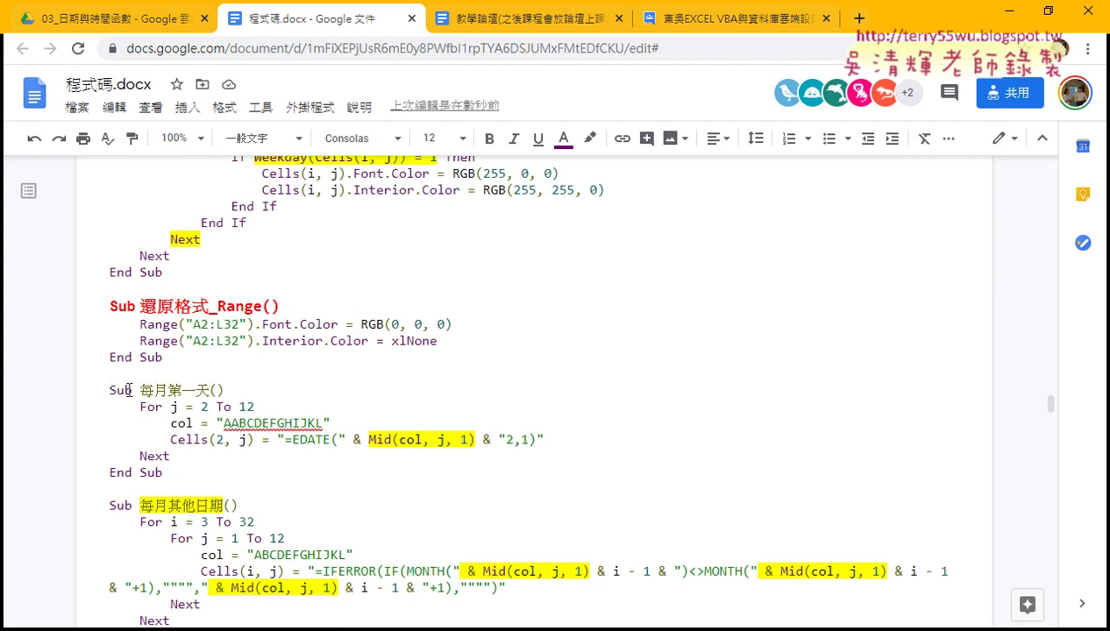
scroll(170, 393, down, 2)
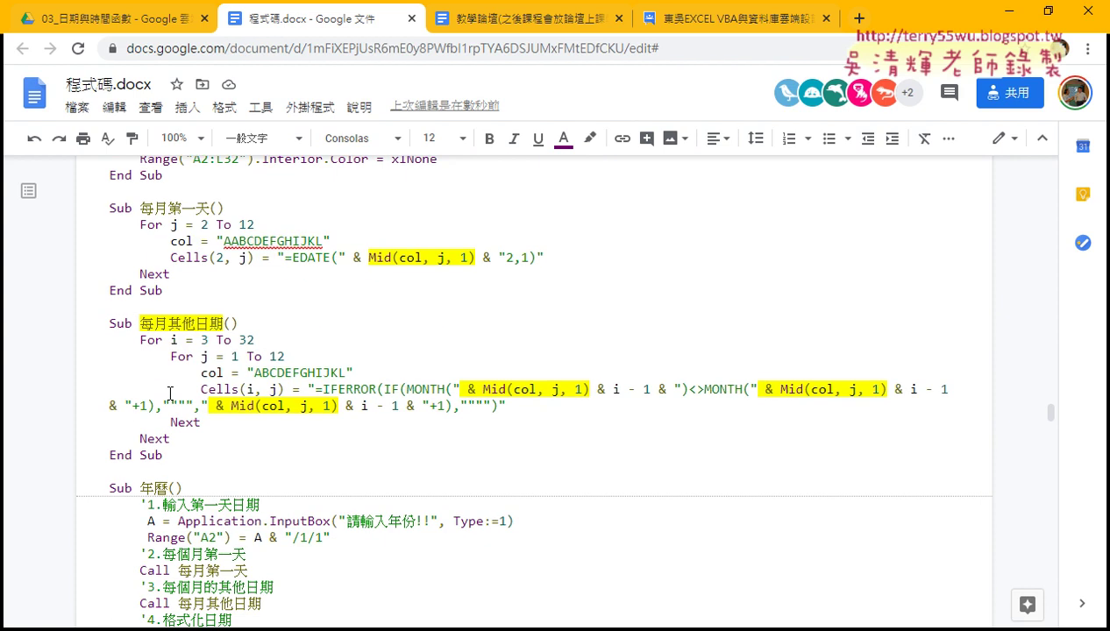
scroll(170, 393, down, 2)
scroll(170, 407, down, 1)
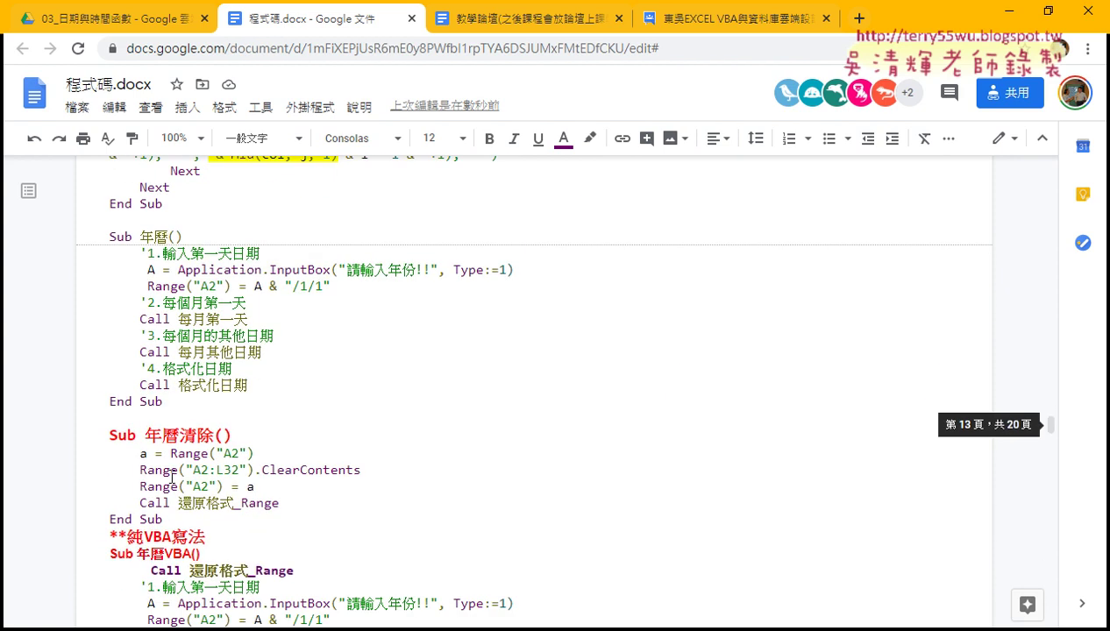
shift+click(172, 519)
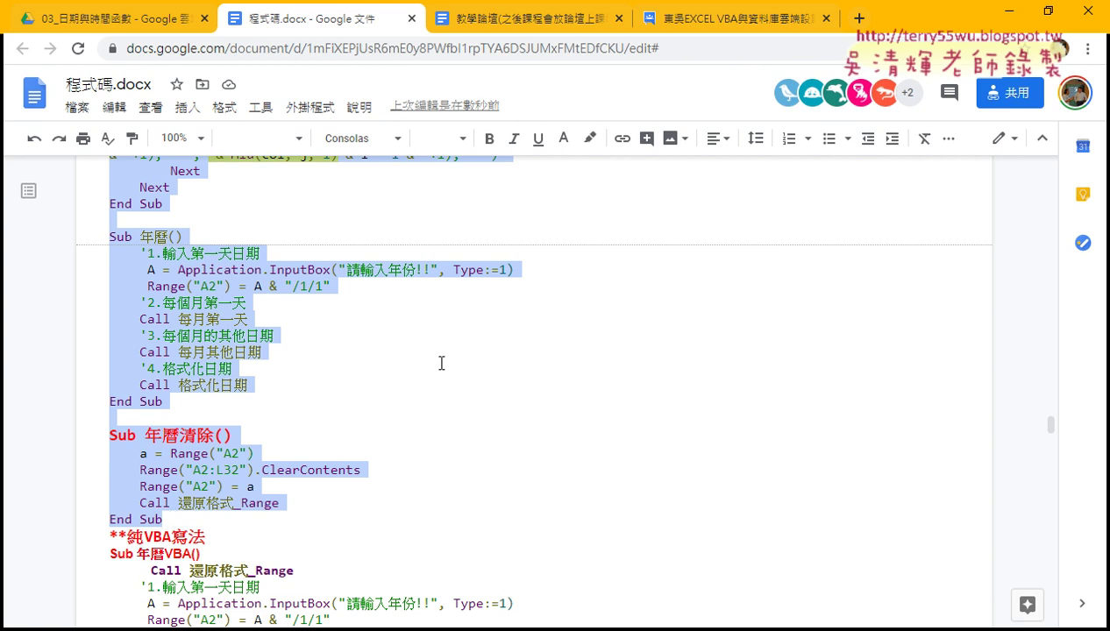
click(1000, 18)
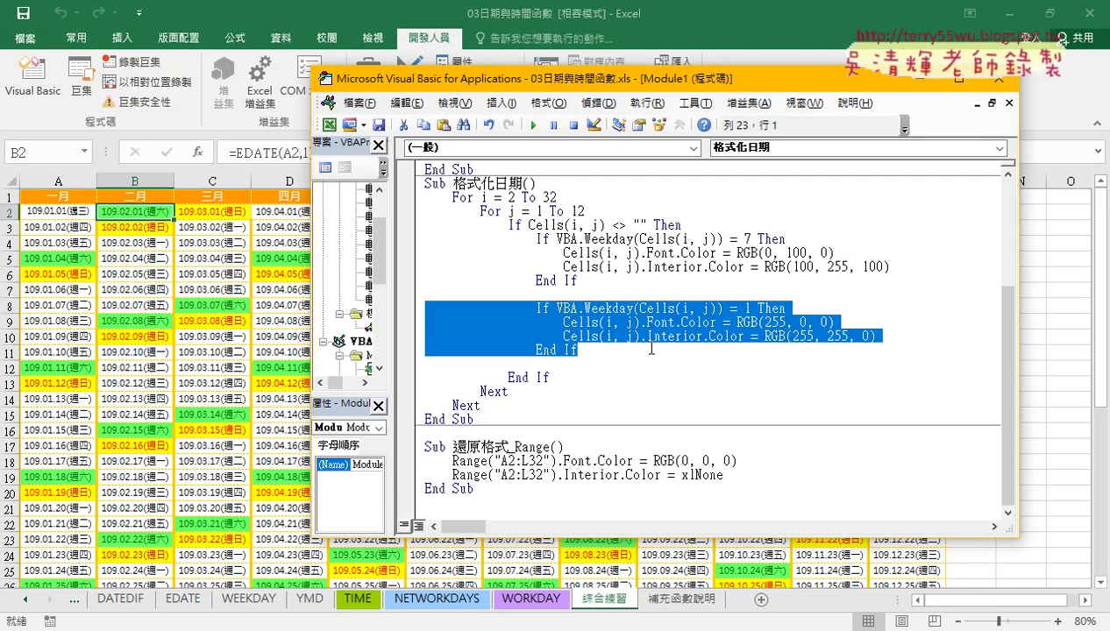
Paste the copied 年曆 and 年曆清除 macros below the module's last procedure.
click(436, 500)
key(Return)
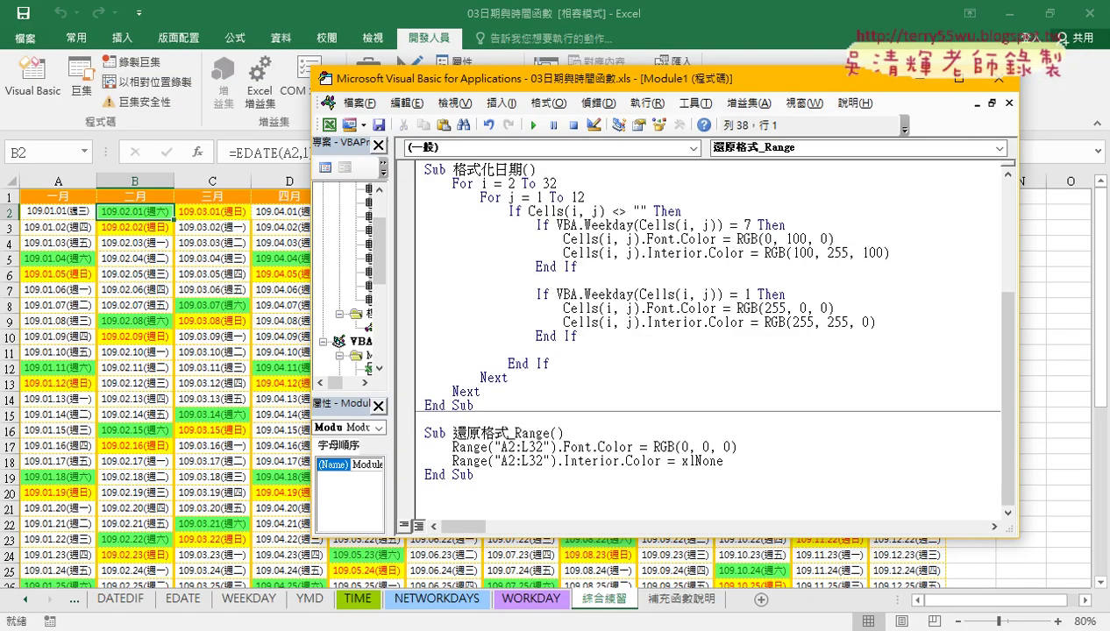
key(ctrl+v)
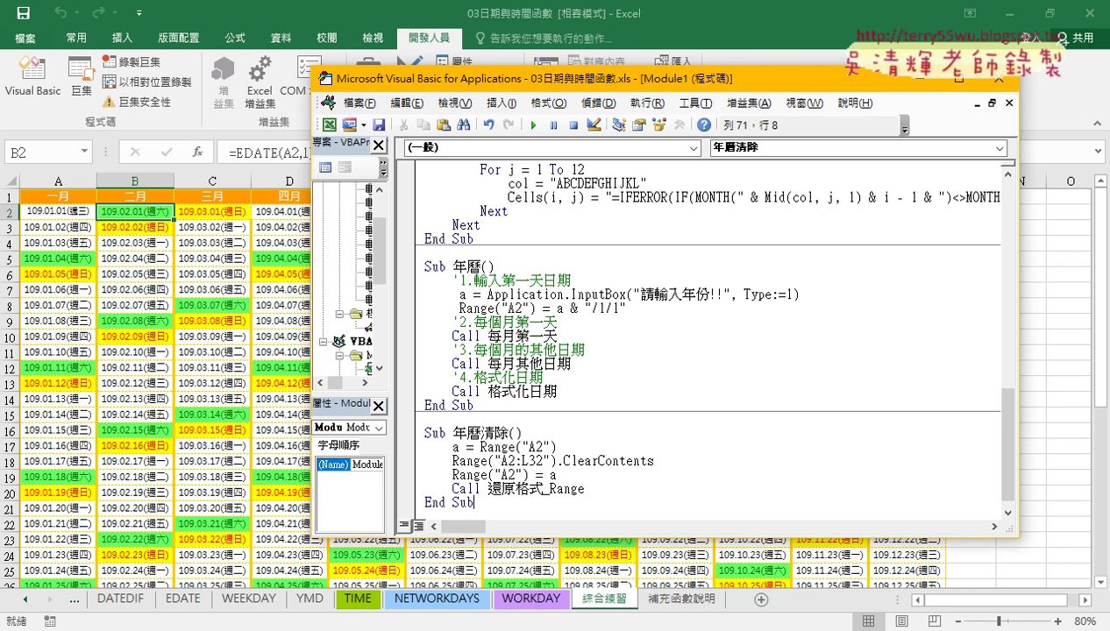
scroll(569, 390, up, 3)
scroll(574, 392, up, 3)
scroll(574, 392, up, 2)
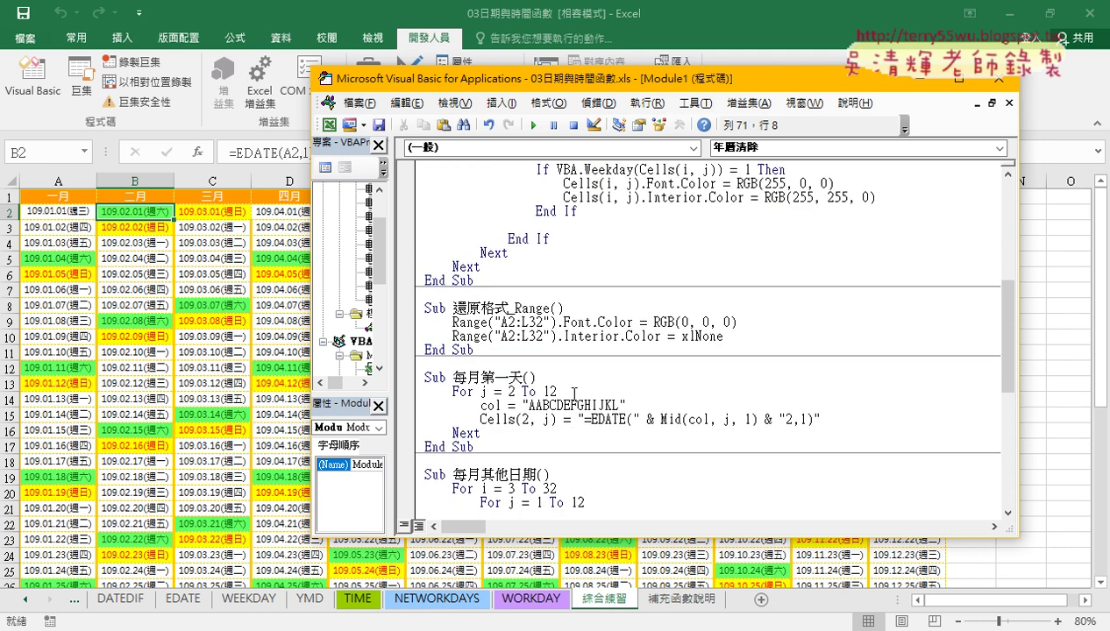
scroll(574, 392, up, 4)
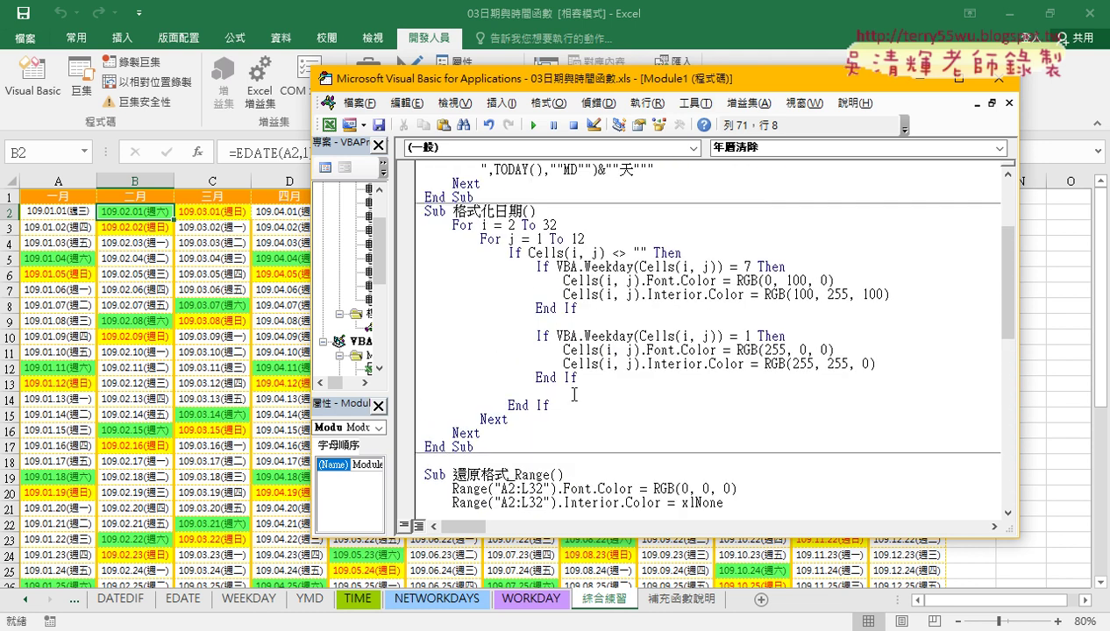
Run 還原格式_Range to strip the weekend colours from the calendar sheet.
scroll(573, 395, down, 3)
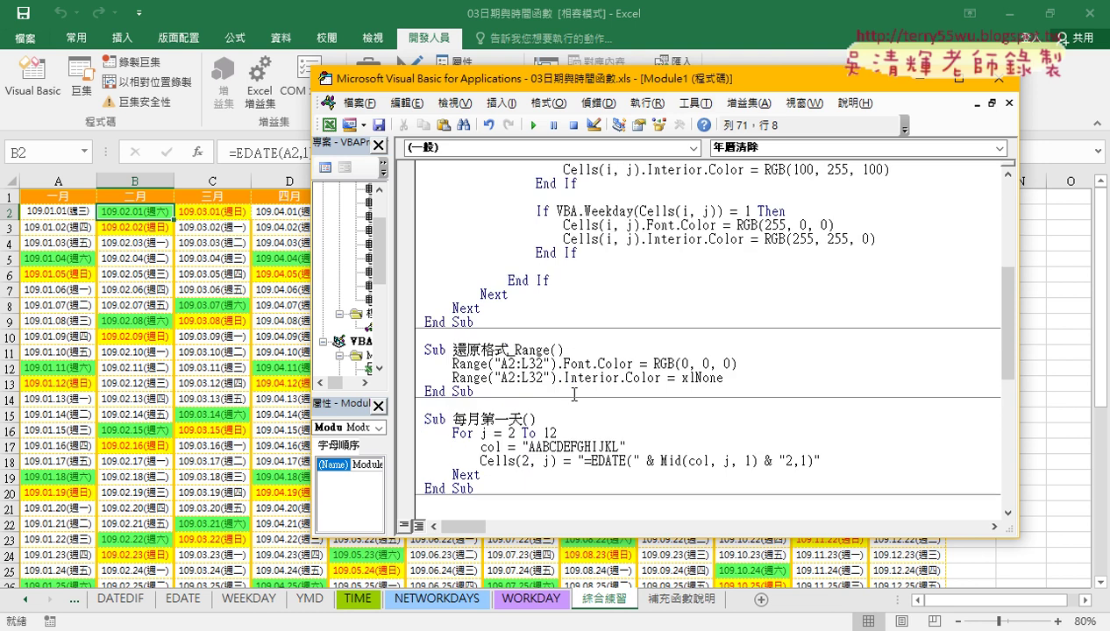
click(550, 398)
click(547, 376)
key(F5)
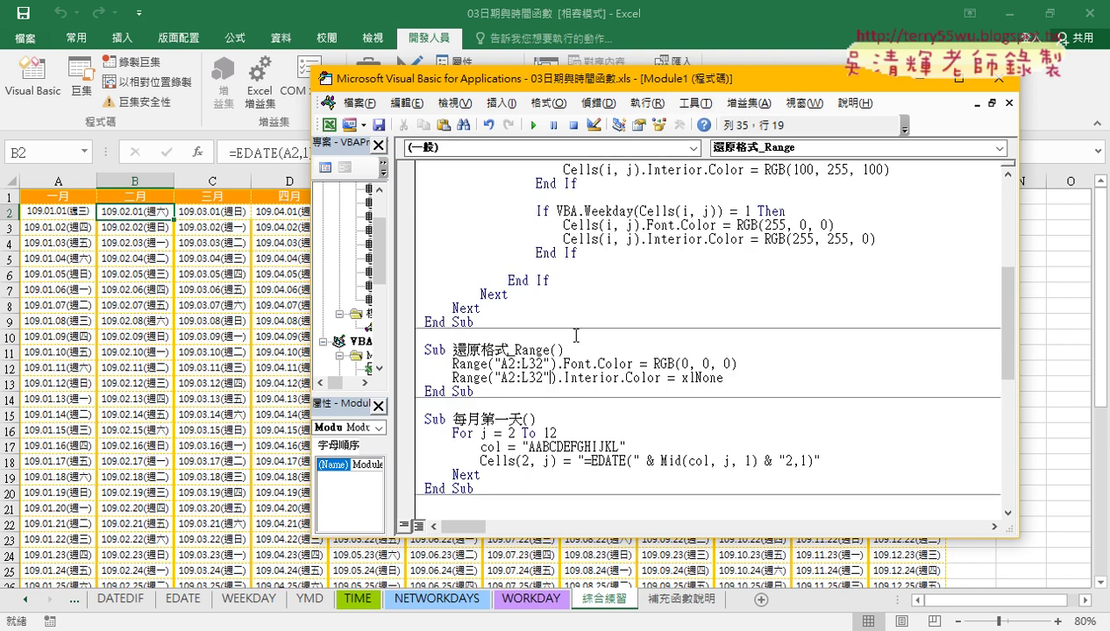
Place the caret in 年曆清除 and shift the code window right to reveal the sheet.
scroll(570, 332, down, 1)
scroll(571, 332, down, 1)
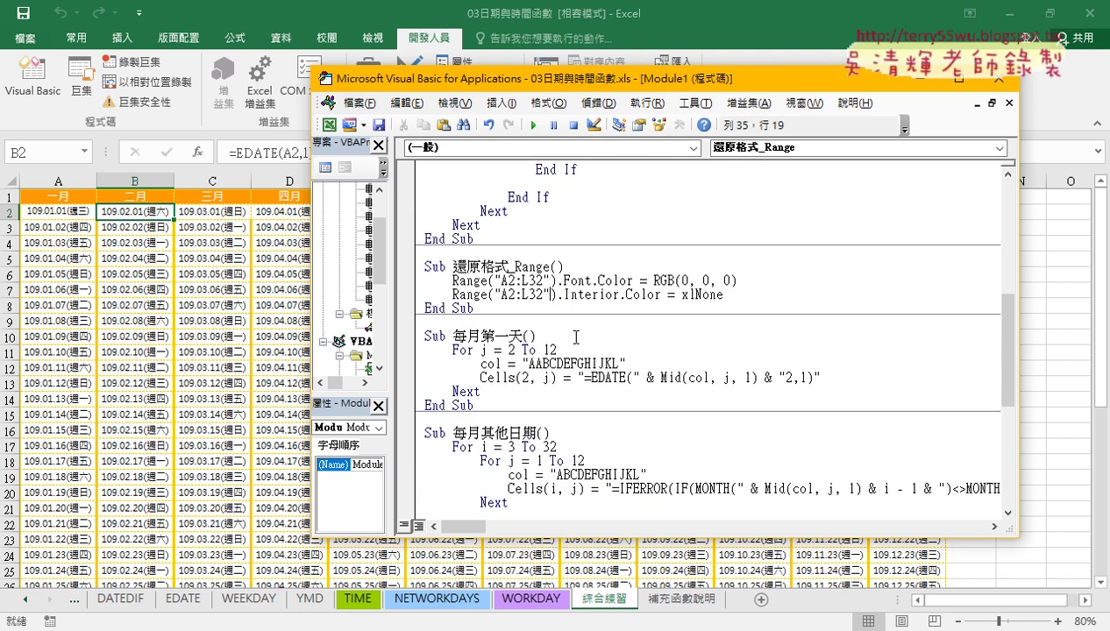
scroll(576, 337, down, 2)
scroll(576, 337, down, 3)
scroll(577, 337, down, 2)
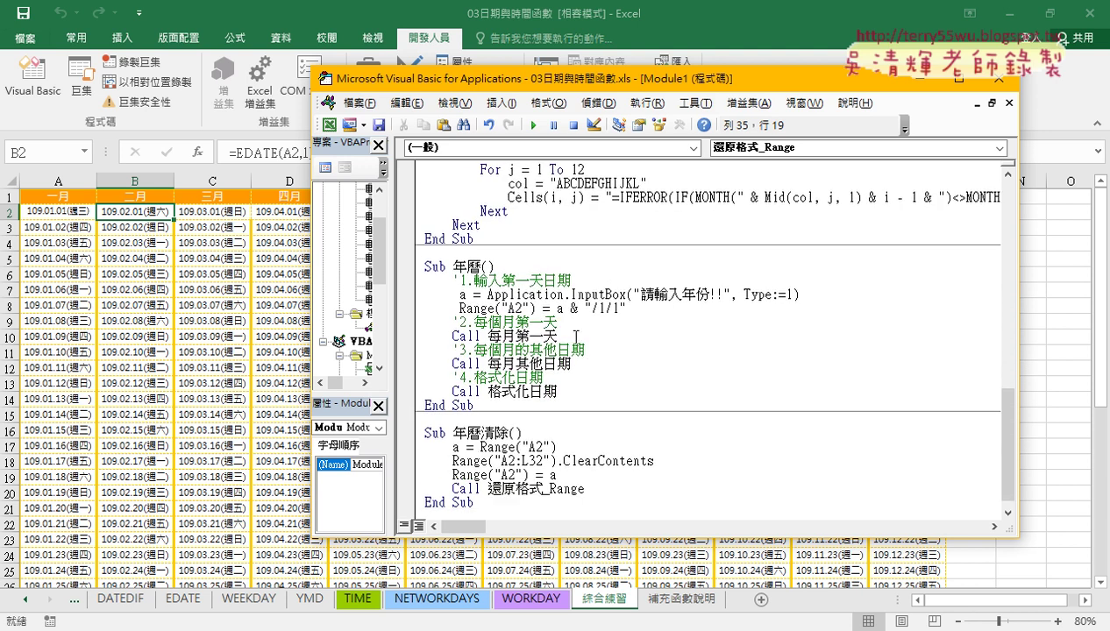
click(522, 474)
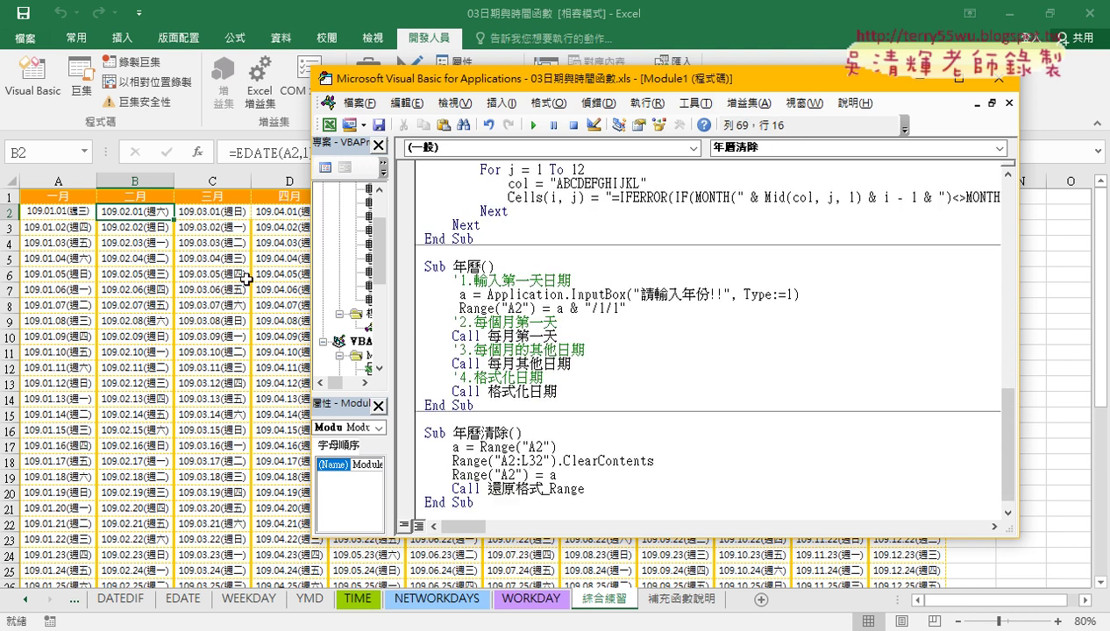
drag(453, 79, 584, 80)
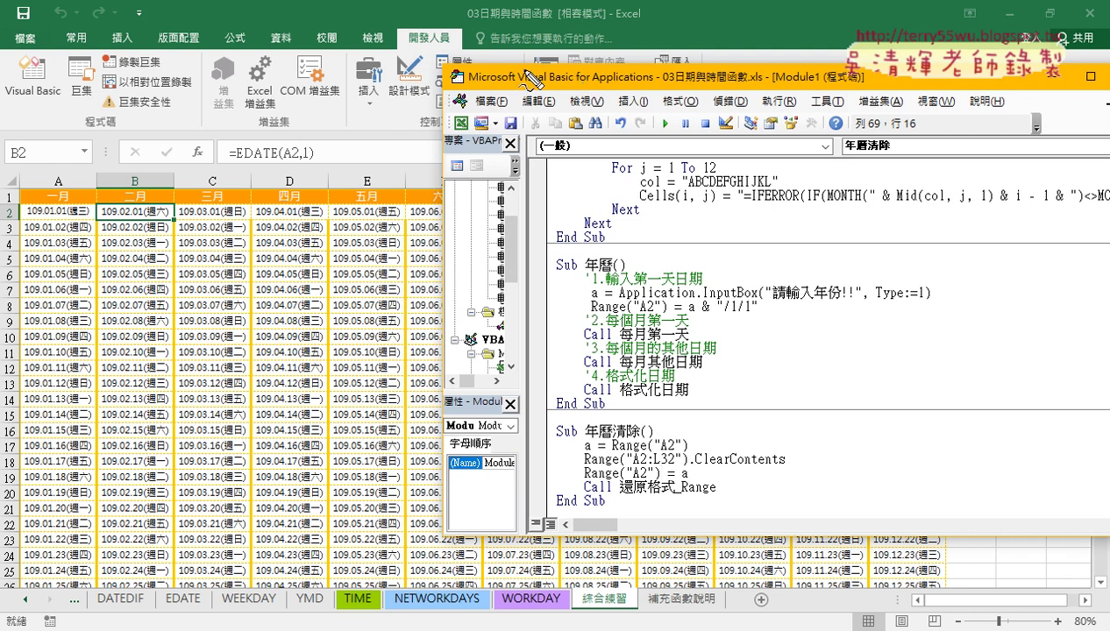
drag(18, 206, 16, 312)
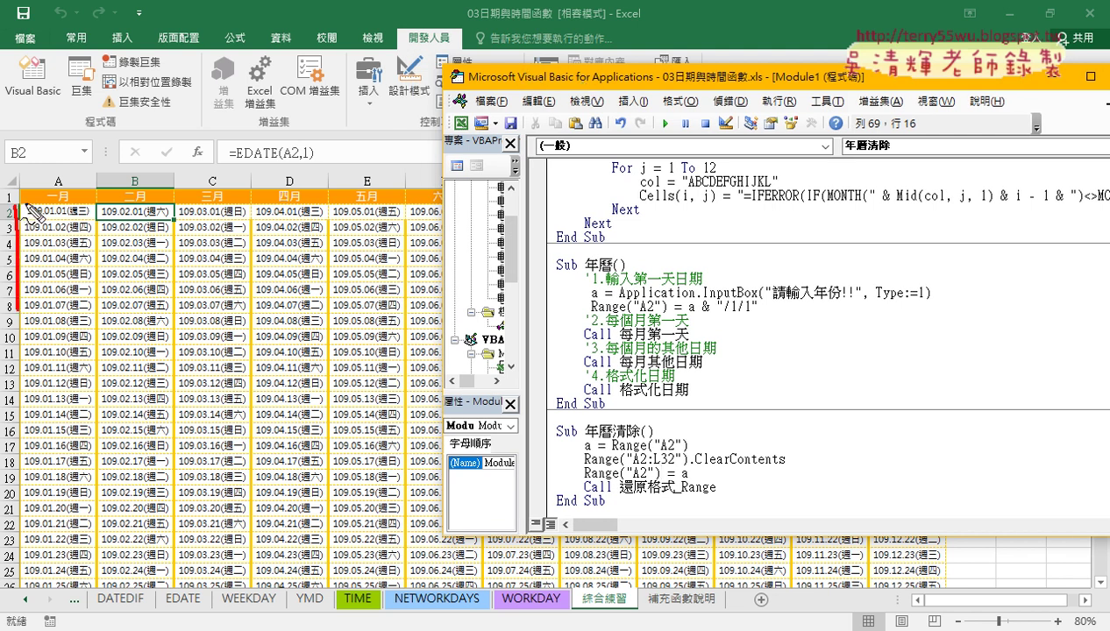
drag(25, 203, 105, 203)
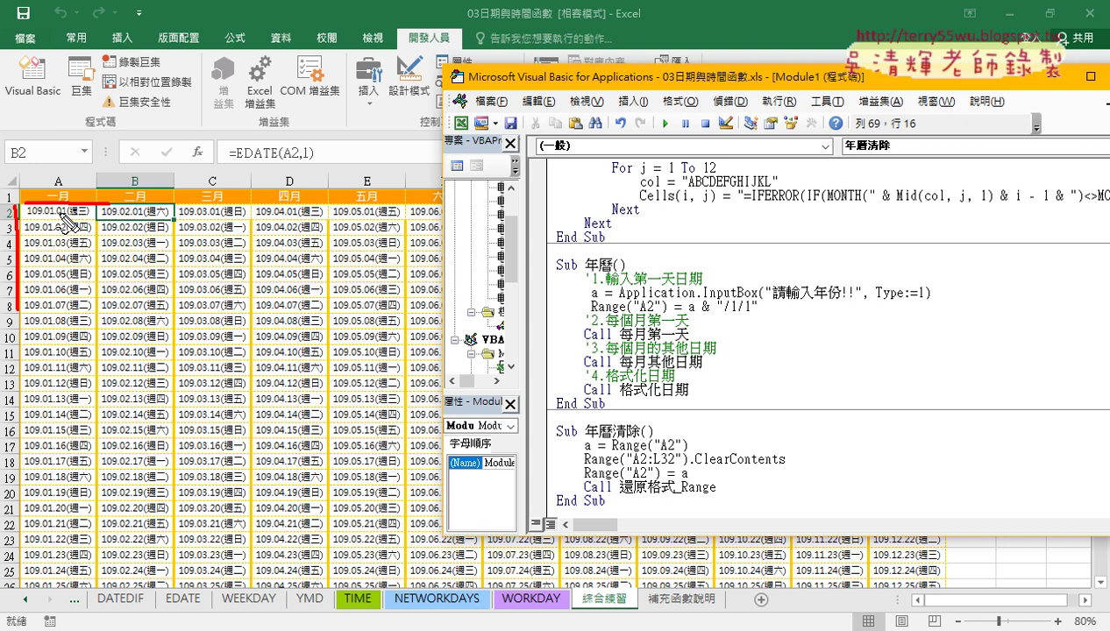
drag(68, 221, 74, 232)
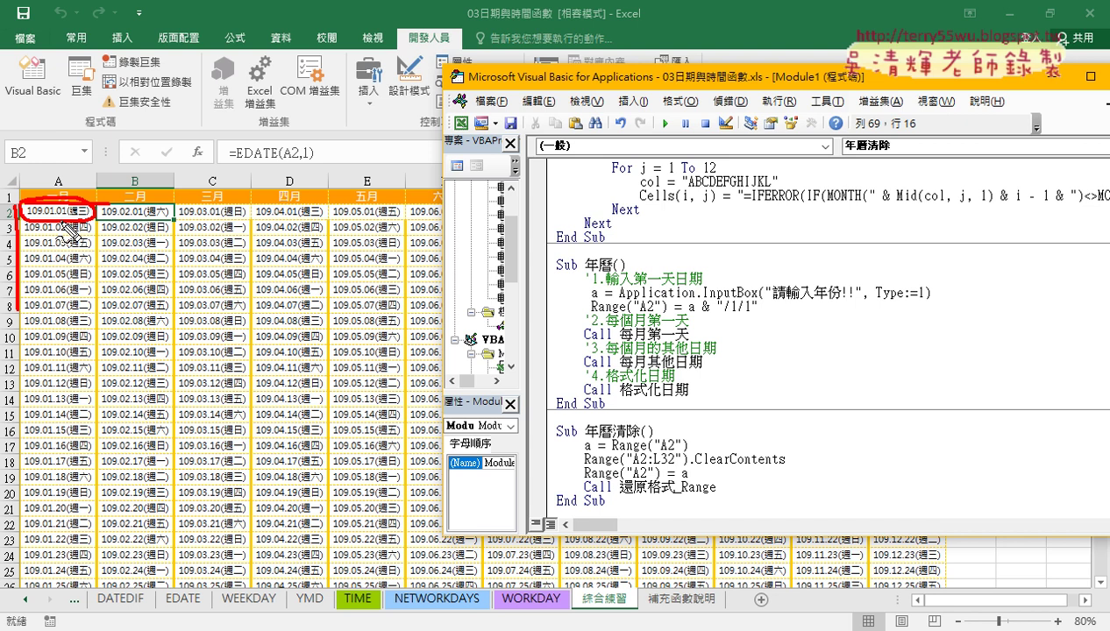
mouse_move(671, 448)
mouse_down()
mouse_move(688, 449)
mouse_move(612, 449)
mouse_up()
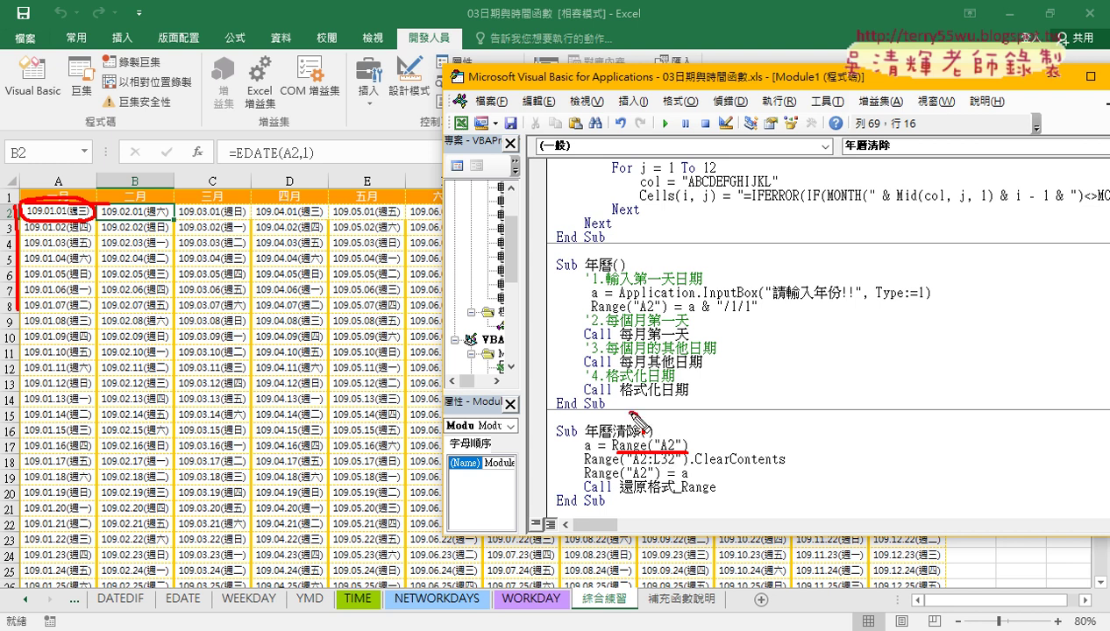
drag(640, 428, 589, 436)
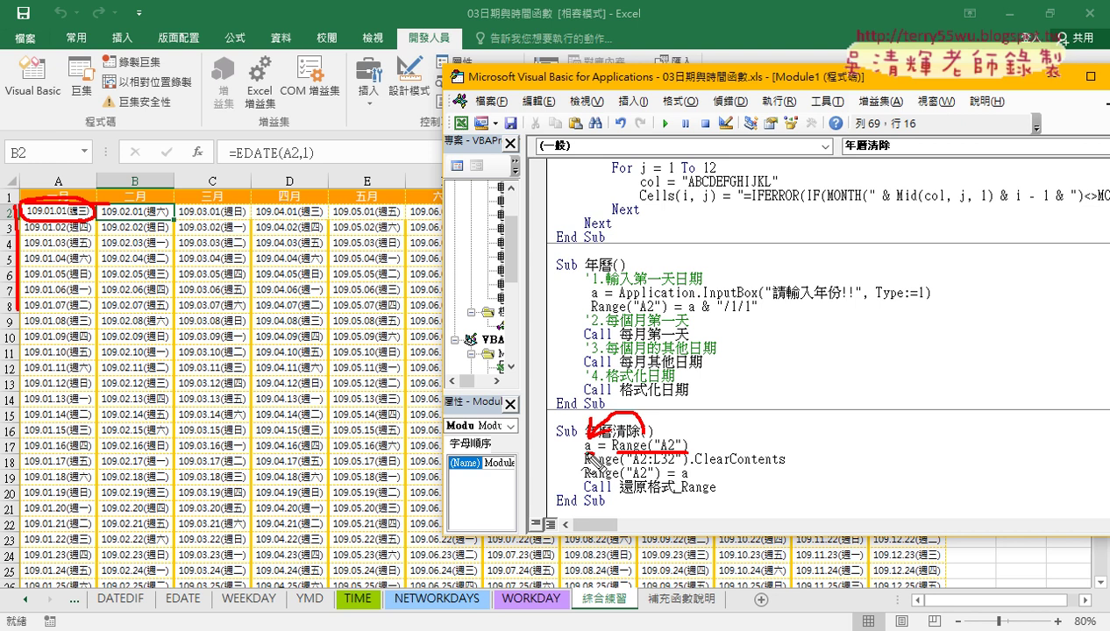
drag(586, 466, 677, 468)
key(Escape)
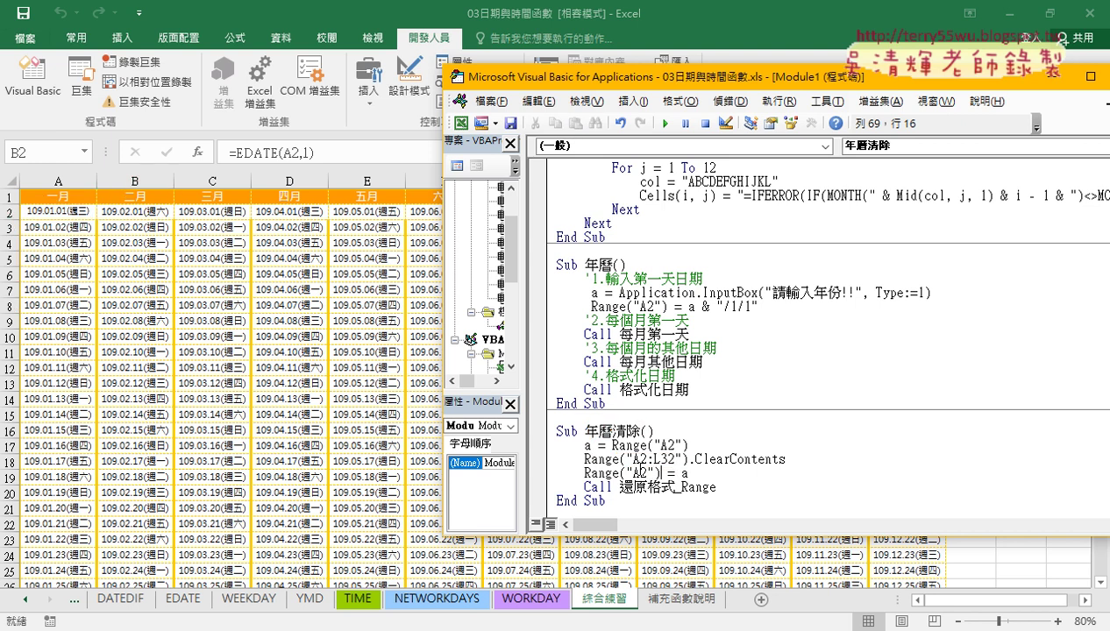
drag(786, 460, 577, 460)
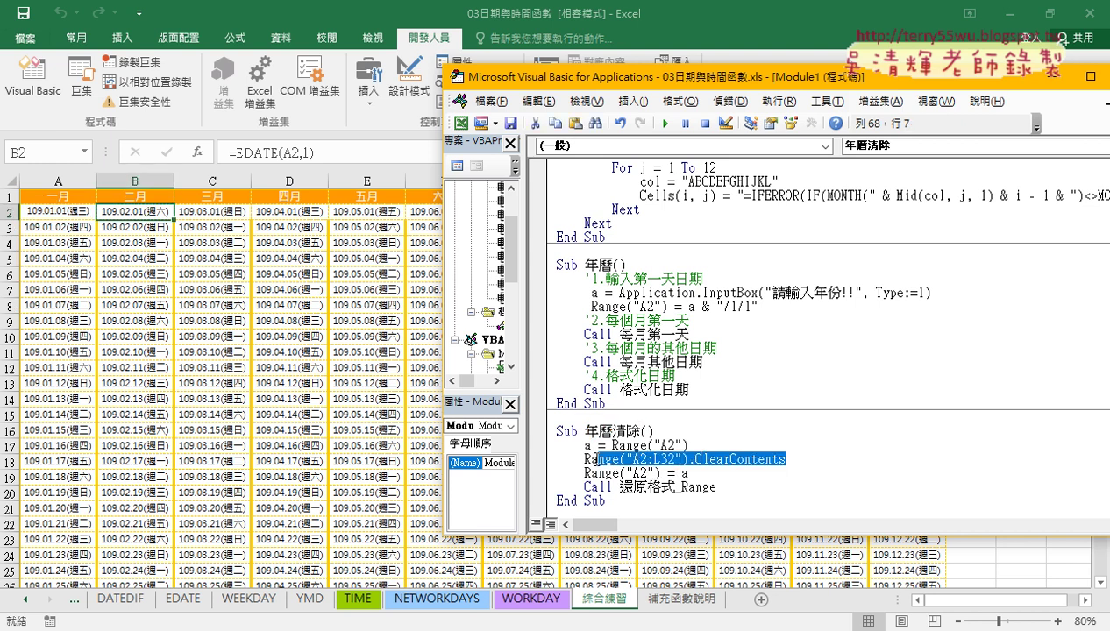
double_click(681, 474)
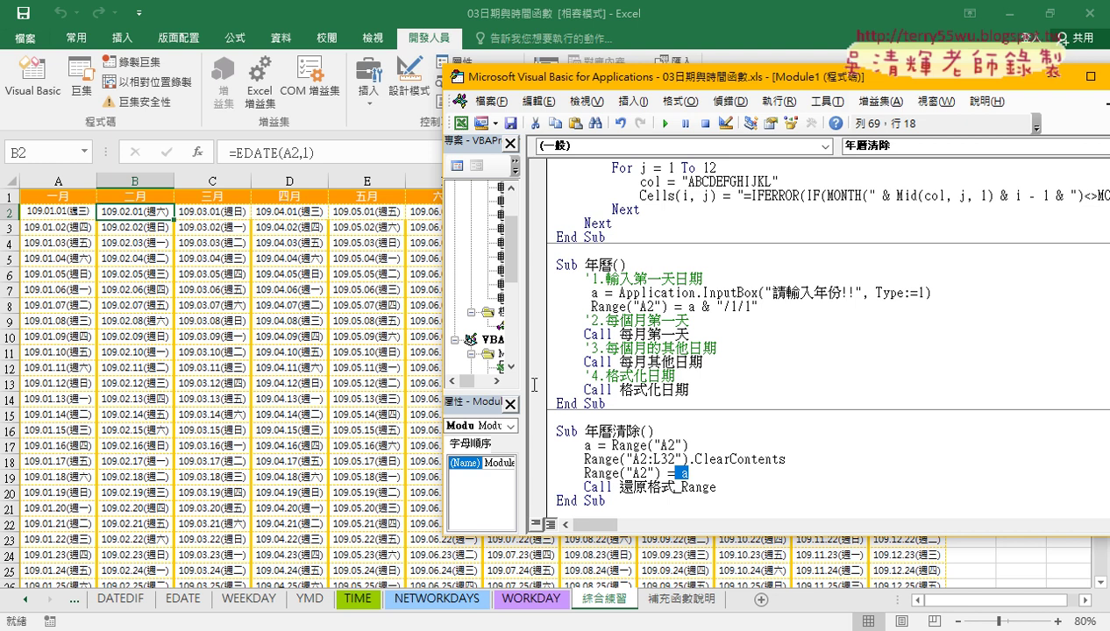
click(705, 471)
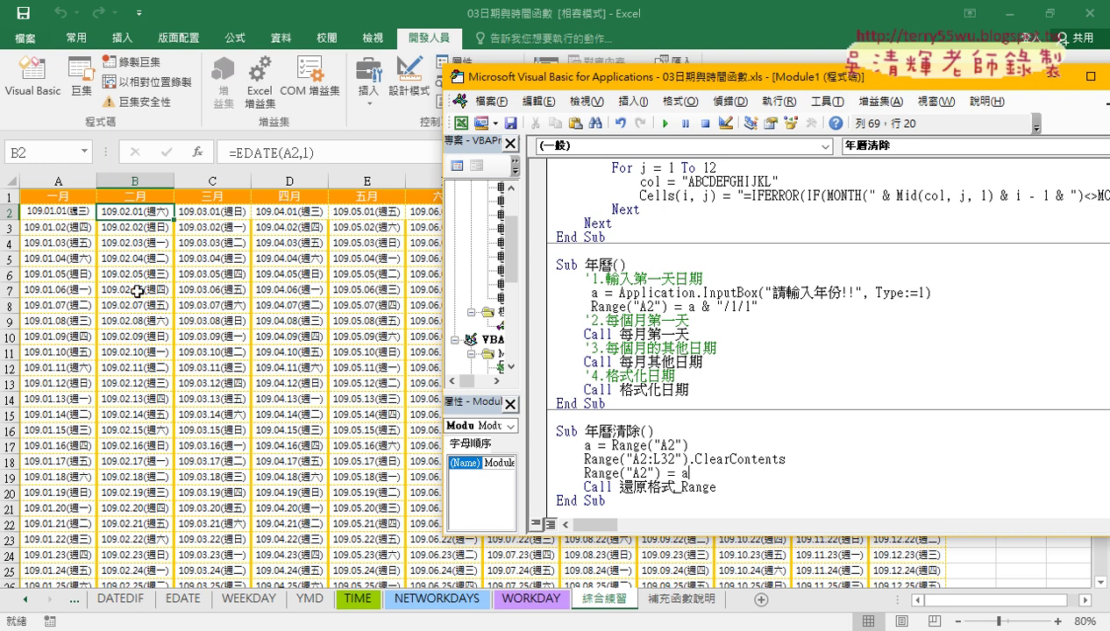
Run 格式化日期 to colour the calendar's weekend dates green and yellow.
scroll(694, 309, up, 2)
scroll(694, 310, up, 4)
scroll(694, 309, up, 3)
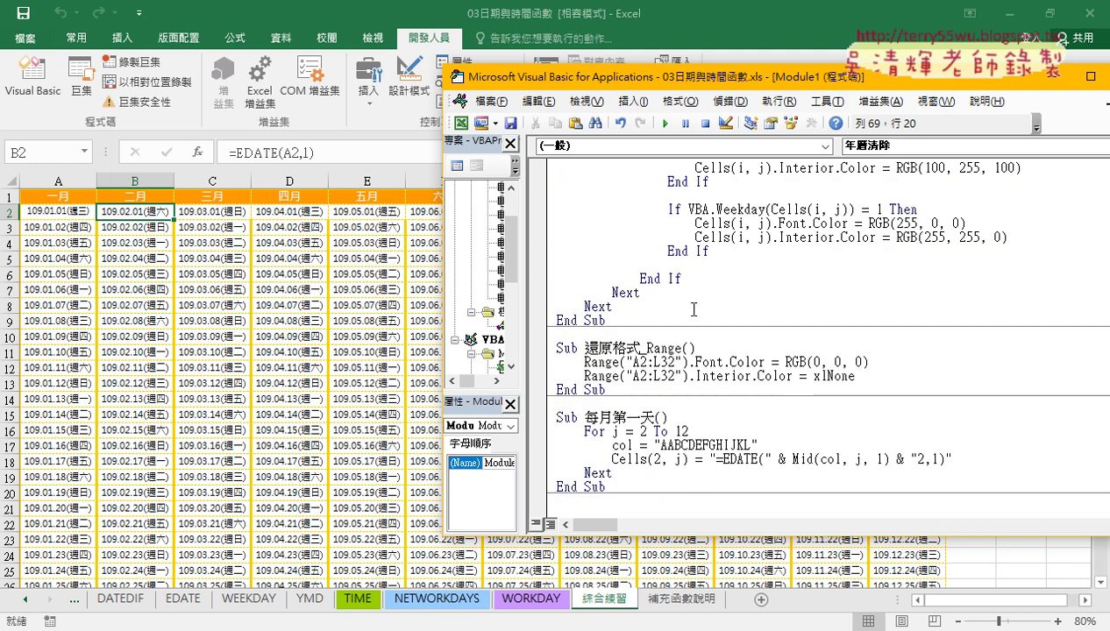
scroll(694, 309, up, 3)
click(682, 272)
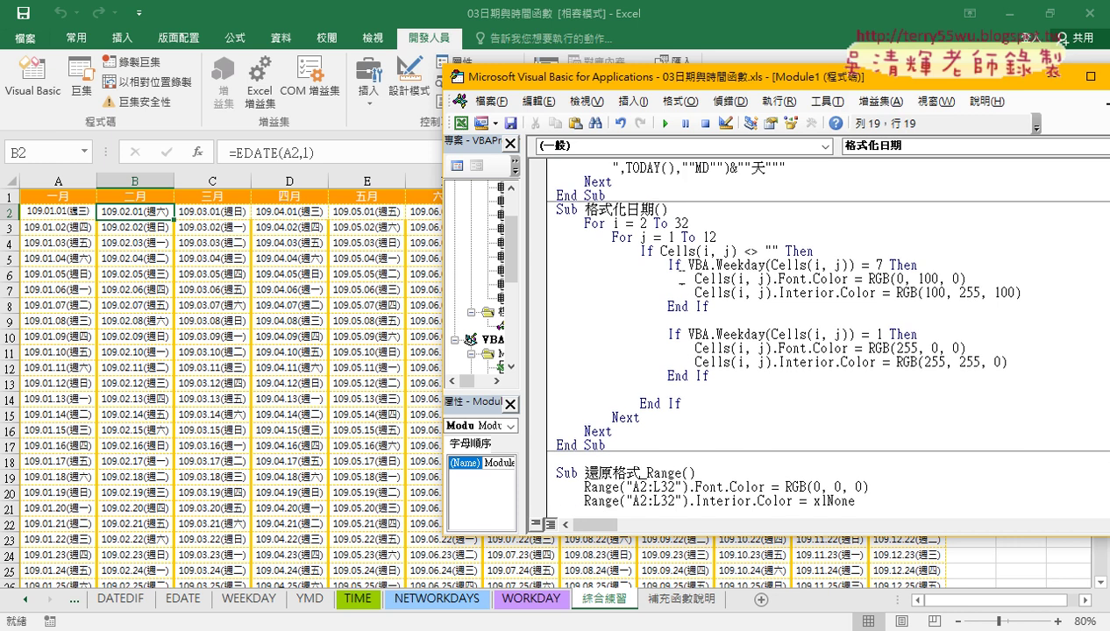
click(665, 124)
Set a breakpoint on the Call 還原格式_Range line in 年曆清除.
scroll(689, 412, down, 3)
scroll(689, 413, down, 6)
scroll(690, 412, down, 3)
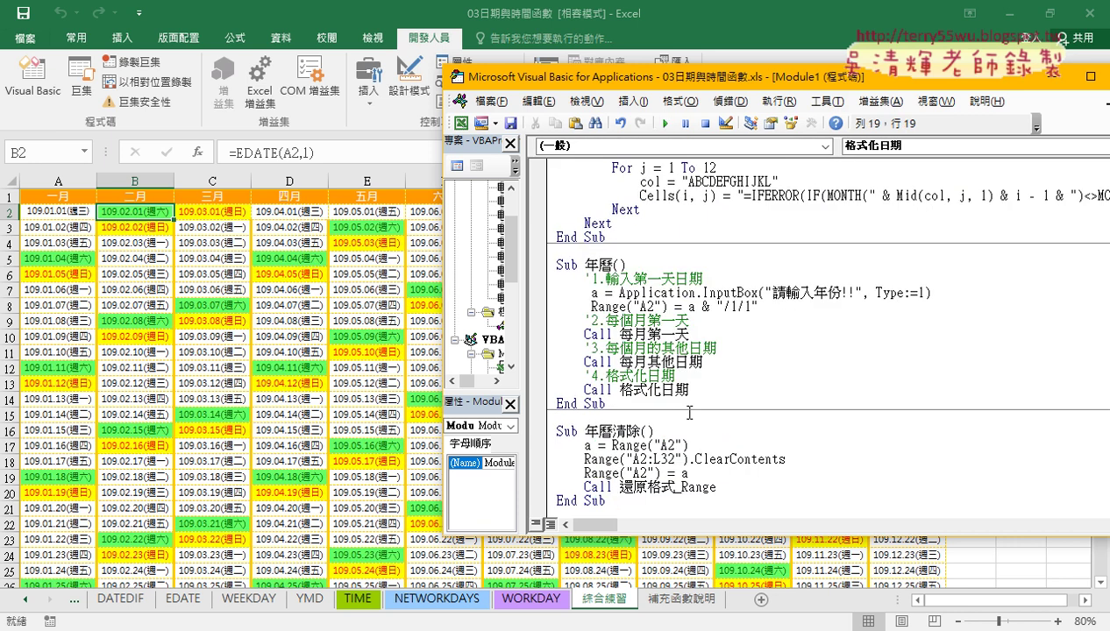
scroll(689, 412, down, 1)
click(540, 473)
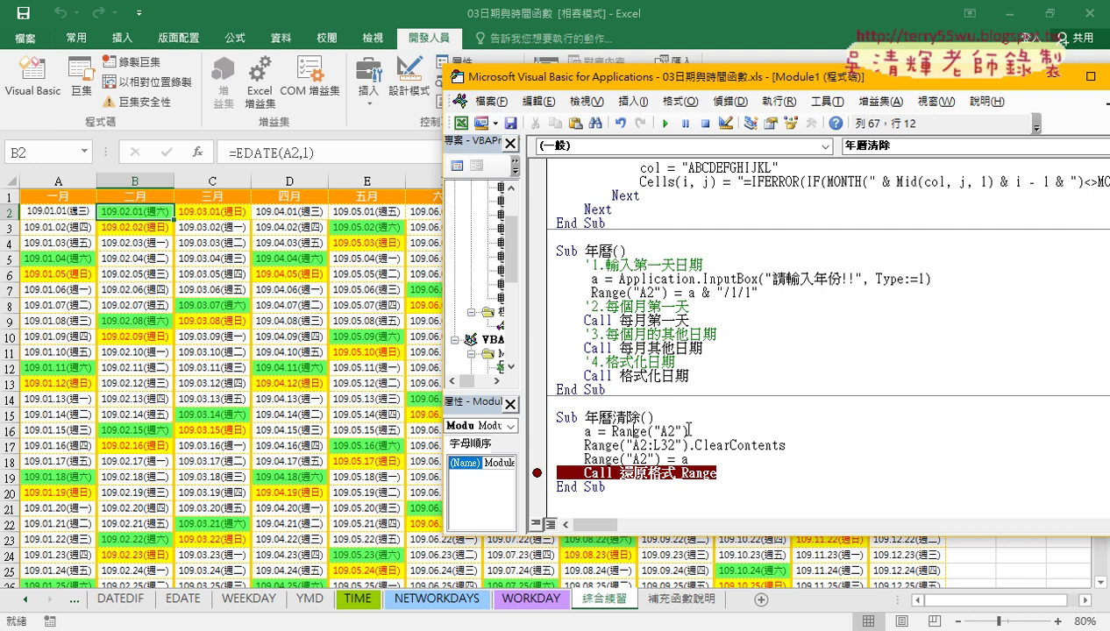
Step into 年曆清除 and replace the A2:L32 .ClearContents call with = "".
key(F8)
key(F8)
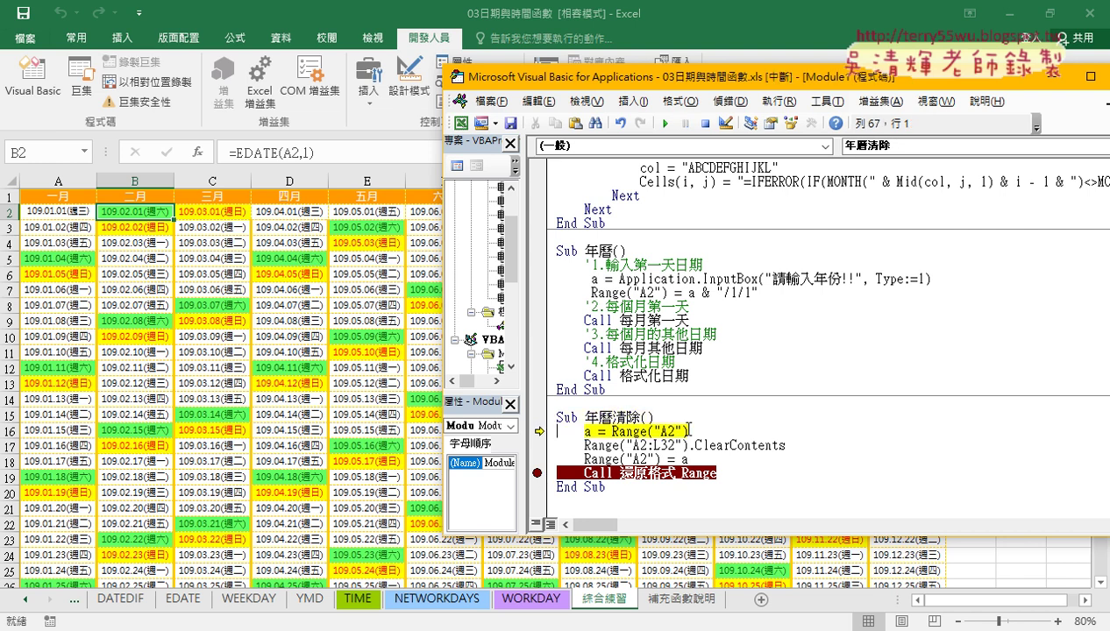
key(F8)
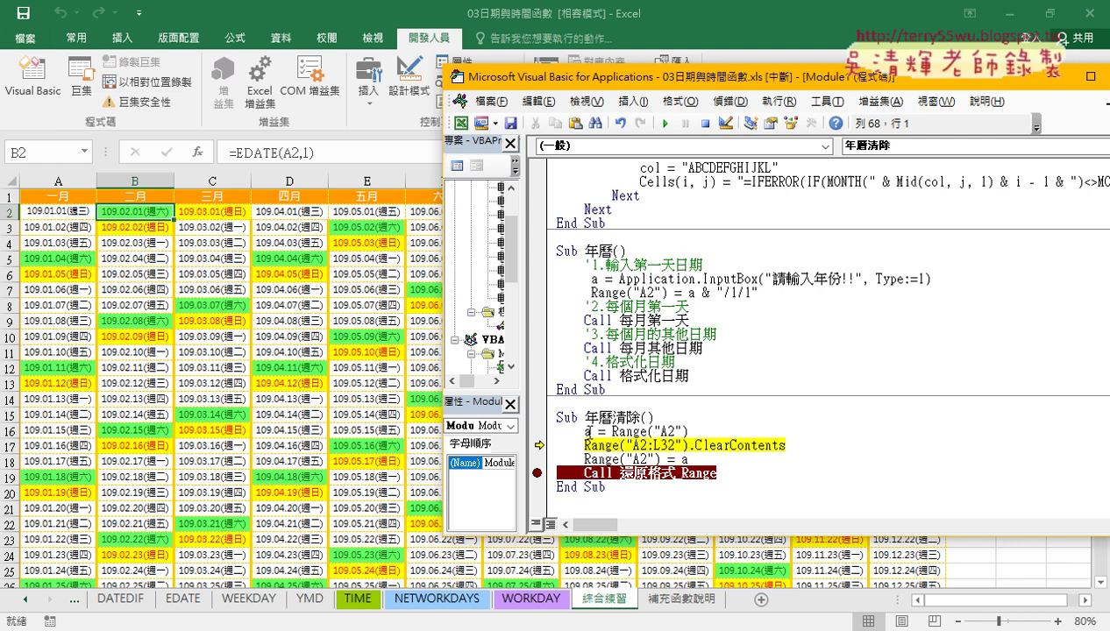
mouse_move(589, 431)
drag(787, 445, 688, 448)
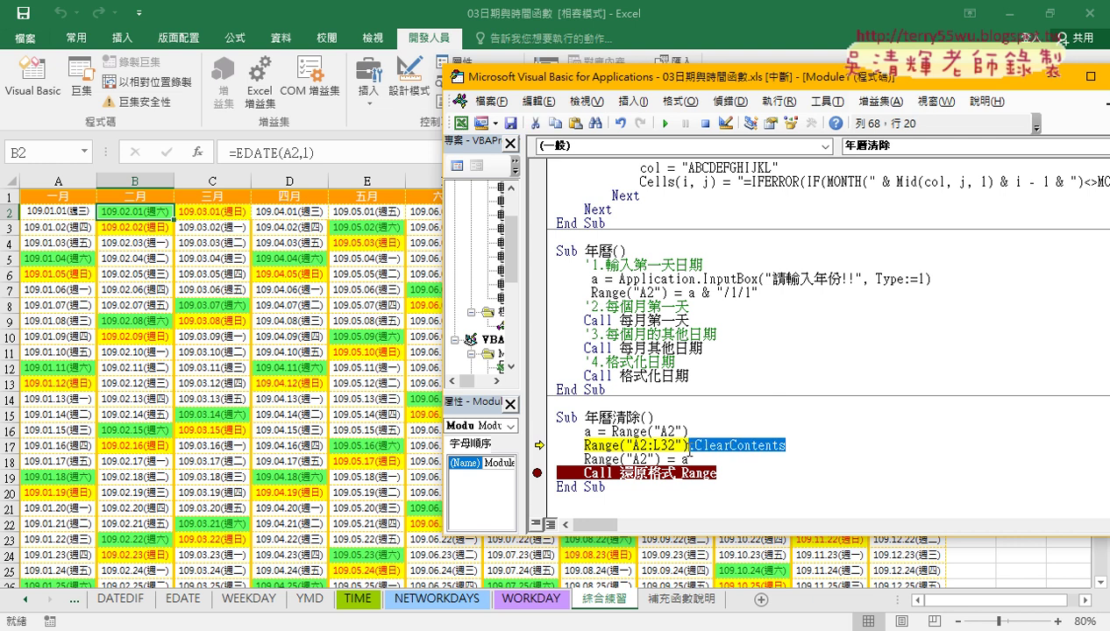
text(.)
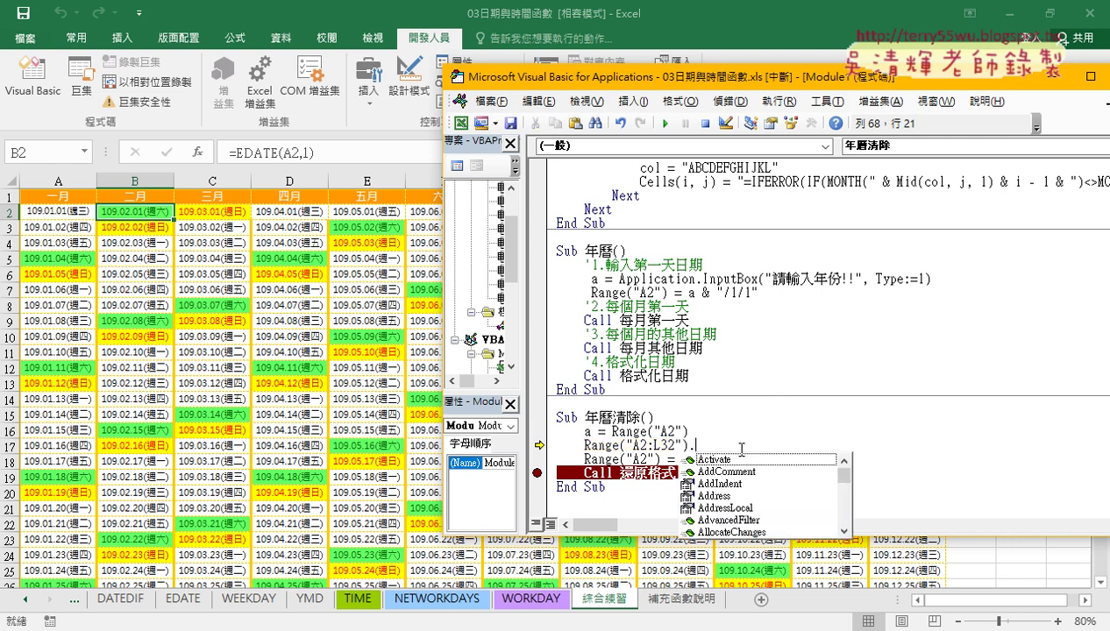
text(cl)
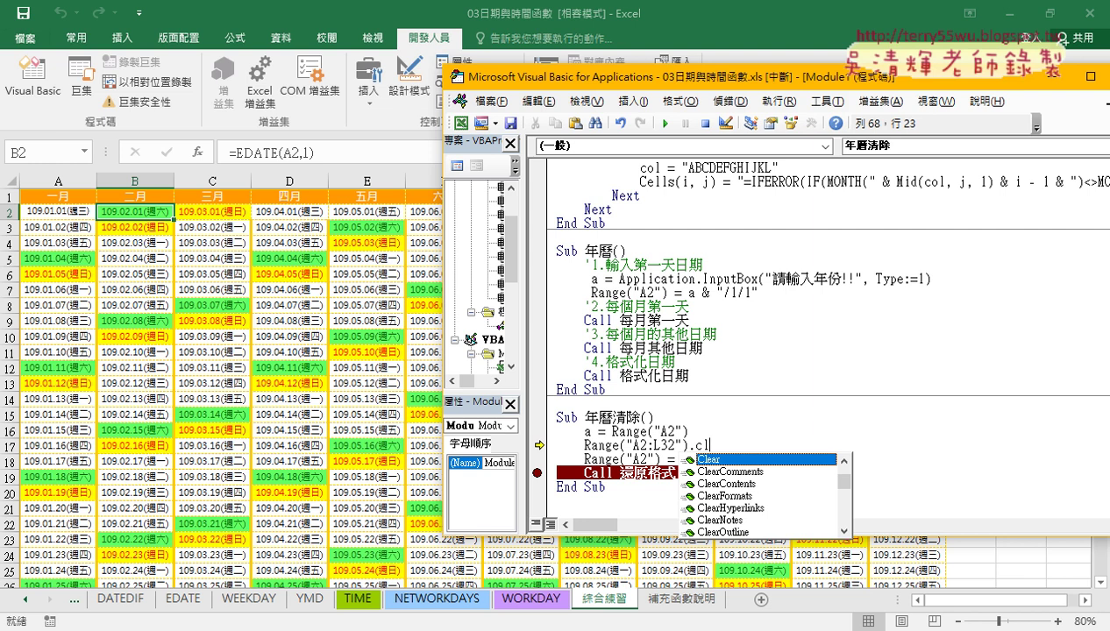
key(Down)
key(Down)
key(Tab)
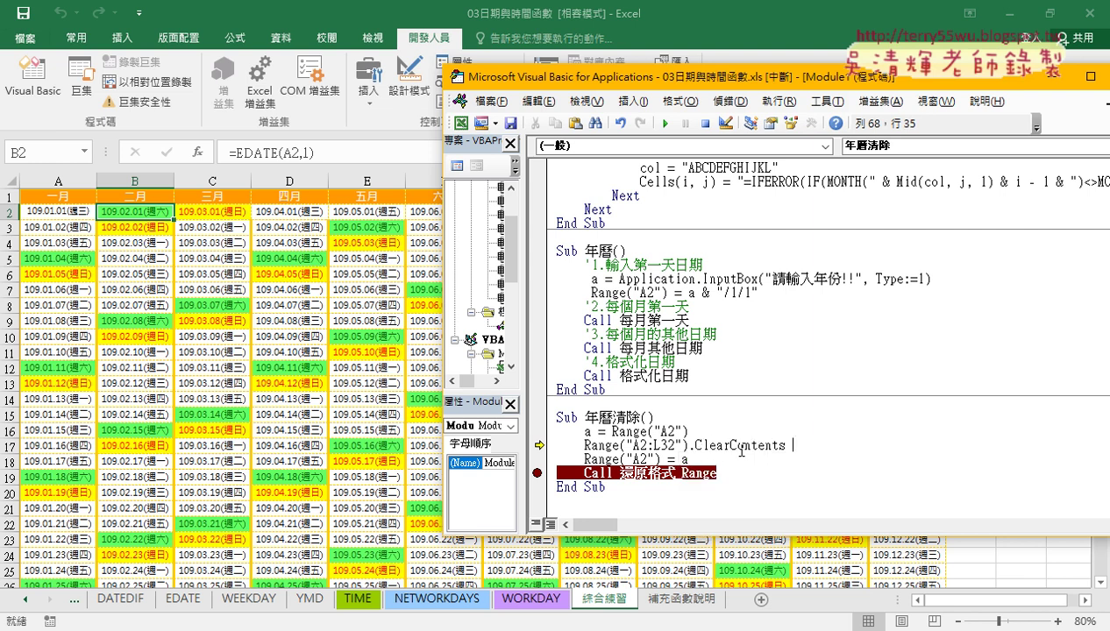
key(BackSpace)
key(BackSpace)
key(BackSpace)
key(BackSpace)
key(BackSpace)
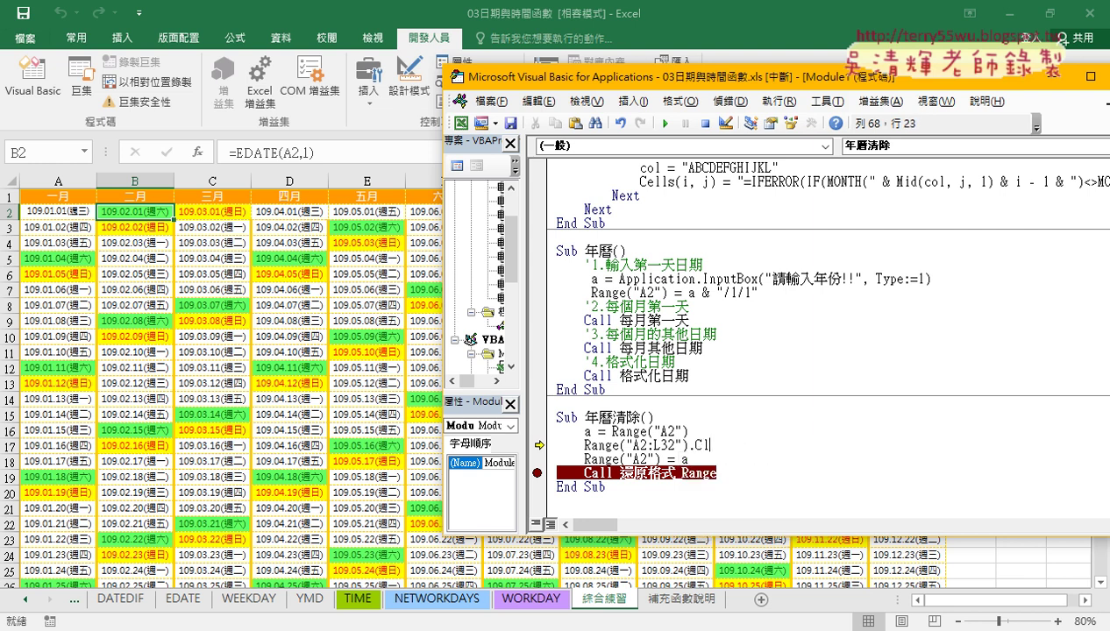
key(BackSpace)
key(BackSpace)
text(= )
text("")
Step through the lines that blank A2:L32 and restore A2's start date.
click(813, 515)
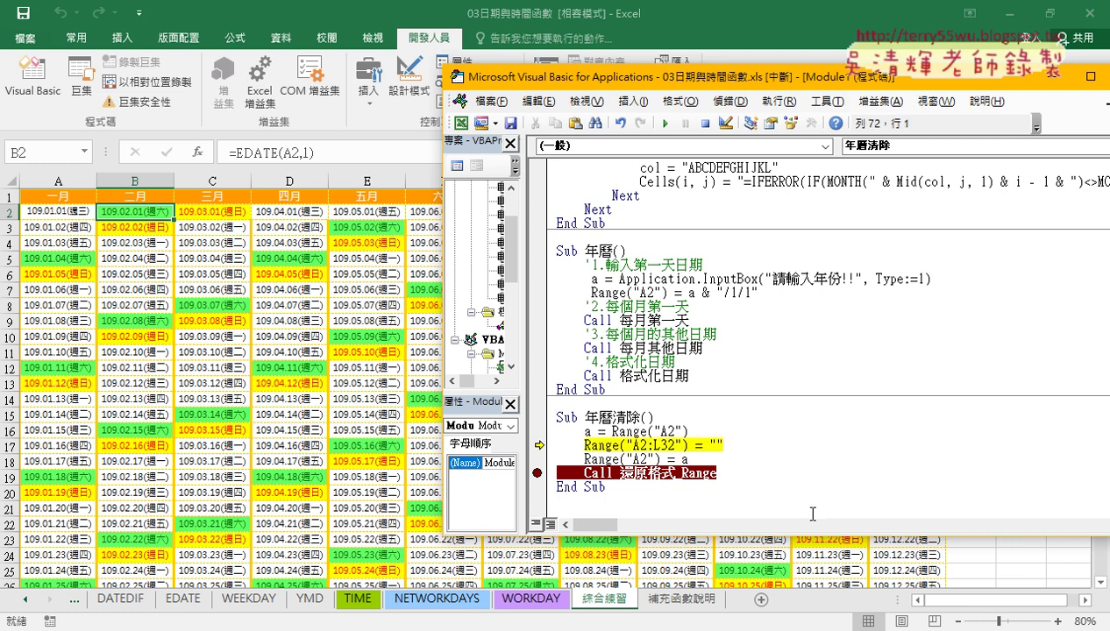
key(F8)
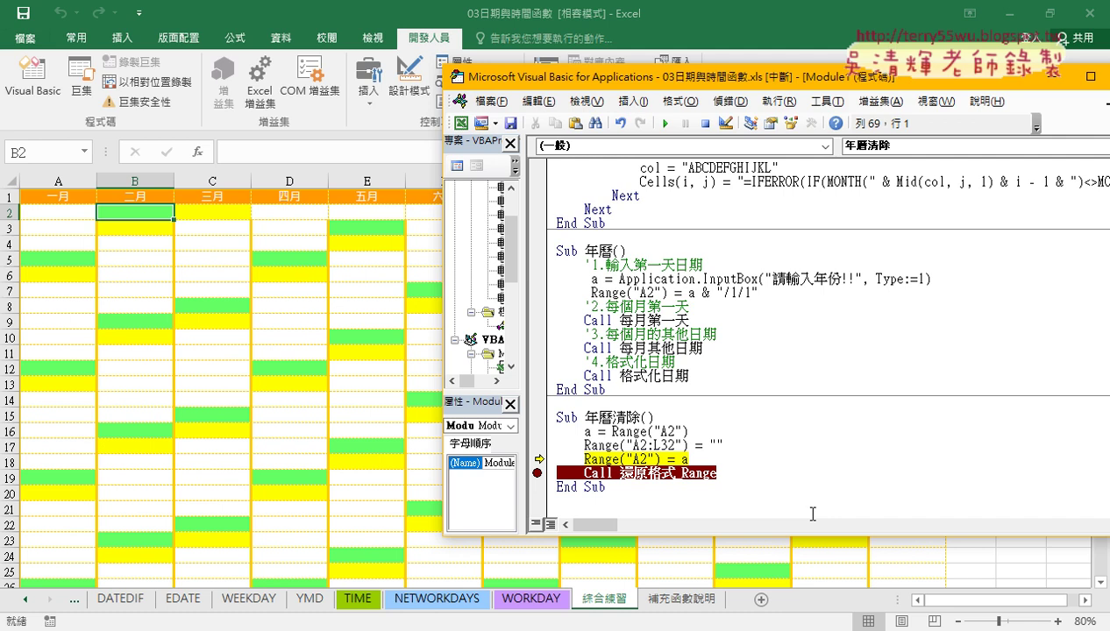
key(F8)
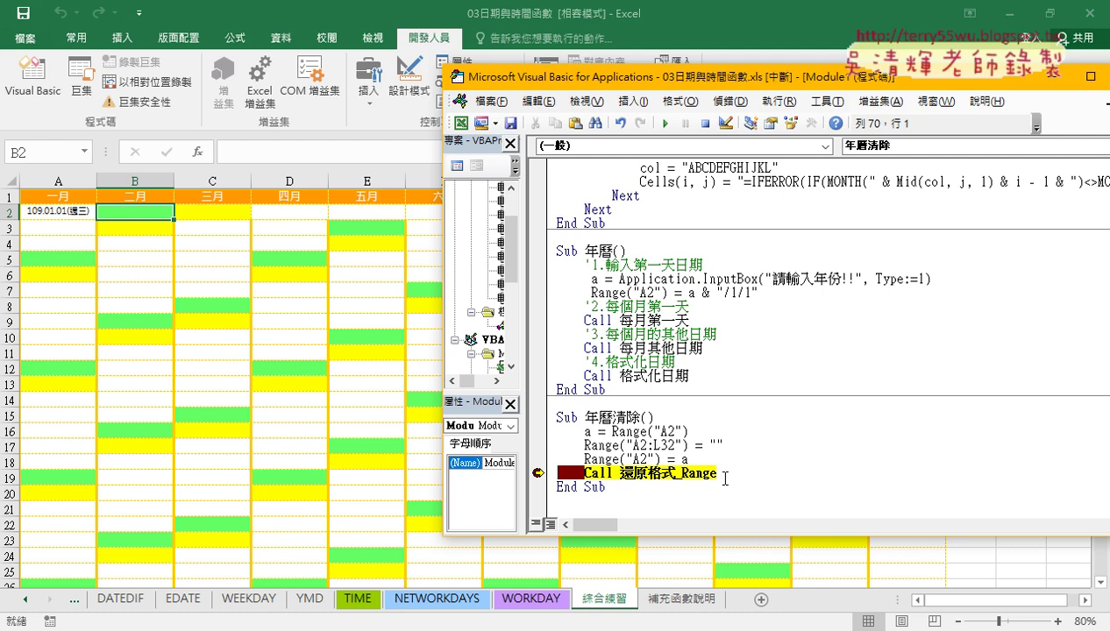
Highlight the 還原格式_Range sub name and the Call 還原格式_Range line in 年曆清除.
scroll(778, 452, up, 3)
scroll(779, 452, up, 4)
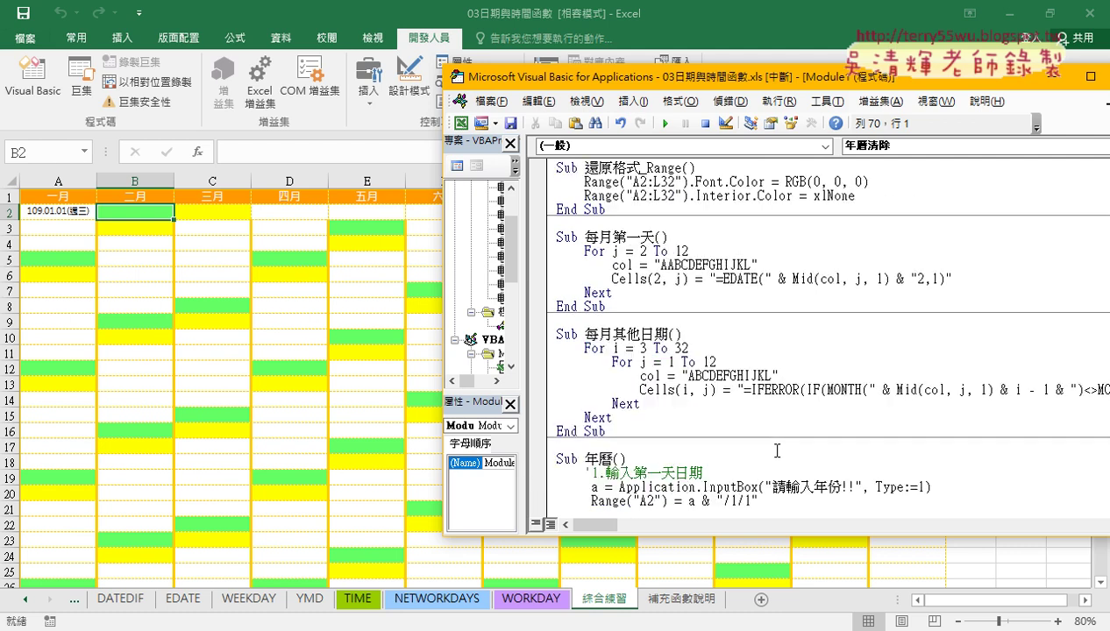
scroll(777, 451, up, 1)
drag(585, 292, 683, 292)
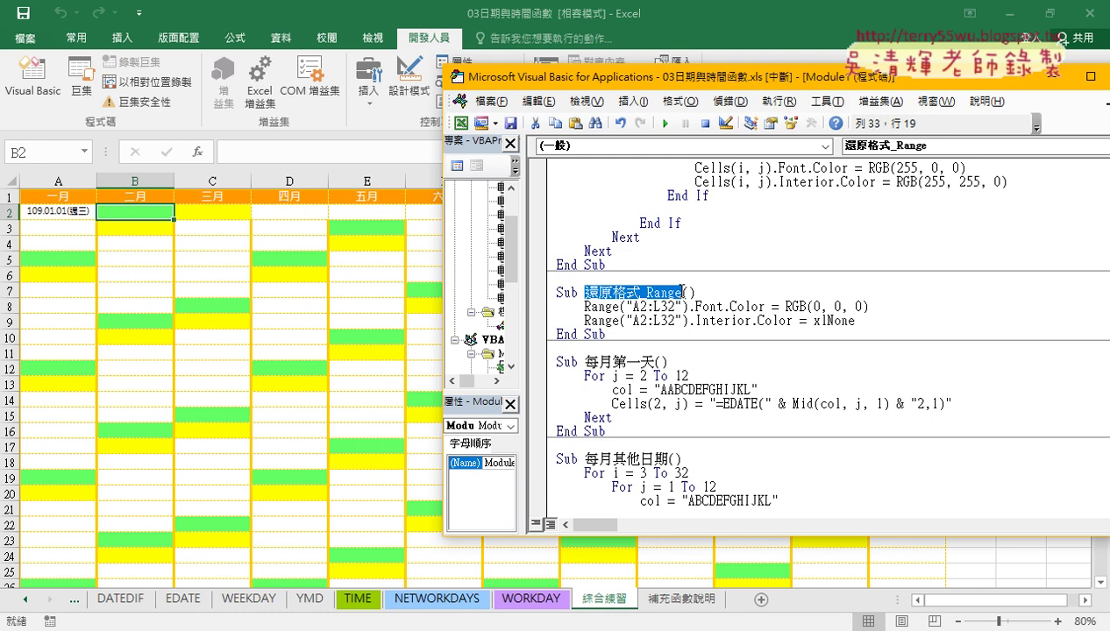
scroll(683, 292, down, 5)
scroll(683, 292, down, 3)
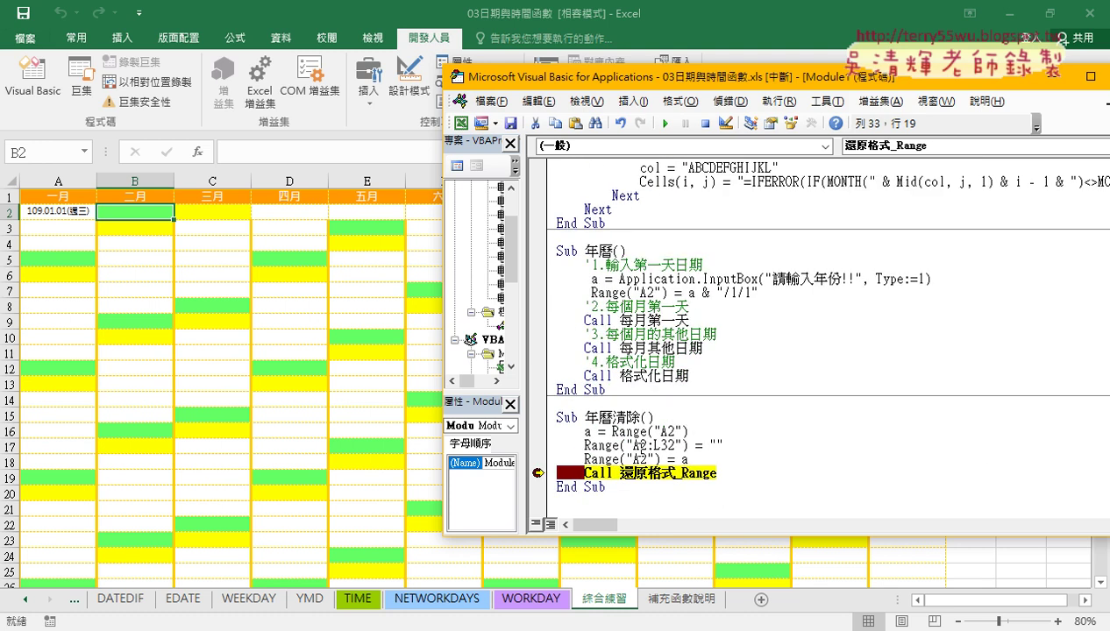
click(599, 472)
double_click(599, 472)
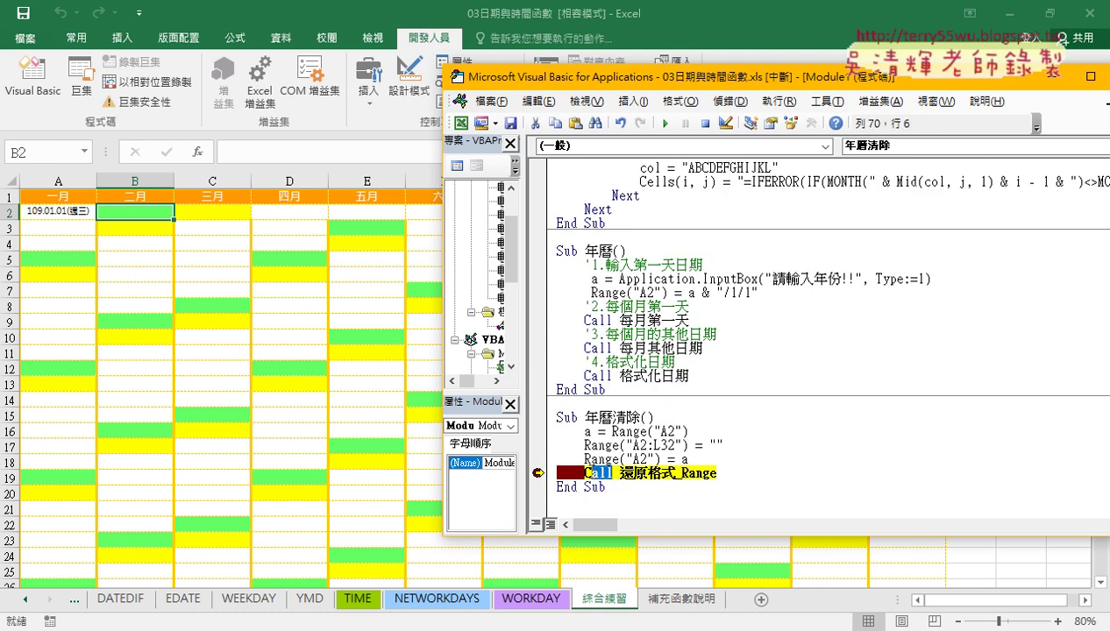
drag(589, 467, 586, 474)
drag(620, 473, 736, 477)
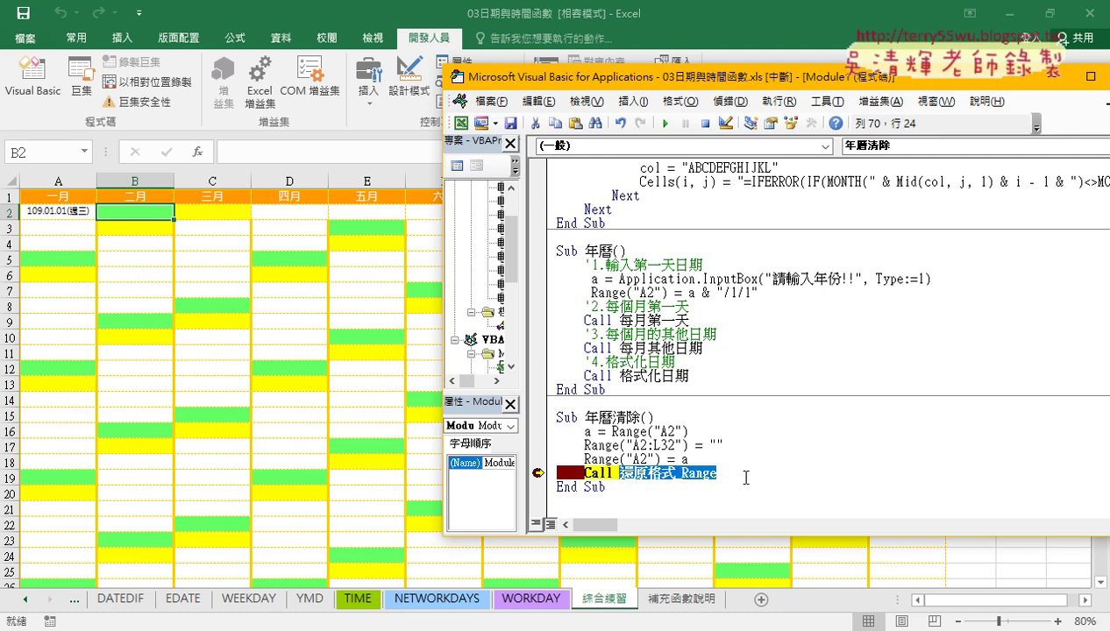
Step through 還原格式_Range to clear the weekend fills, then stop the macro run.
key(F8)
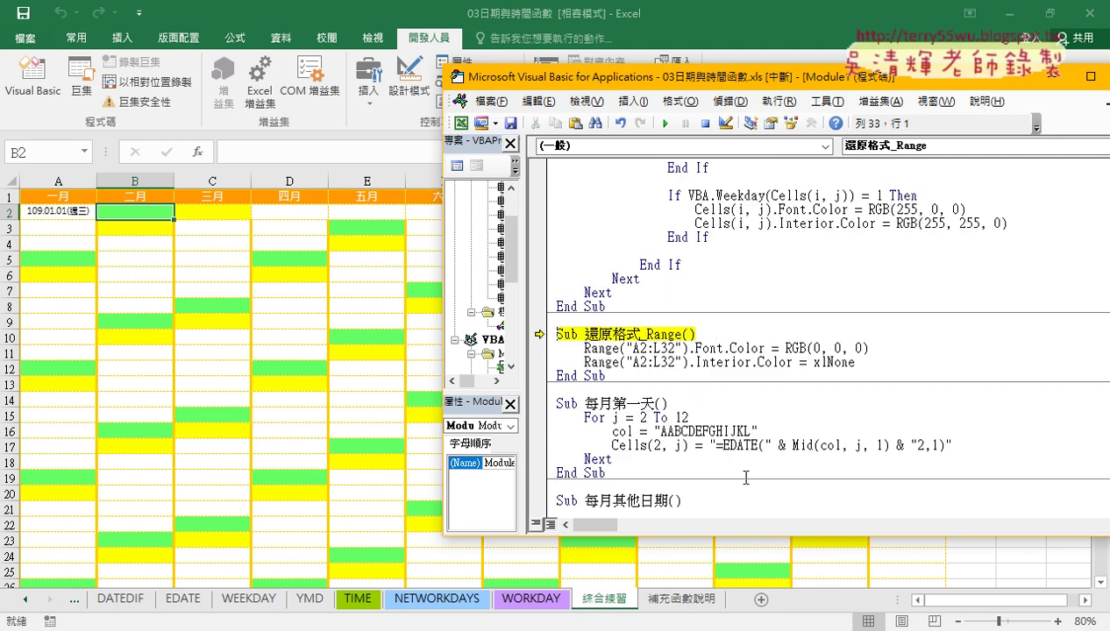
key(F8)
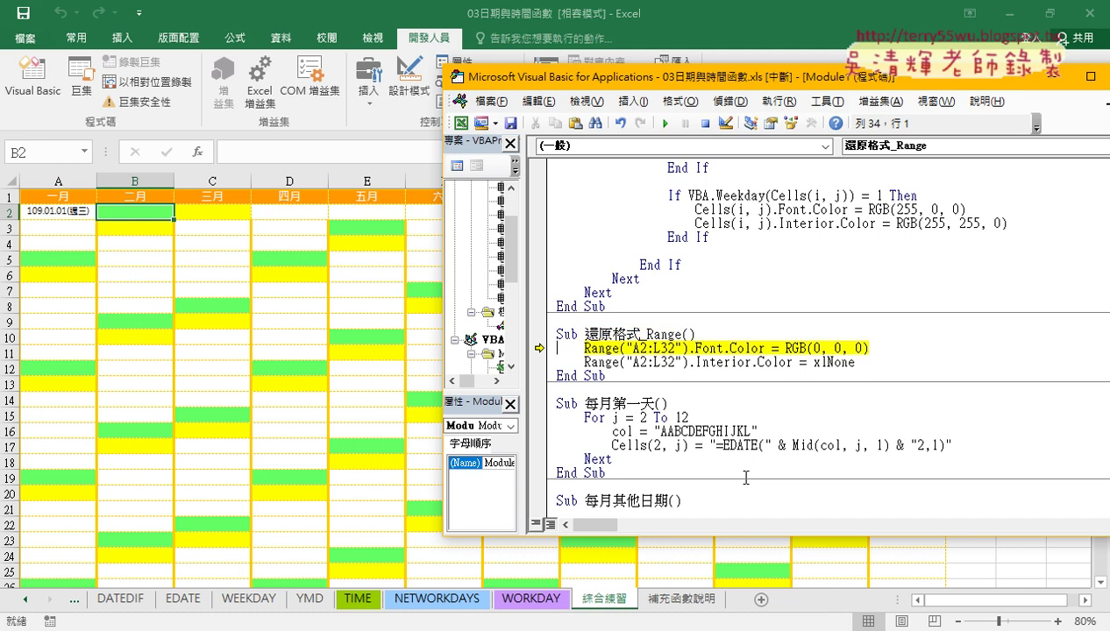
key(F8)
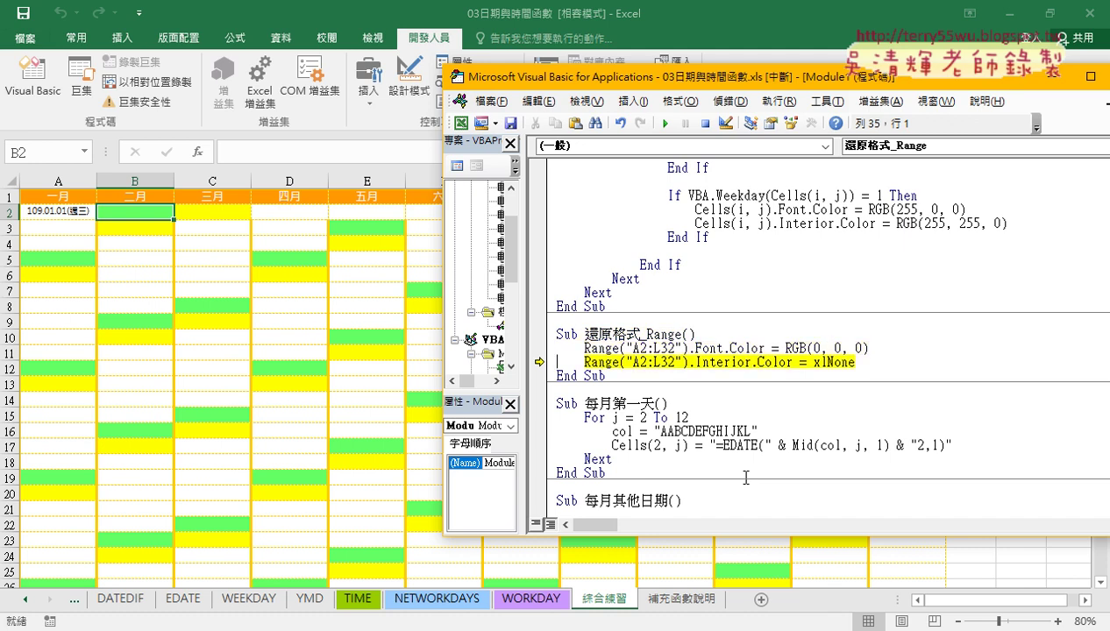
key(F8)
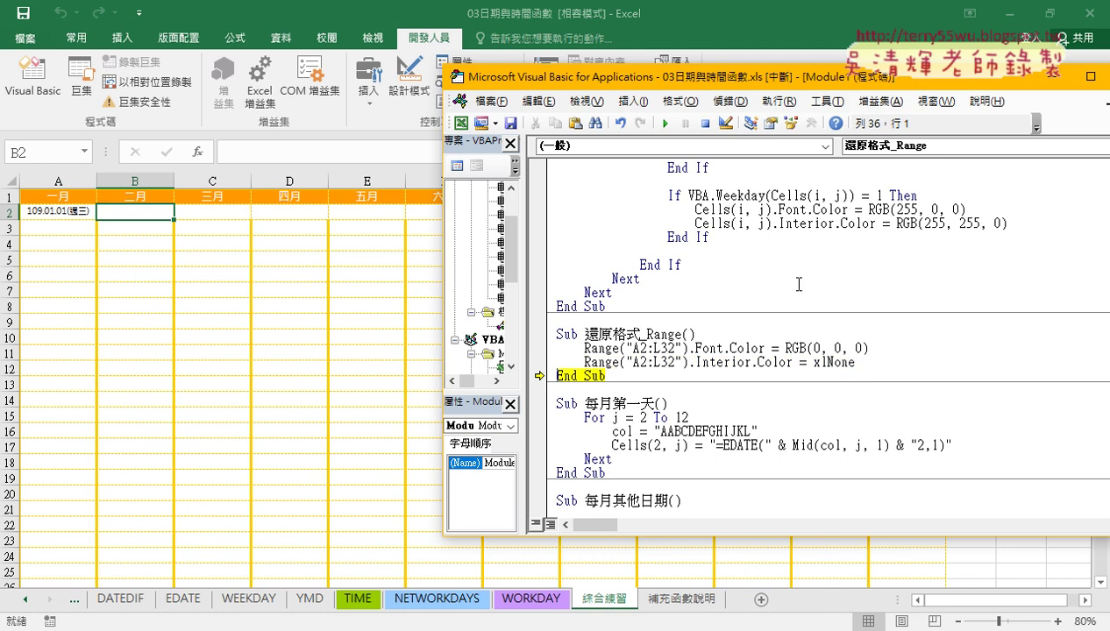
click(665, 124)
scroll(691, 331, down, 1)
Move the code window aside and run 每月第一天, filling B2:L2 with EDATE dates.
scroll(691, 330, down, 3)
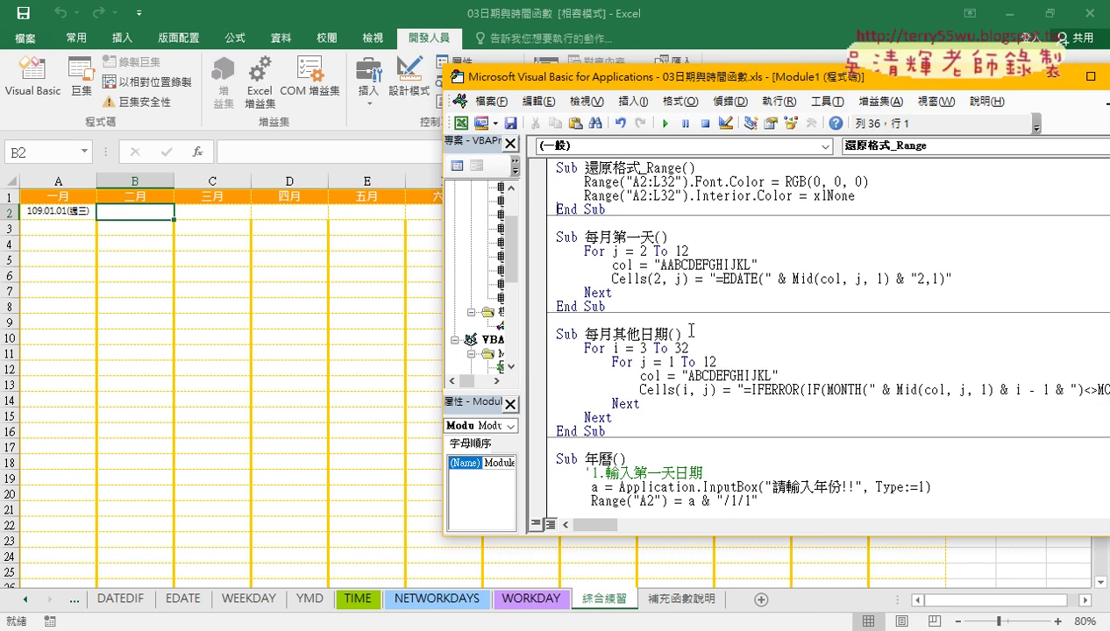
click(672, 264)
mouse_move(639, 77)
mouse_down()
mouse_move(623, 128)
mouse_move(322, 269)
mouse_up()
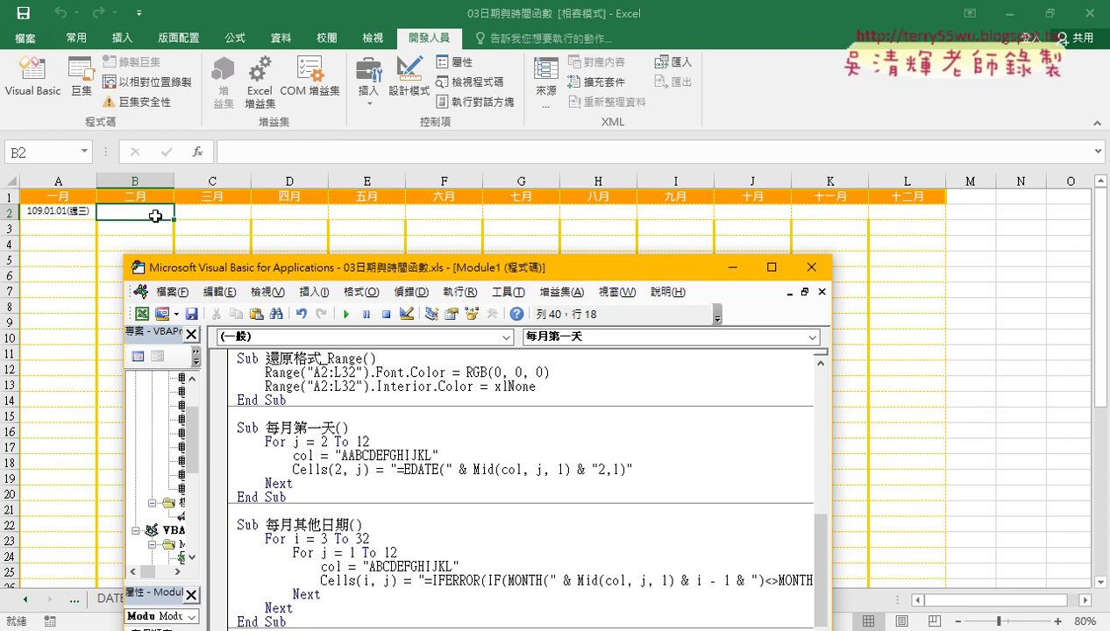
drag(292, 271, 290, 240)
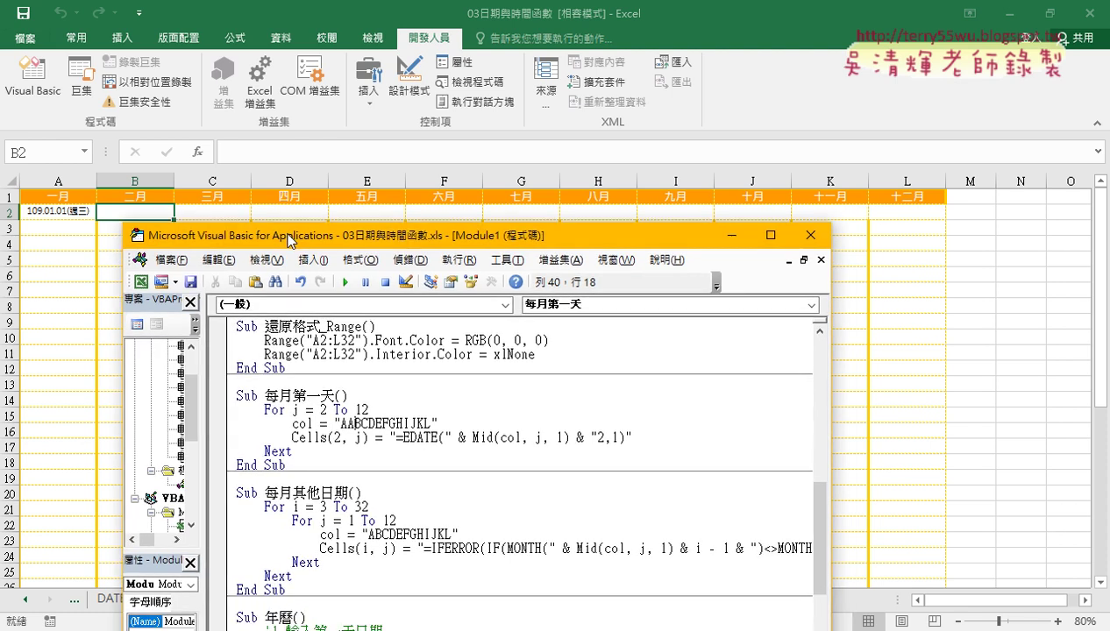
scroll(474, 419, down, 2)
scroll(454, 423, up, 1)
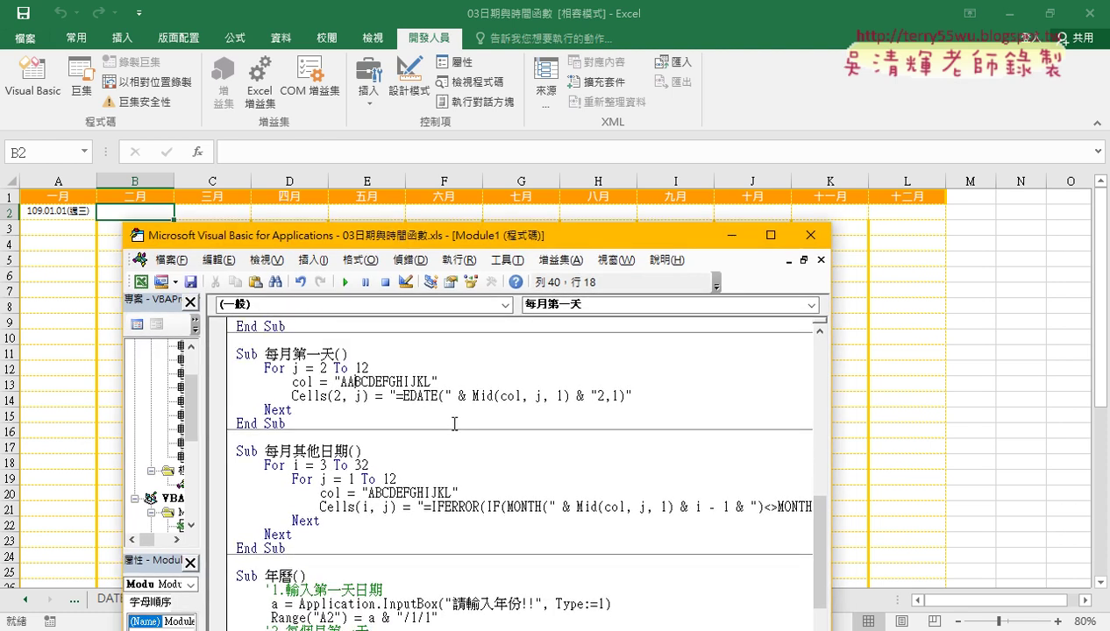
click(354, 396)
click(346, 282)
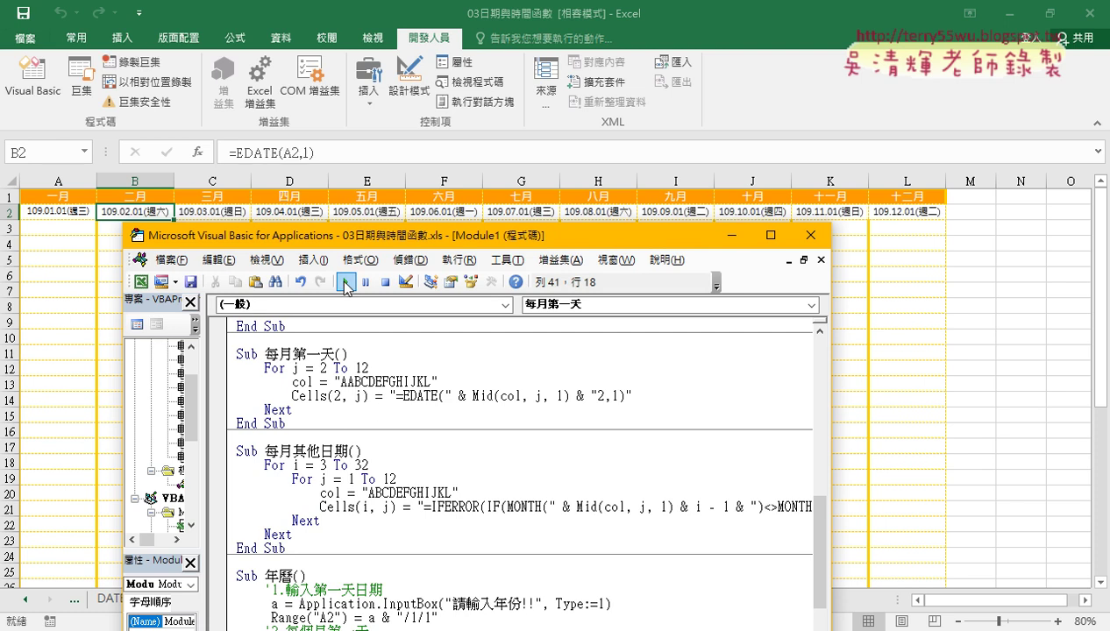
drag(352, 234, 343, 262)
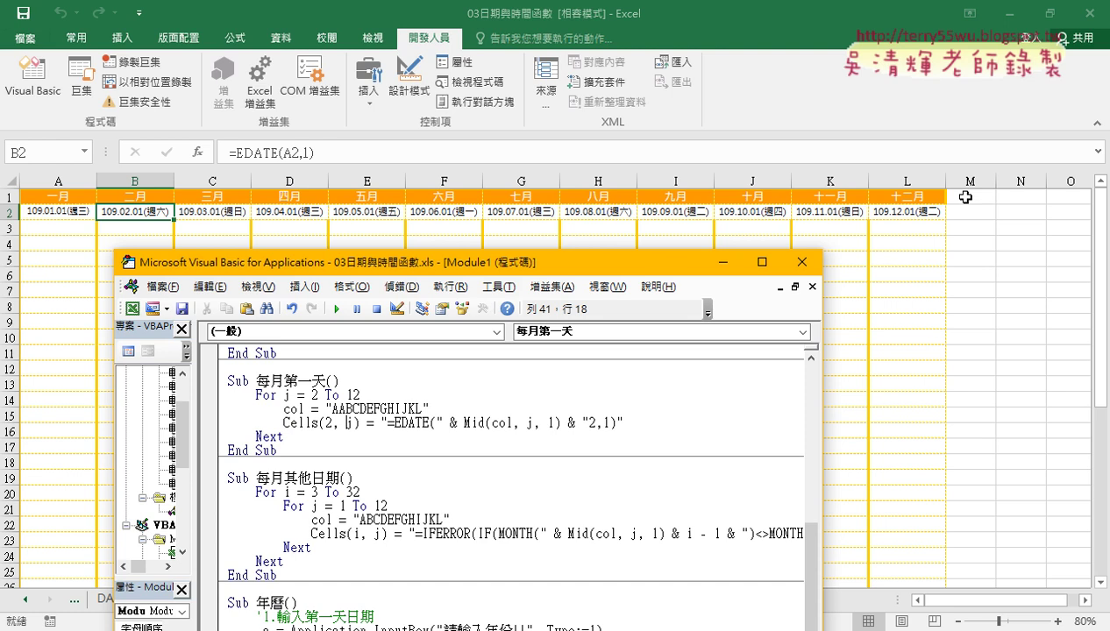
Mark columns B and L as months 2 and 12 and point out the loop's 2 to 12 range.
drag(128, 155, 149, 171)
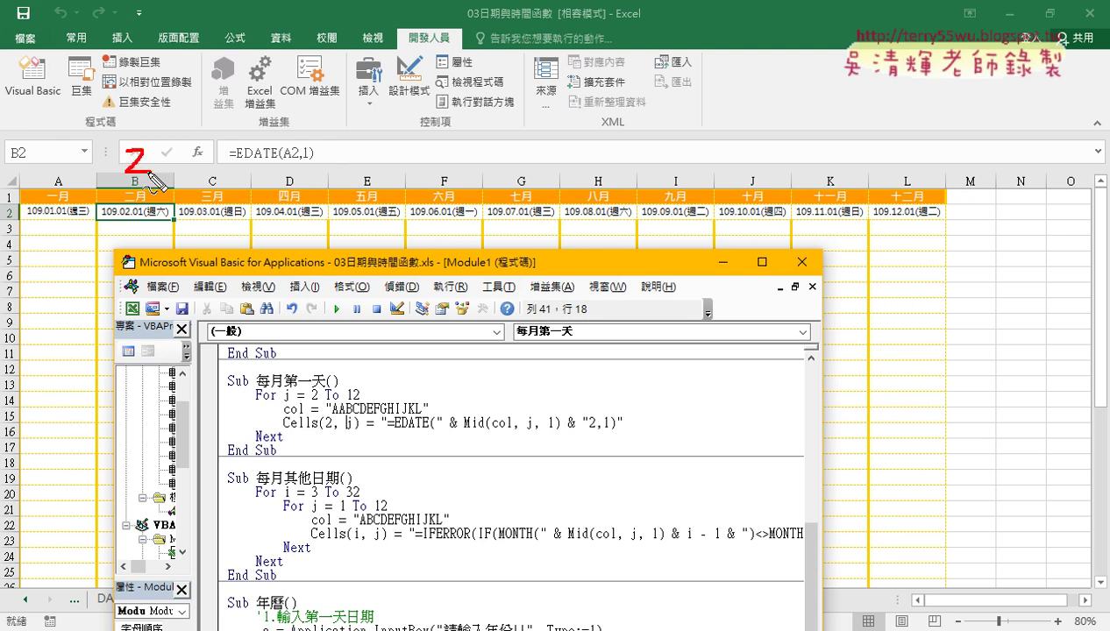
mouse_move(900, 144)
mouse_down()
mouse_move(896, 172)
mouse_move(966, 159)
mouse_up()
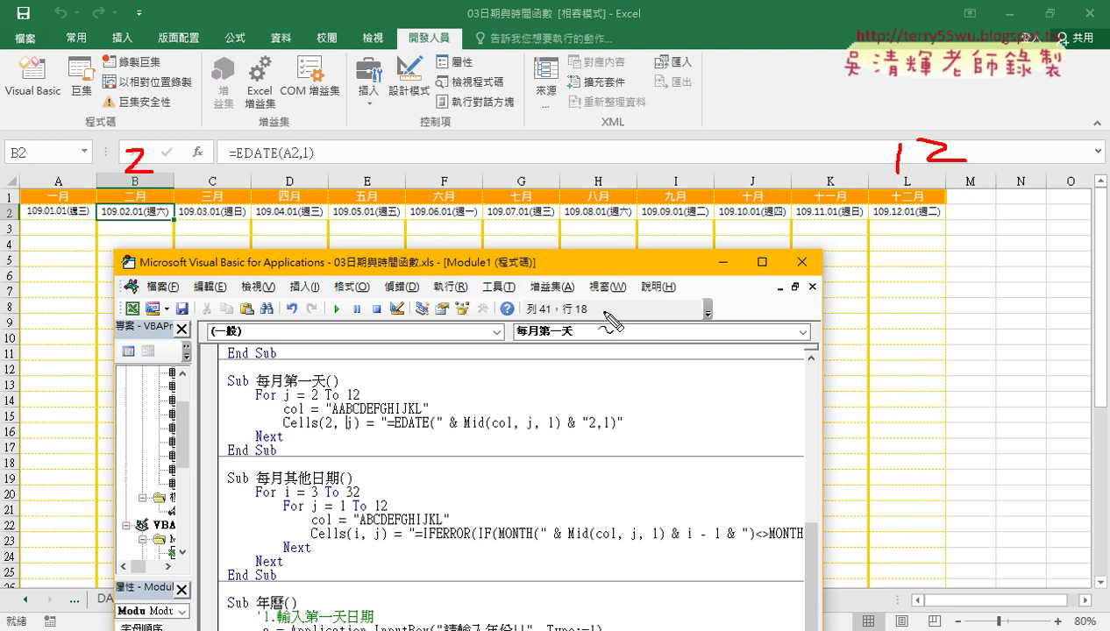
key(Escape)
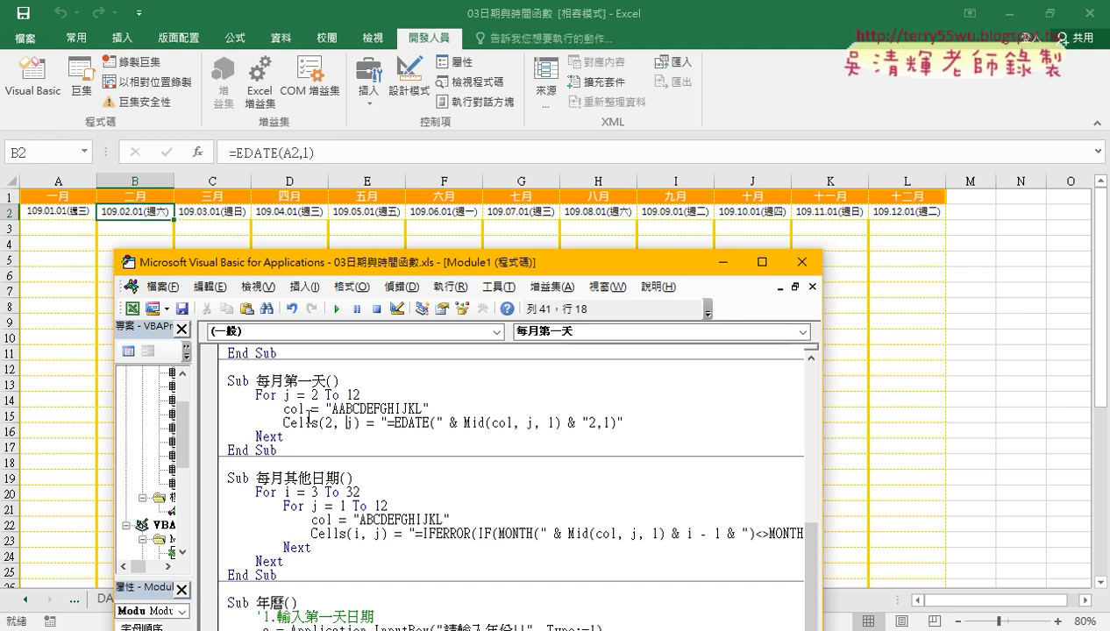
double_click(312, 394)
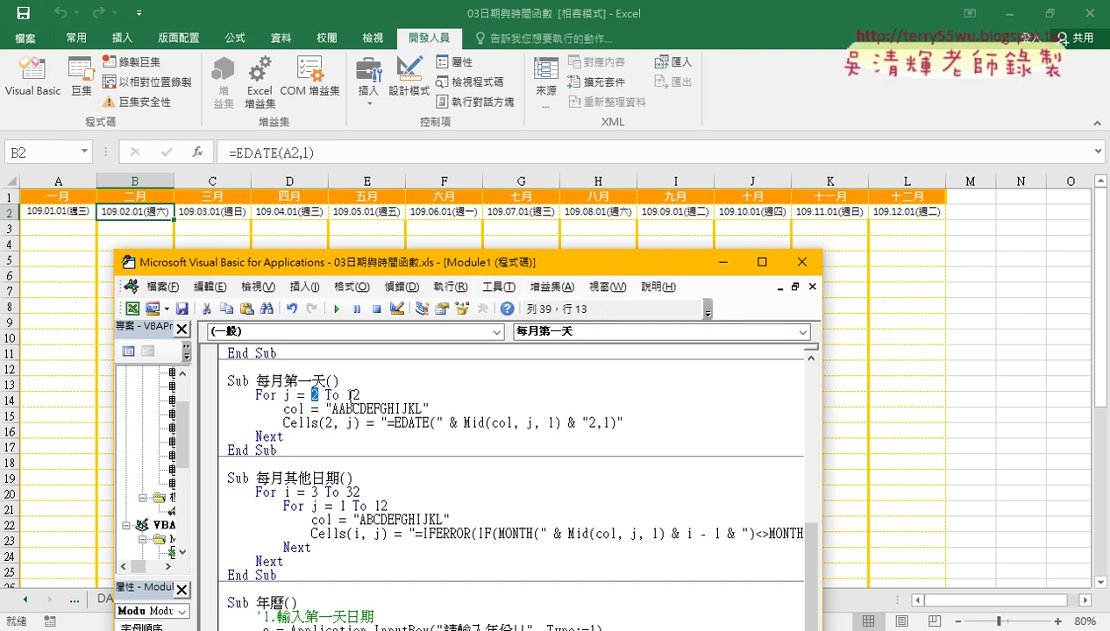
double_click(351, 394)
Delete the EDATE formula text from the Cells(2, j) line, leaving empty quotes.
click(639, 420)
mouse_move(617, 423)
mouse_down()
mouse_move(389, 423)
mouse_move(226, 409)
mouse_up()
key(Delete)
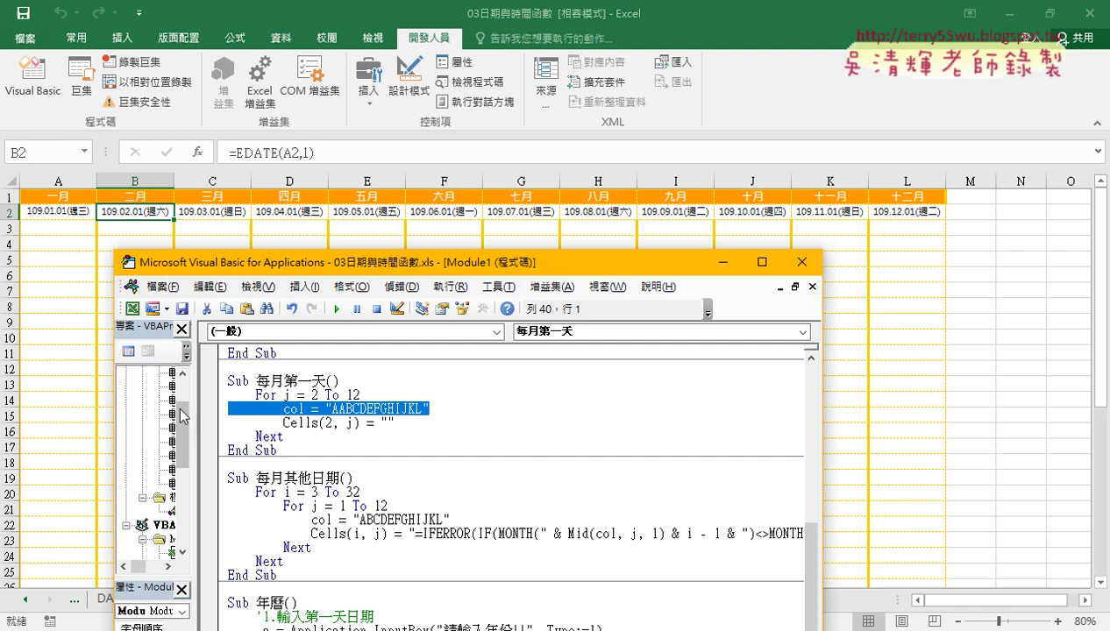
click(283, 409)
click(414, 422)
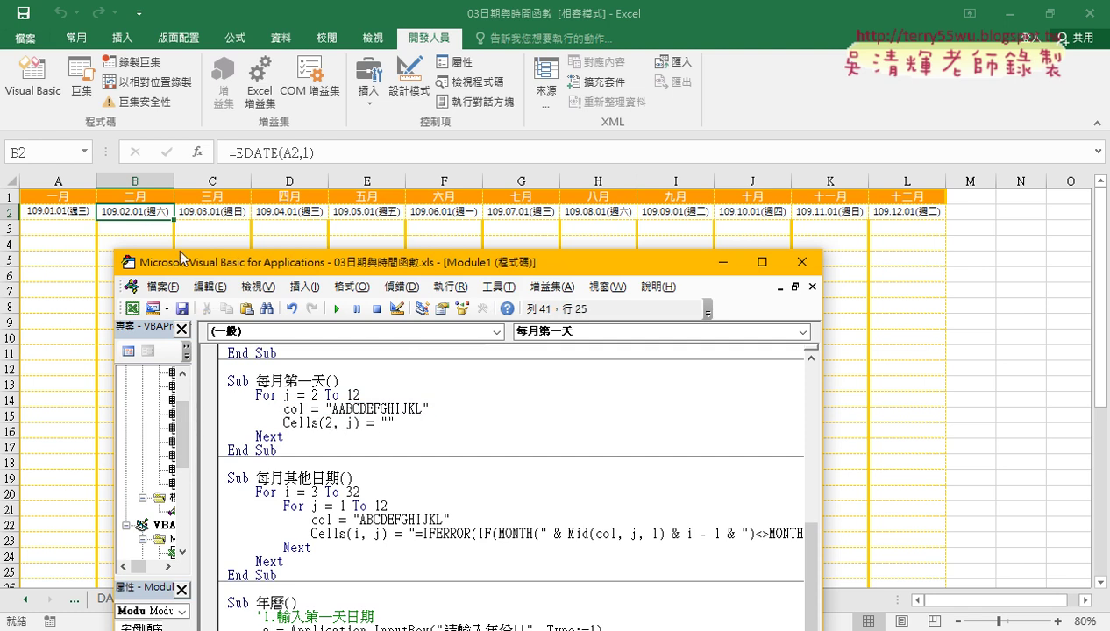
Inspect cell B2's formula in the worksheet, then cancel the edit.
click(147, 211)
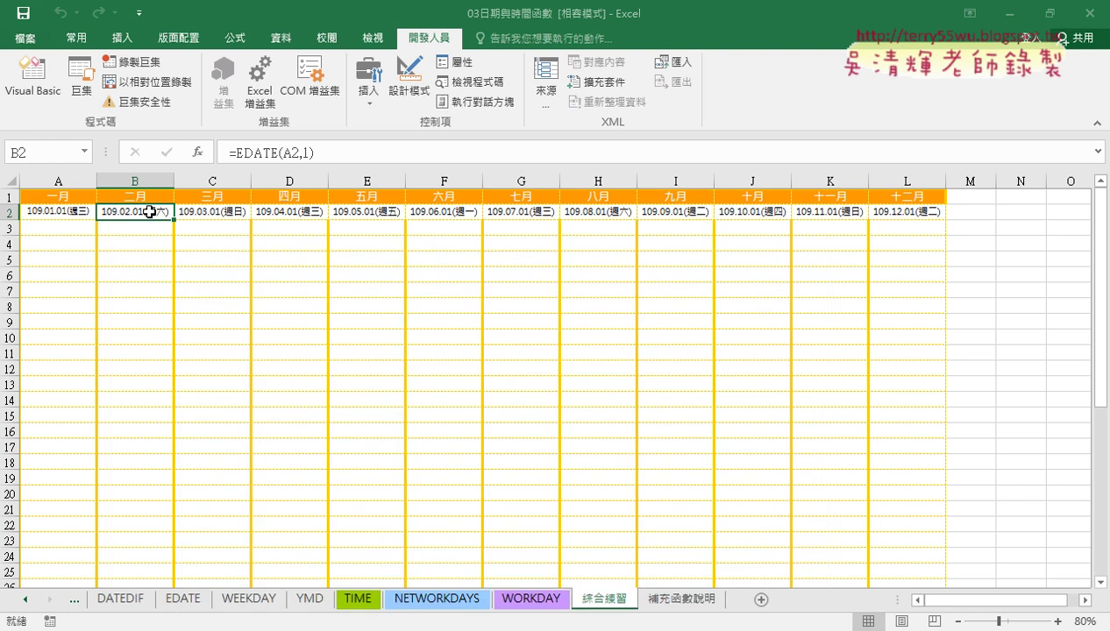
right_click(149, 212)
click(412, 154)
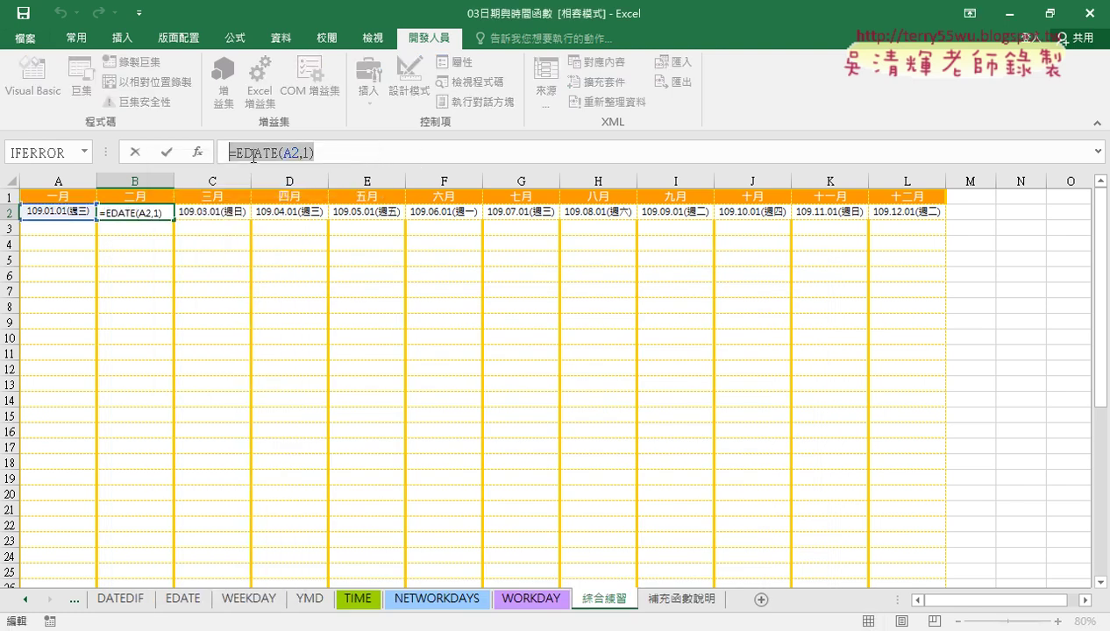
click(135, 152)
Paste =EDATE(A2,1) into the Cells(2, j) string and highlight its A2 reference.
click(32, 78)
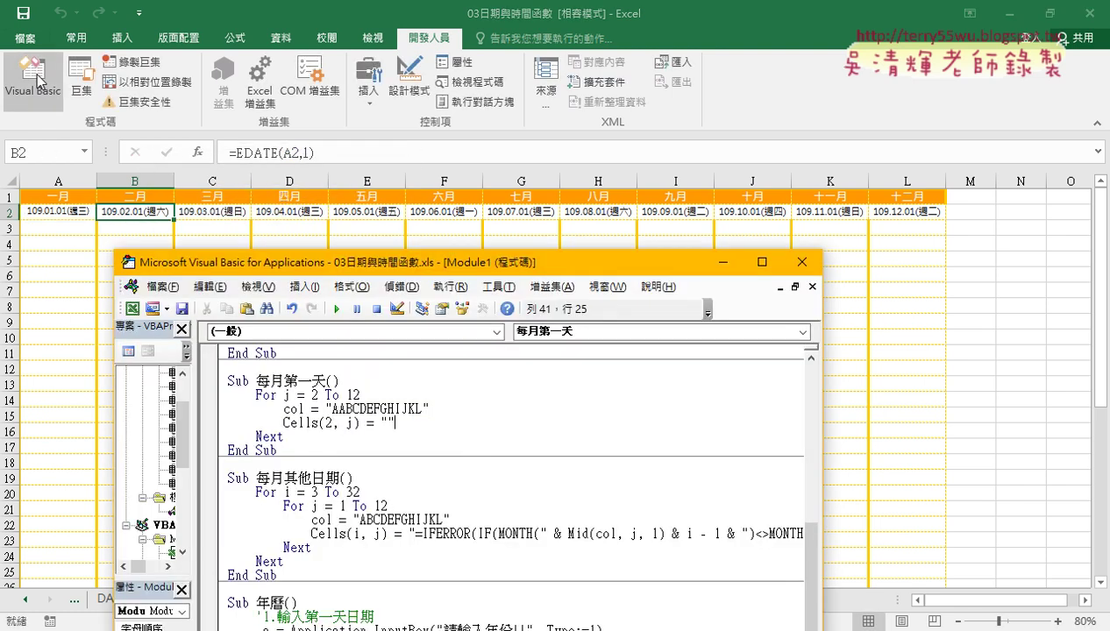
key(BackSpace)
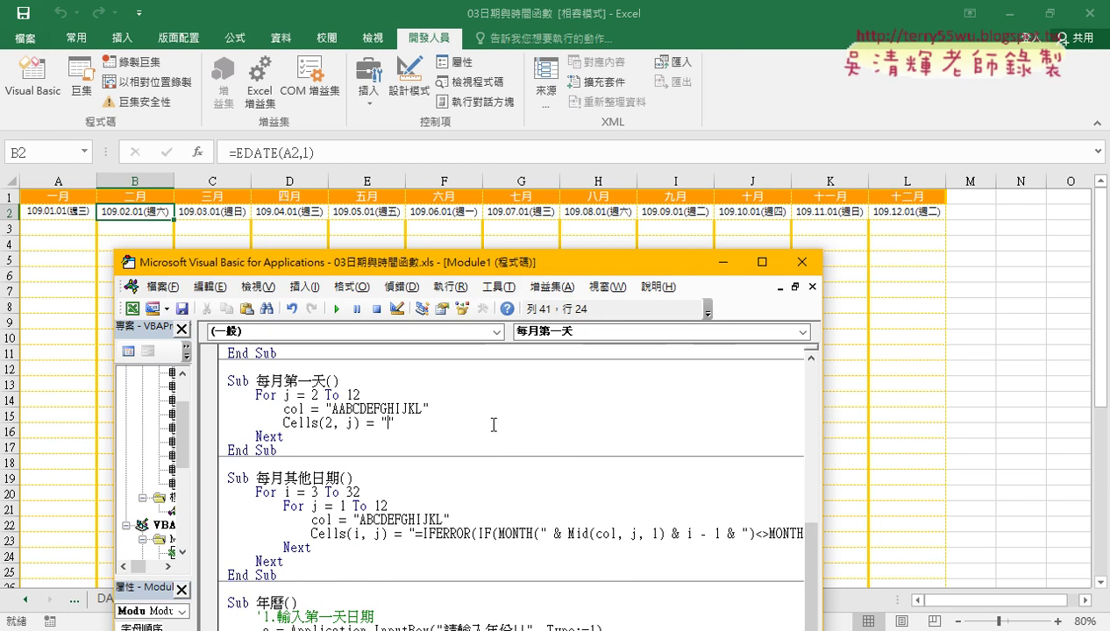
text(=EDATE(A2,1))
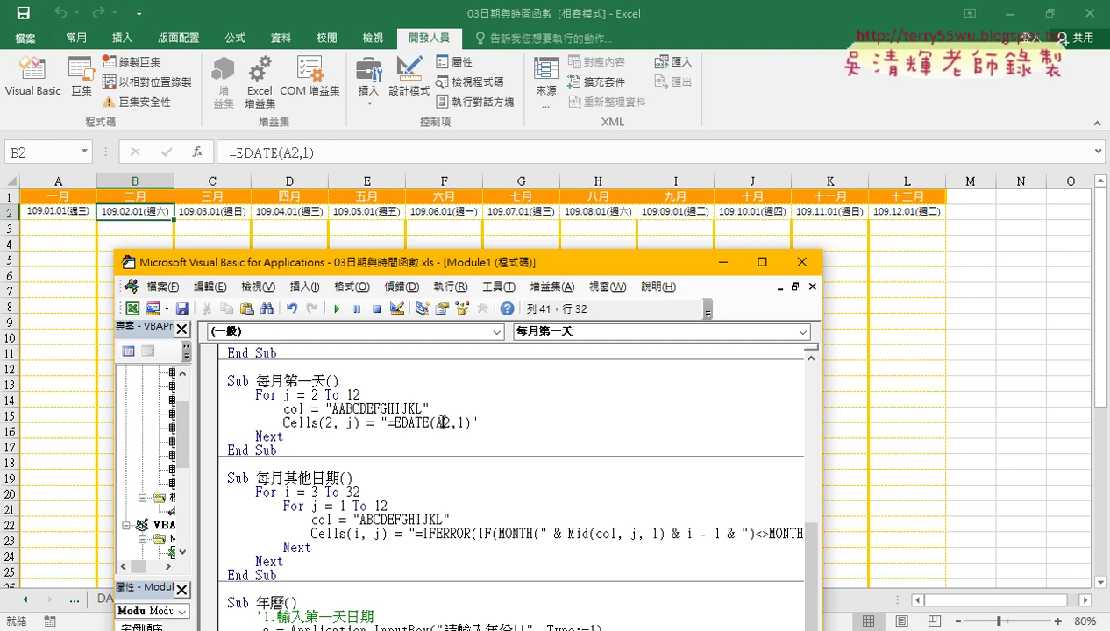
drag(435, 424, 442, 425)
click(448, 423)
key(shift+Left)
drag(445, 423, 439, 424)
Compare the col string letters with loop variable j and the A2 reference, inserting an A before B.
drag(292, 396, 283, 396)
drag(283, 409, 429, 409)
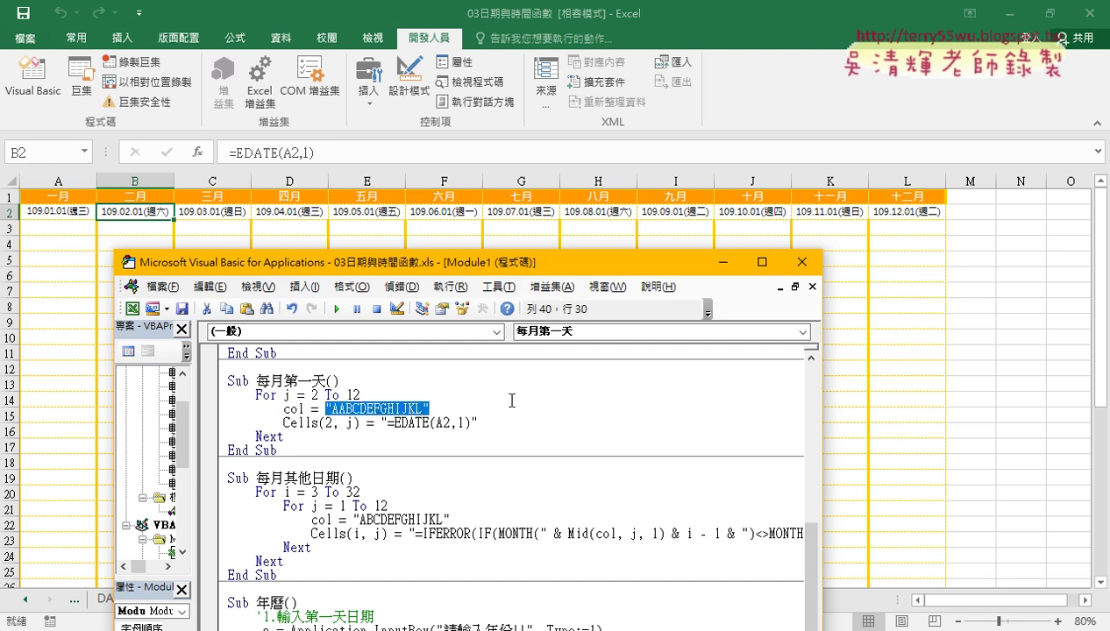
click(339, 409)
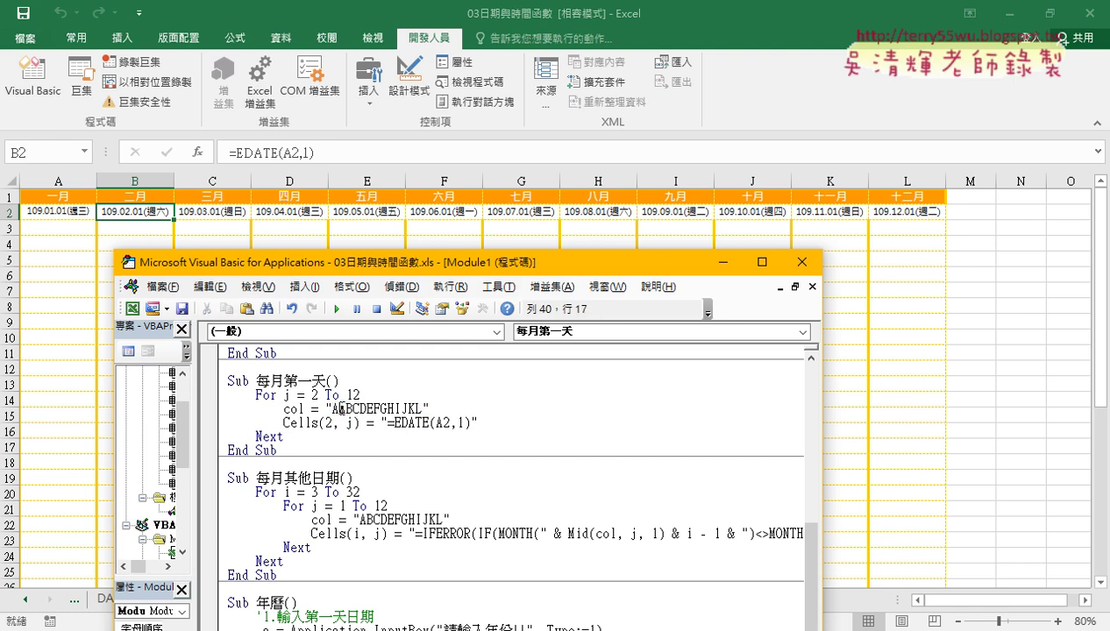
drag(338, 408, 422, 408)
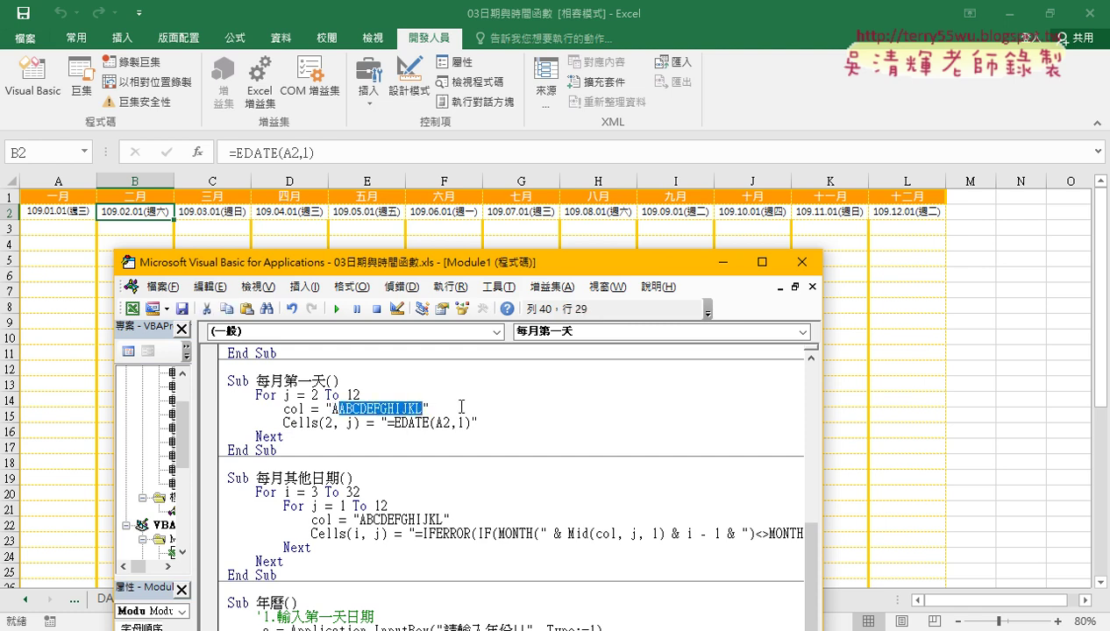
drag(444, 422, 436, 423)
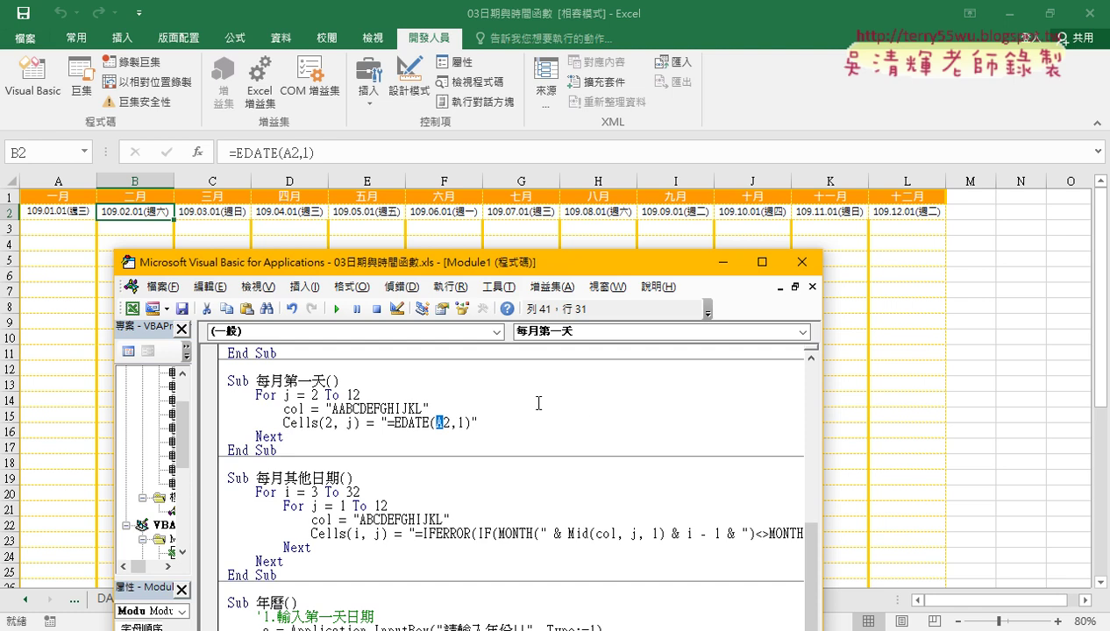
click(339, 408)
drag(340, 409, 348, 409)
click(339, 409)
text(A)
drag(354, 409, 347, 408)
click(226, 212)
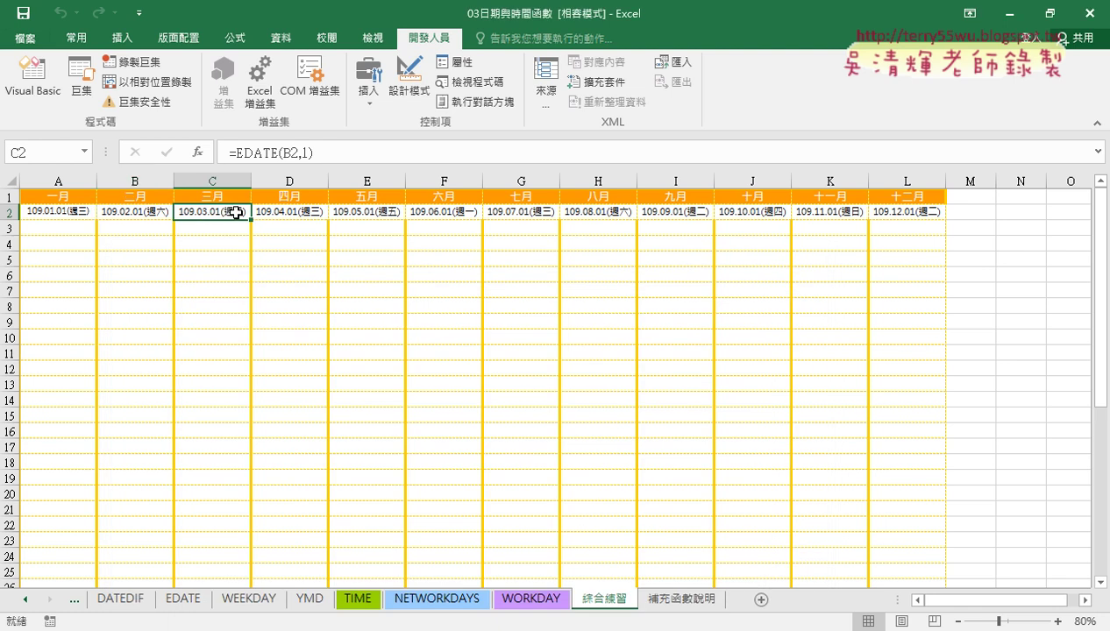
click(279, 211)
click(349, 214)
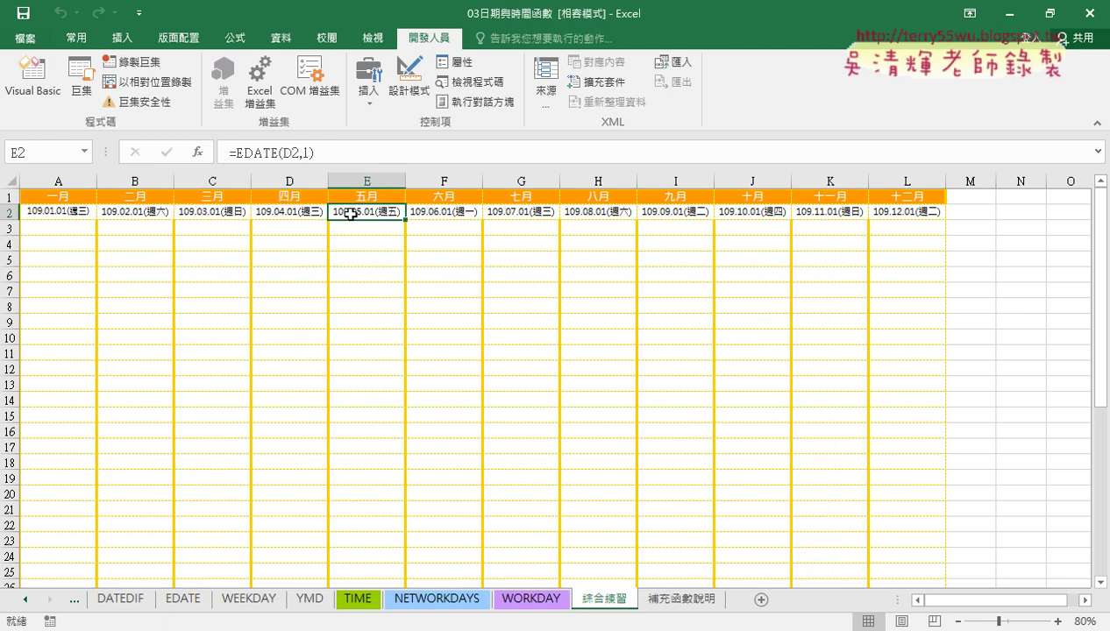
click(411, 212)
click(493, 211)
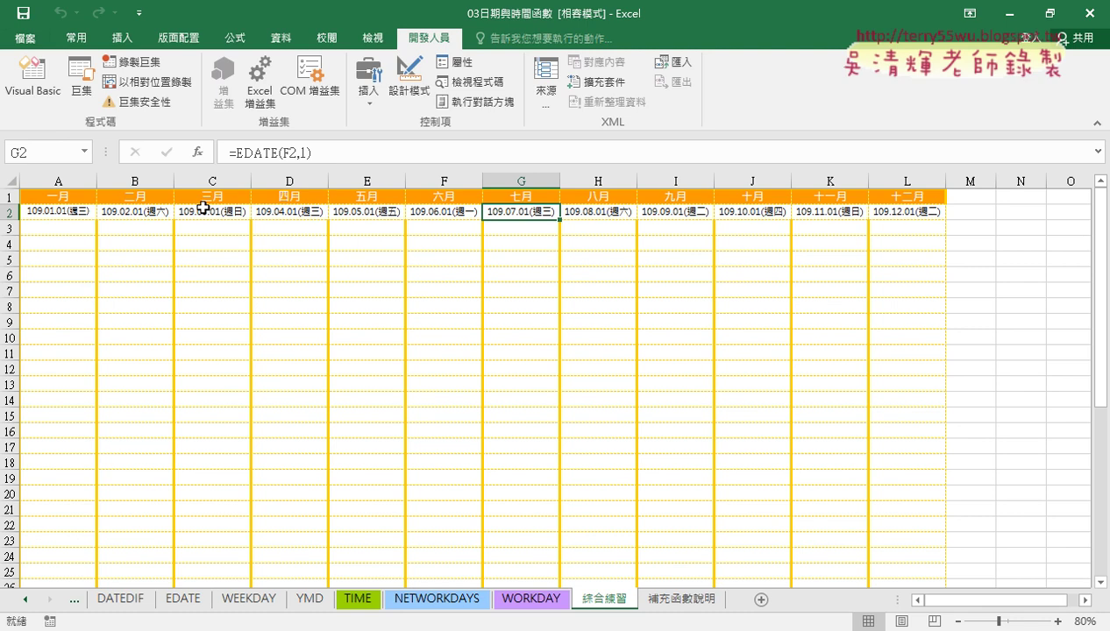
click(33, 77)
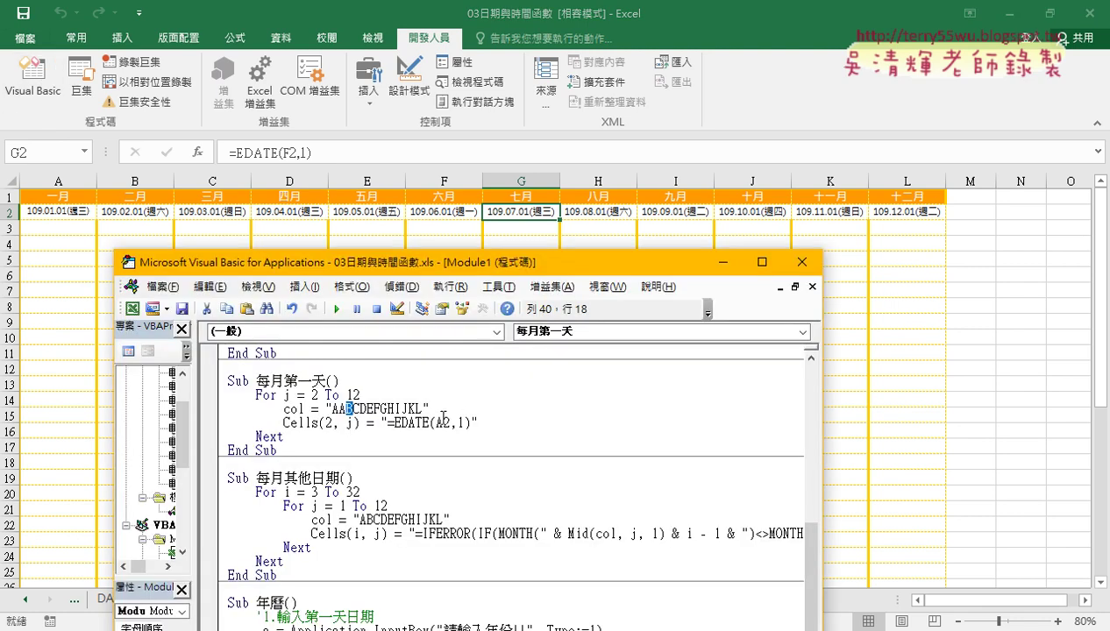
Replace the A in the EDATE string with " & mid(col,j,1) & " to use the previous column's letter.
drag(436, 423, 443, 423)
text("")
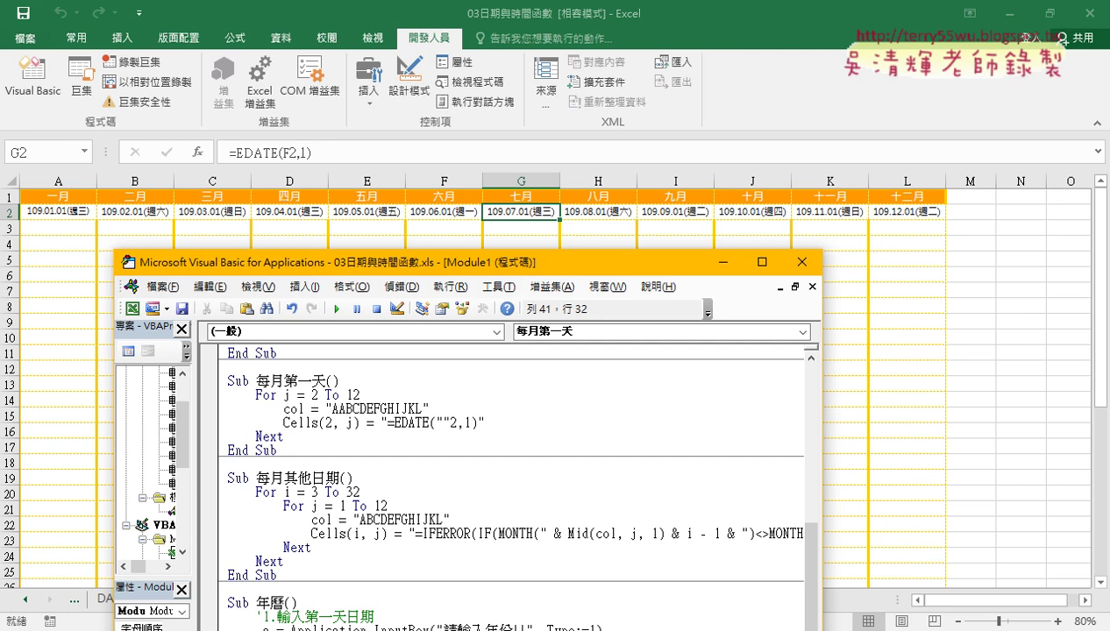
text(&&)
key(Left)
key(Left)
key(Right)
key(Right)
key(Left)
key(Left)
key(Left)
text(i)
key(BackSpace)
text(mi)
text(()
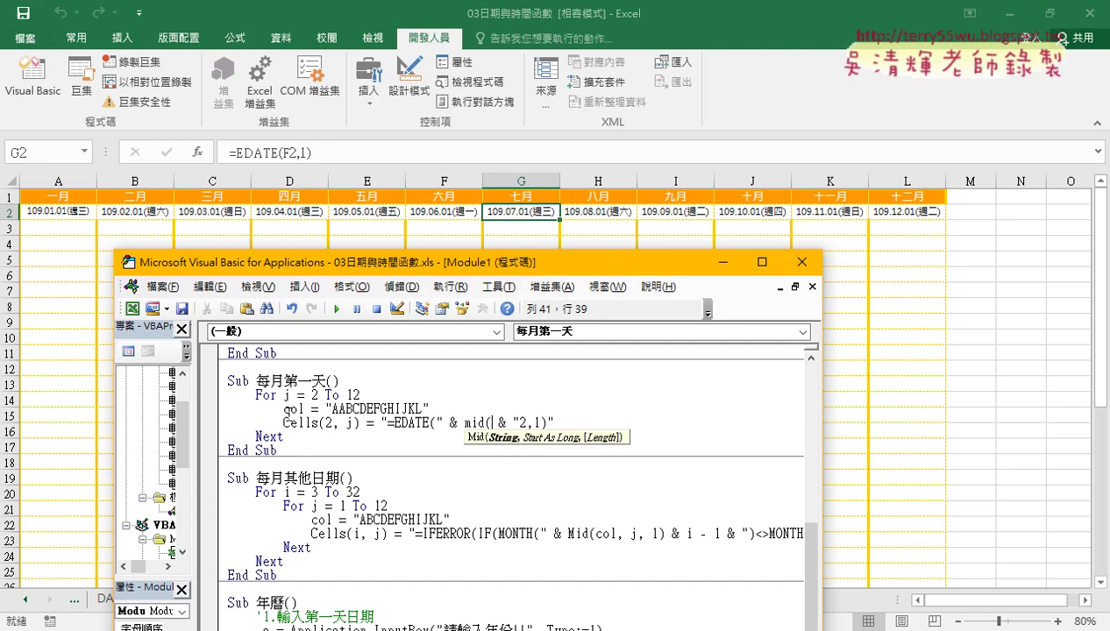
text(c)
text(ol)
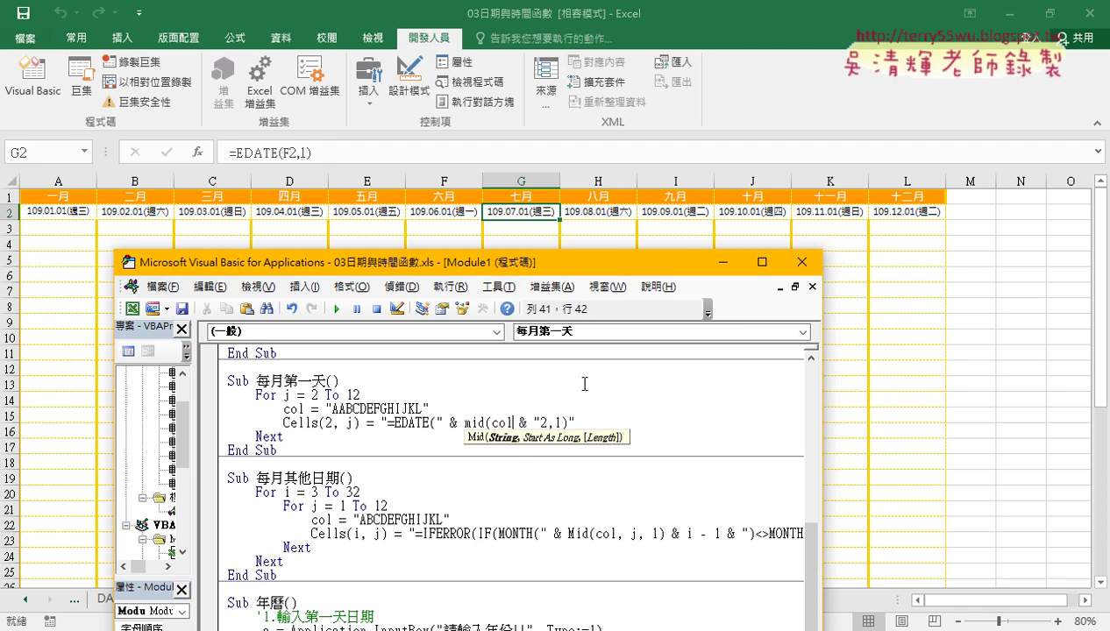
text(,)
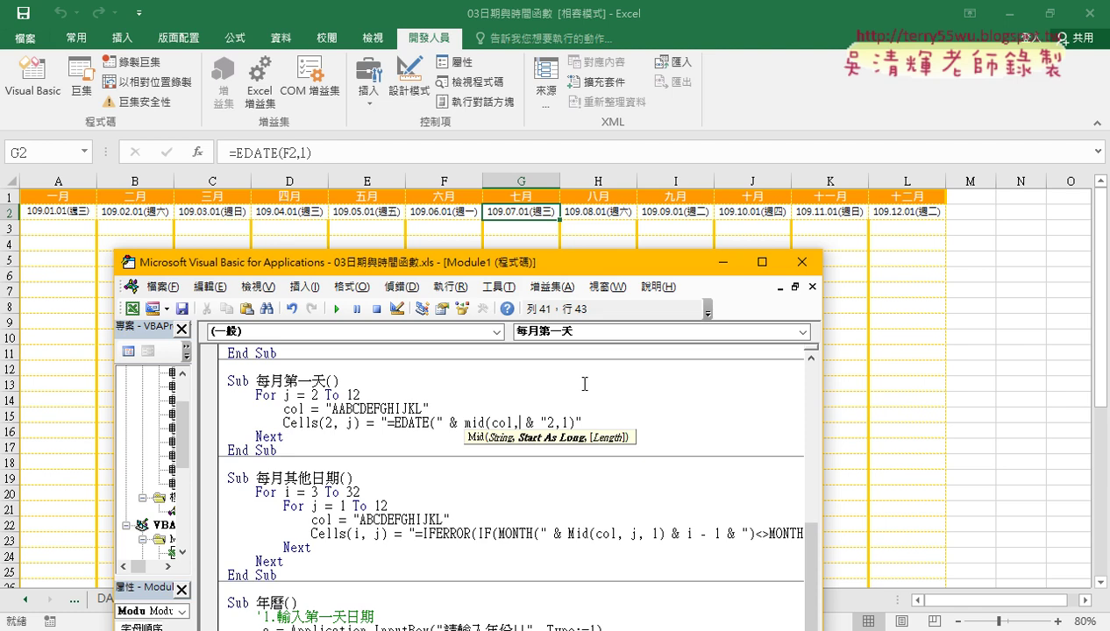
text(j,)
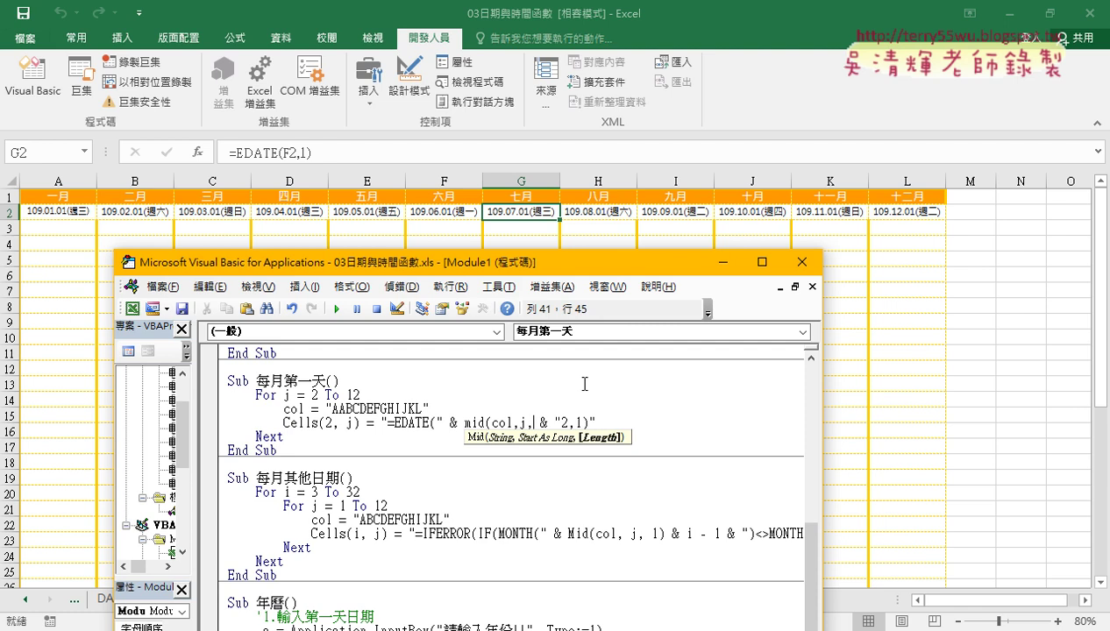
text(1)
text())
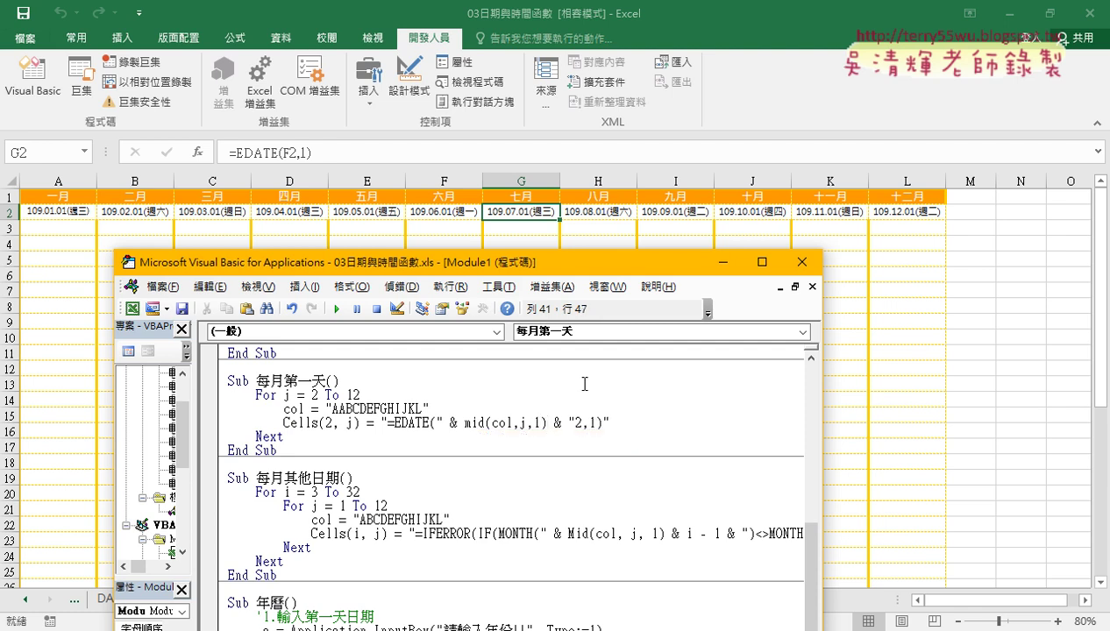
click(425, 389)
double_click(529, 422)
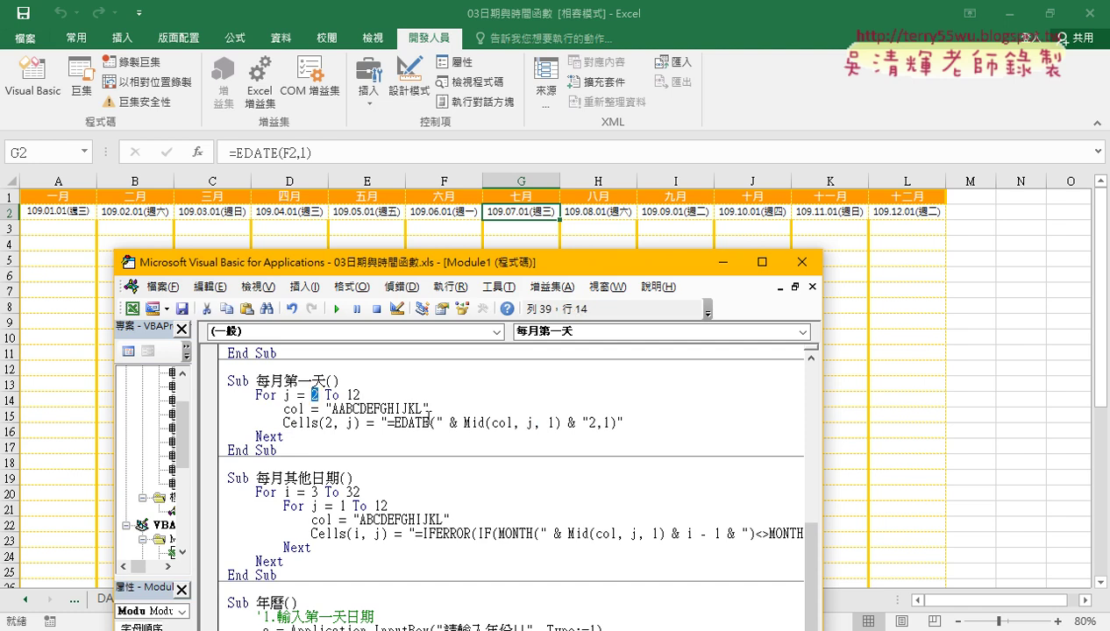
click(532, 425)
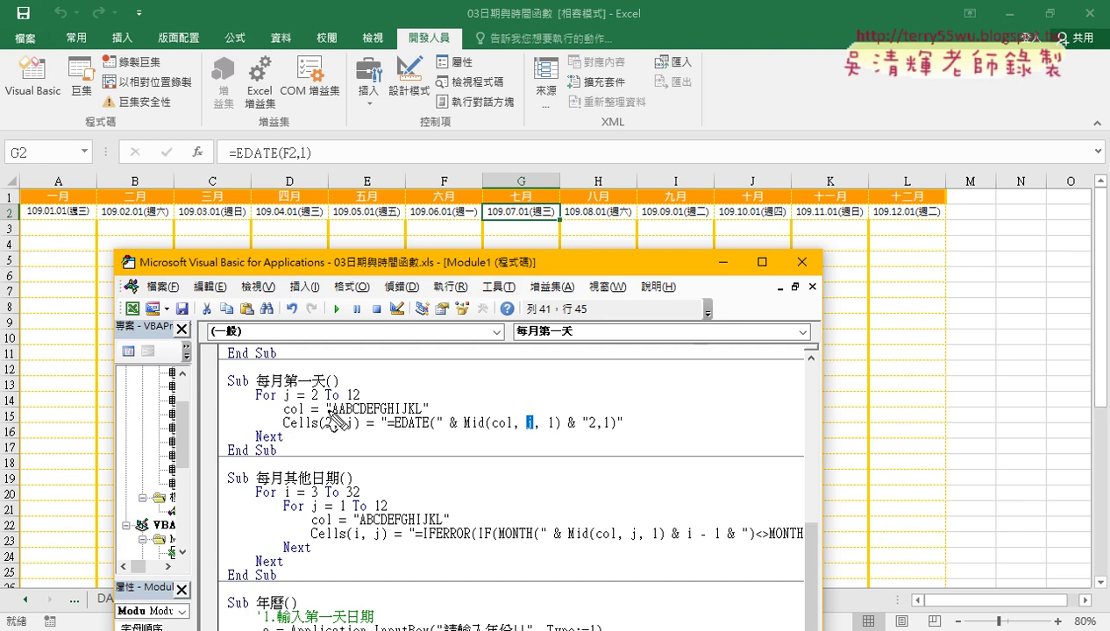
mouse_move(335, 406)
mouse_down()
mouse_move(513, 395)
mouse_move(508, 406)
mouse_move(526, 390)
mouse_up()
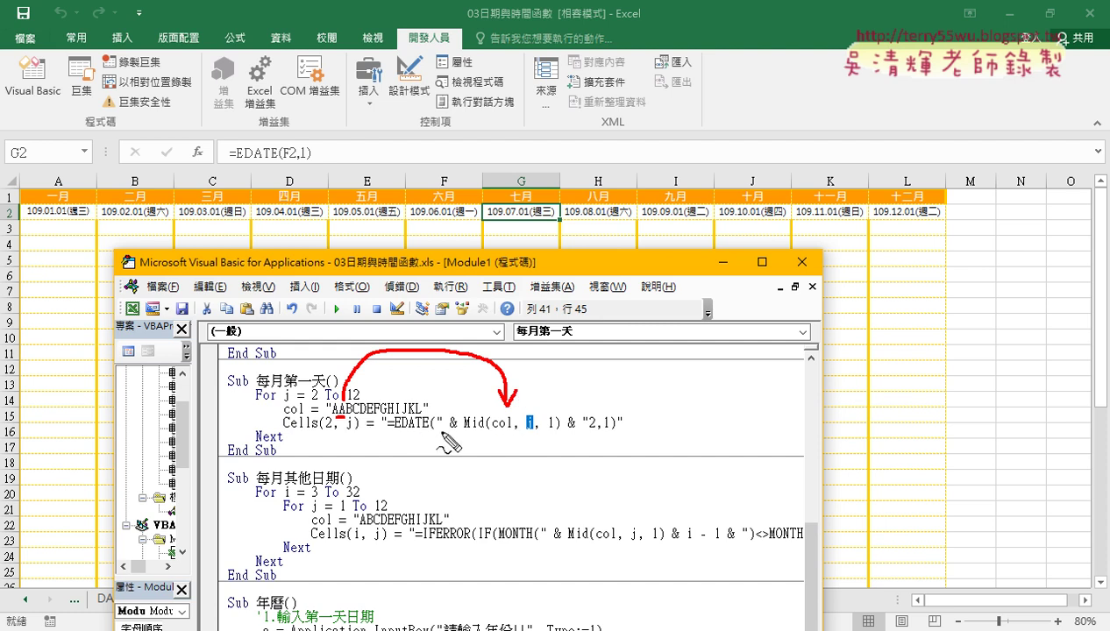
mouse_move(595, 431)
mouse_down()
mouse_move(460, 430)
mouse_move(496, 461)
mouse_move(526, 457)
mouse_up()
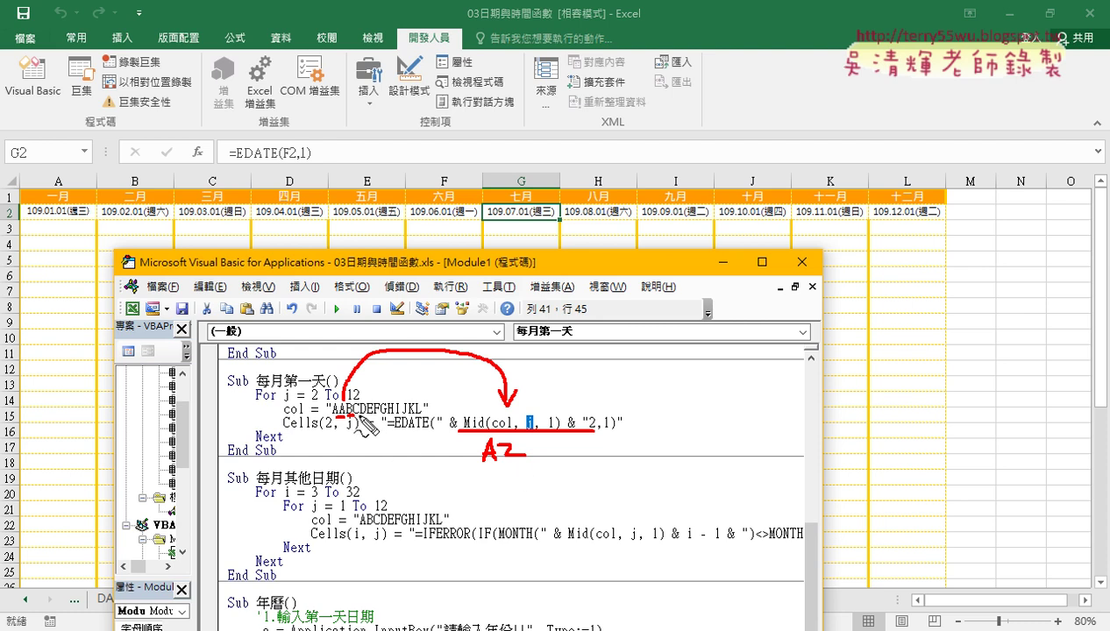
drag(351, 417, 427, 417)
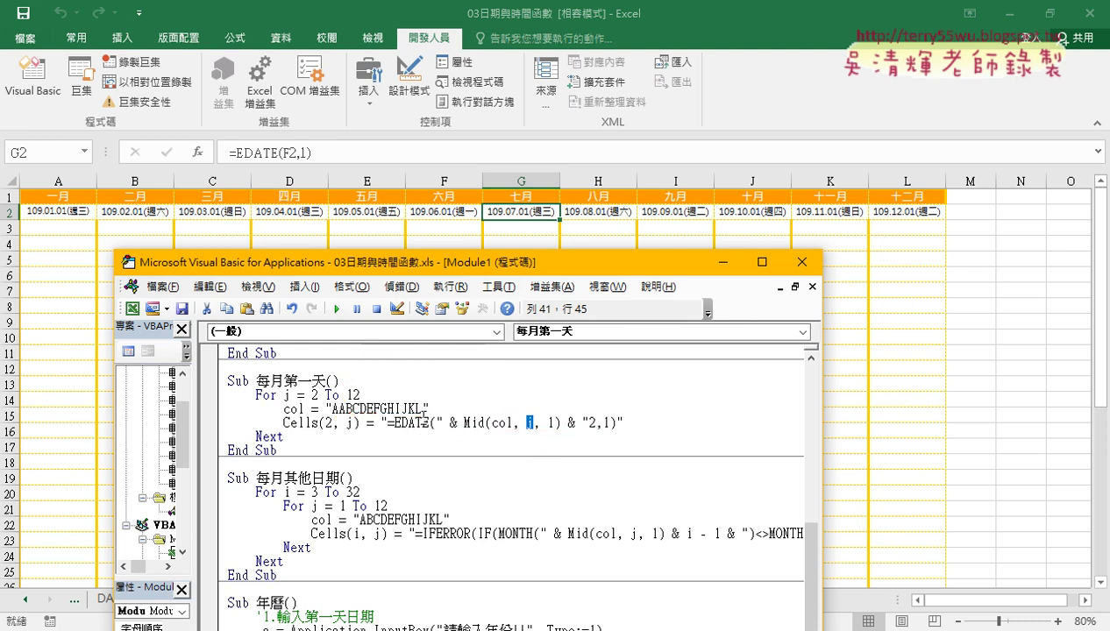
Widen the code window and run 每月其他日期 to fill each month's remaining dates.
click(401, 520)
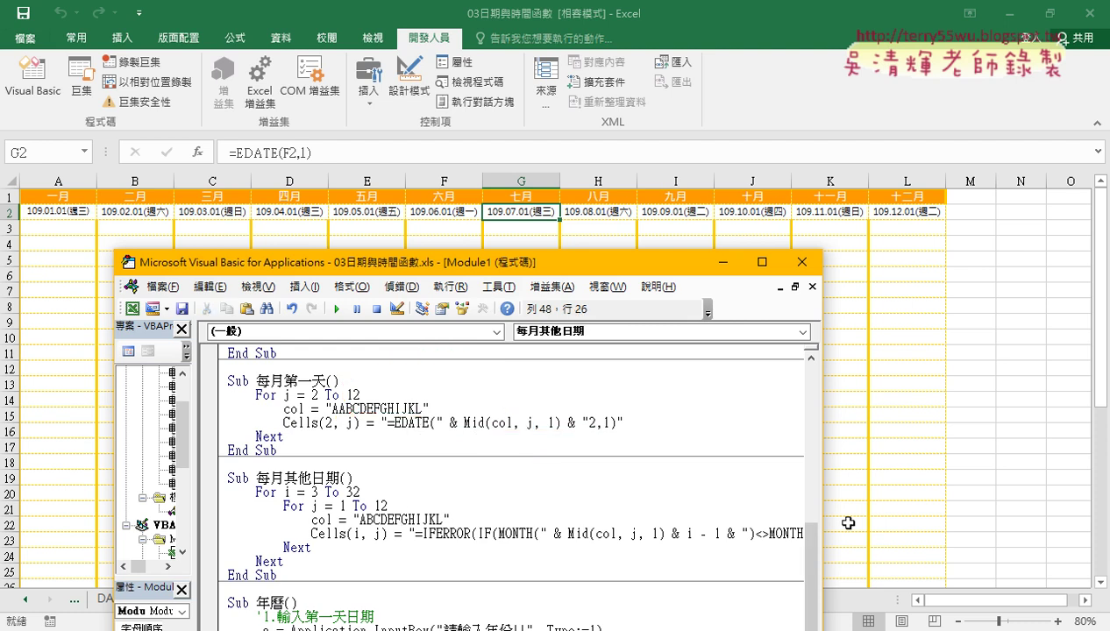
drag(823, 517, 1048, 516)
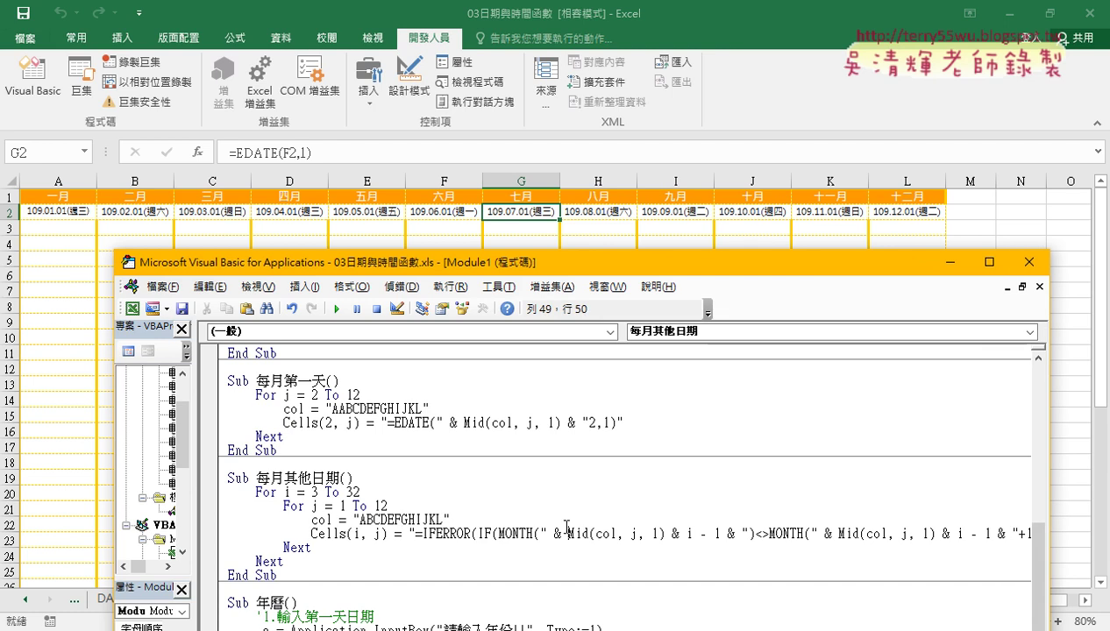
click(336, 309)
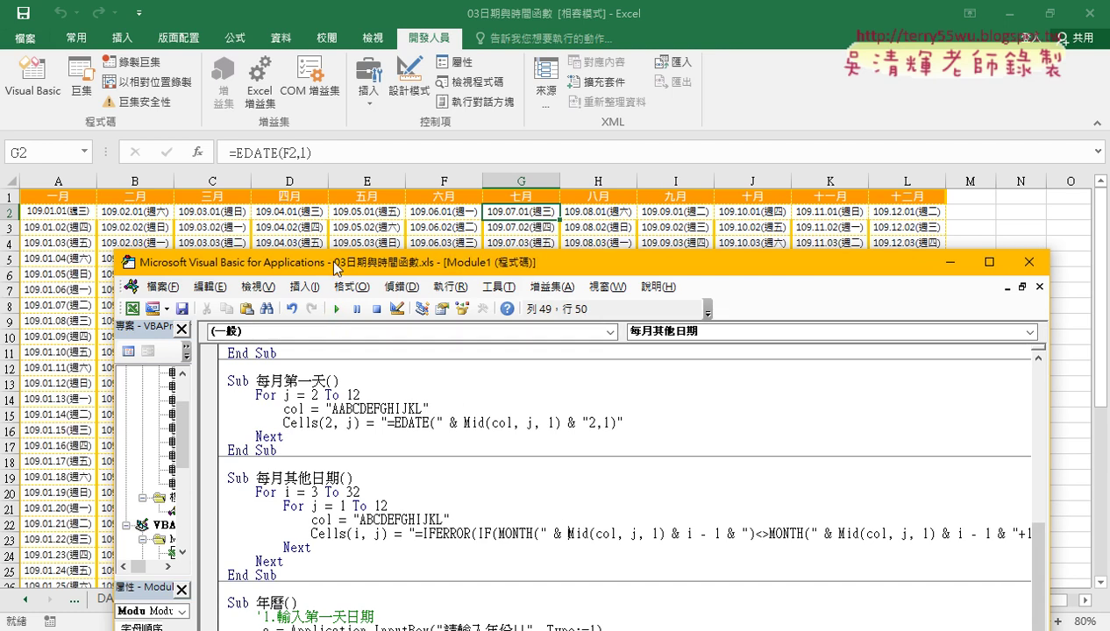
drag(335, 262, 367, 91)
scroll(374, 308, down, 1)
scroll(374, 308, down, 1)
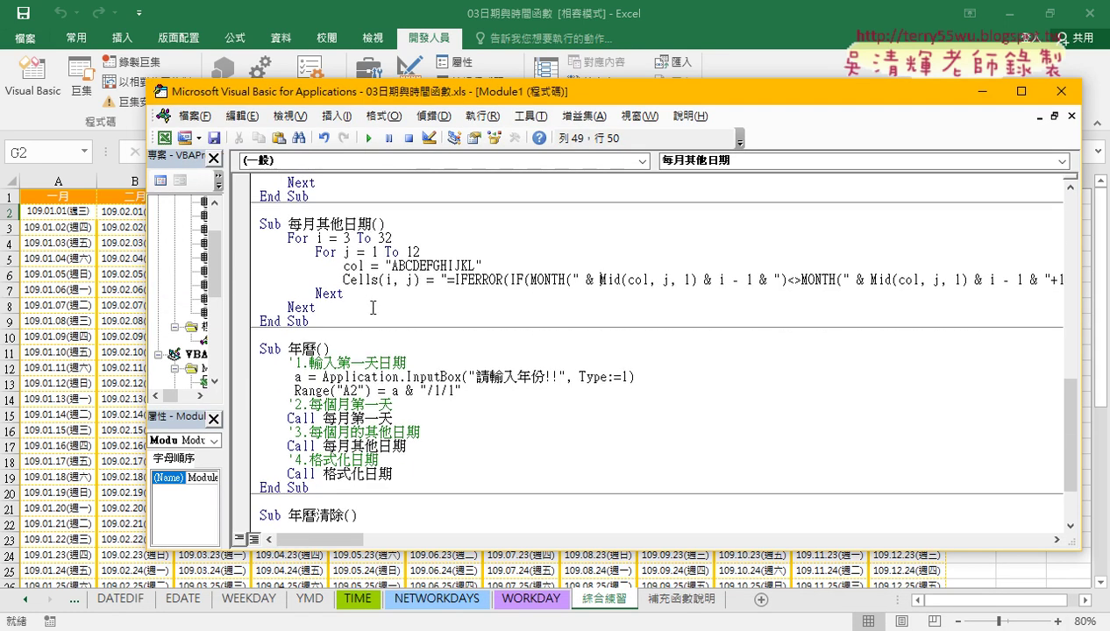
scroll(375, 308, down, 2)
Review 年曆's Application.InputBox line with Type:=1, then run 年曆清除 to empty the calendar.
click(243, 488)
click(243, 488)
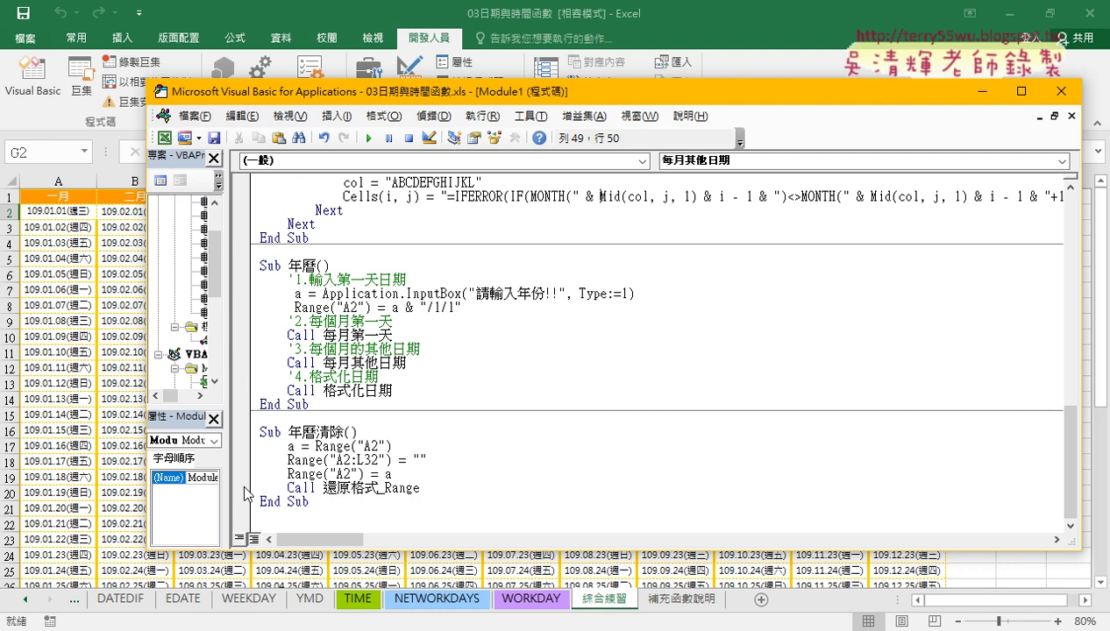
click(349, 294)
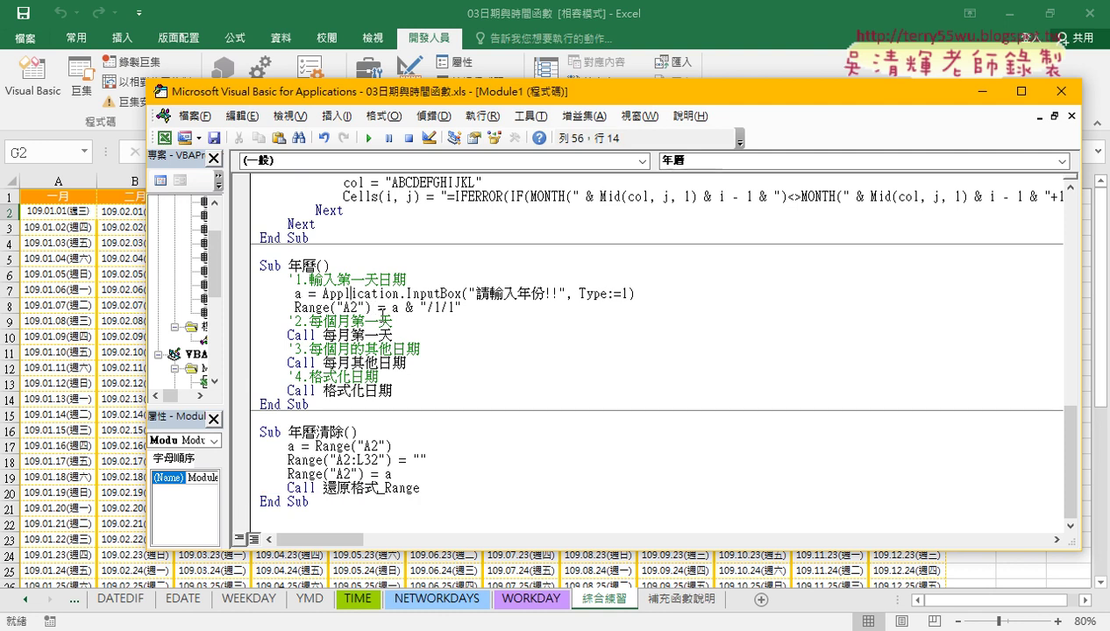
drag(392, 335, 322, 335)
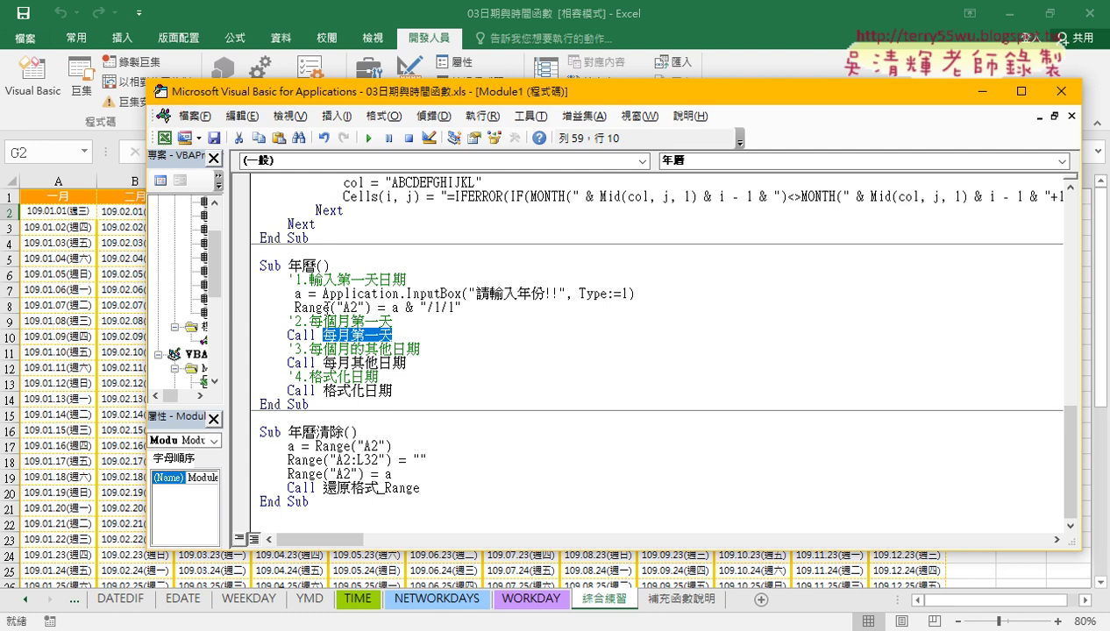
drag(323, 294, 392, 294)
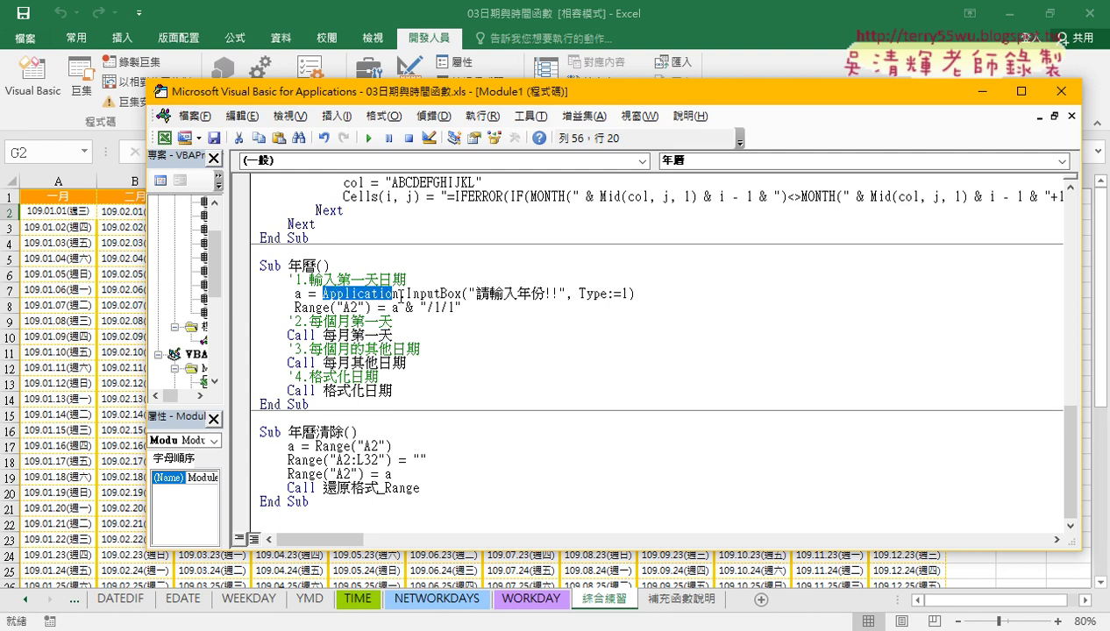
click(362, 294)
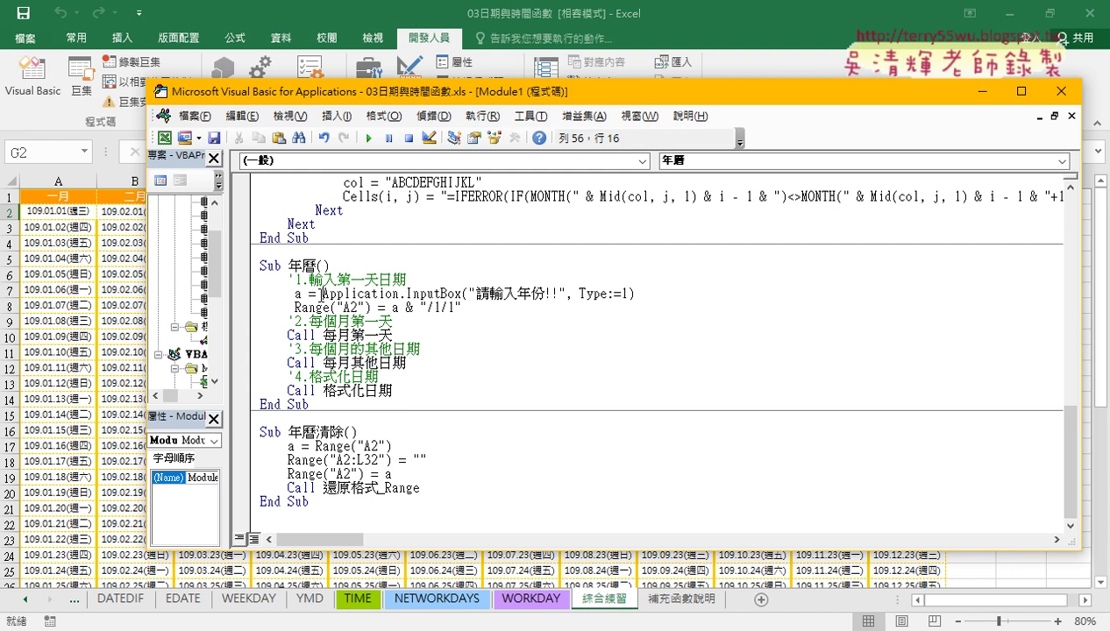
drag(323, 294, 404, 294)
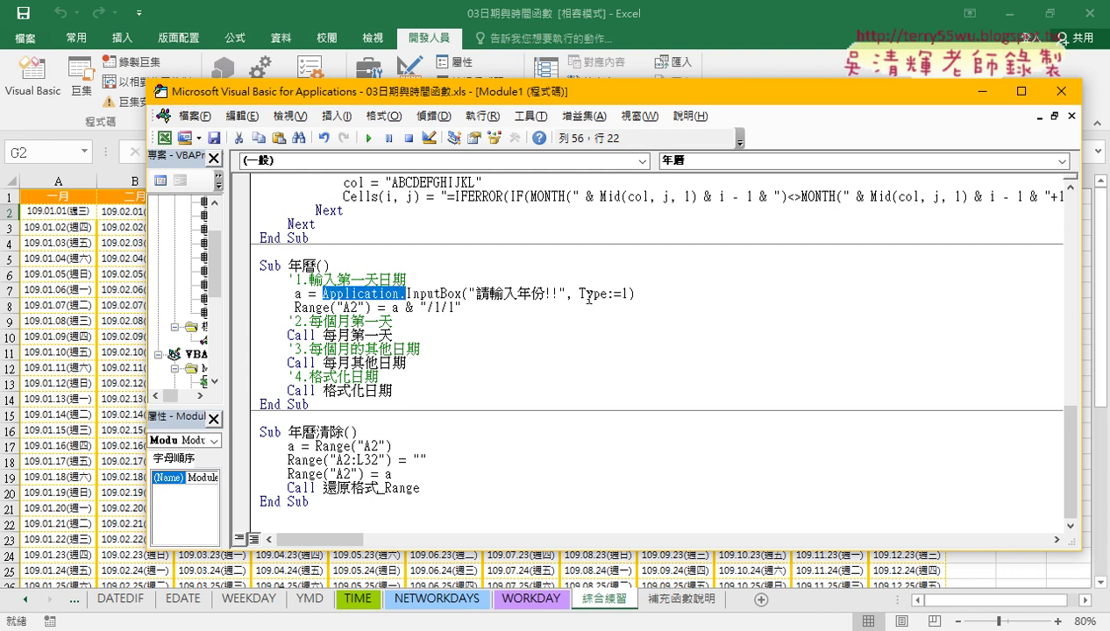
drag(578, 294, 626, 293)
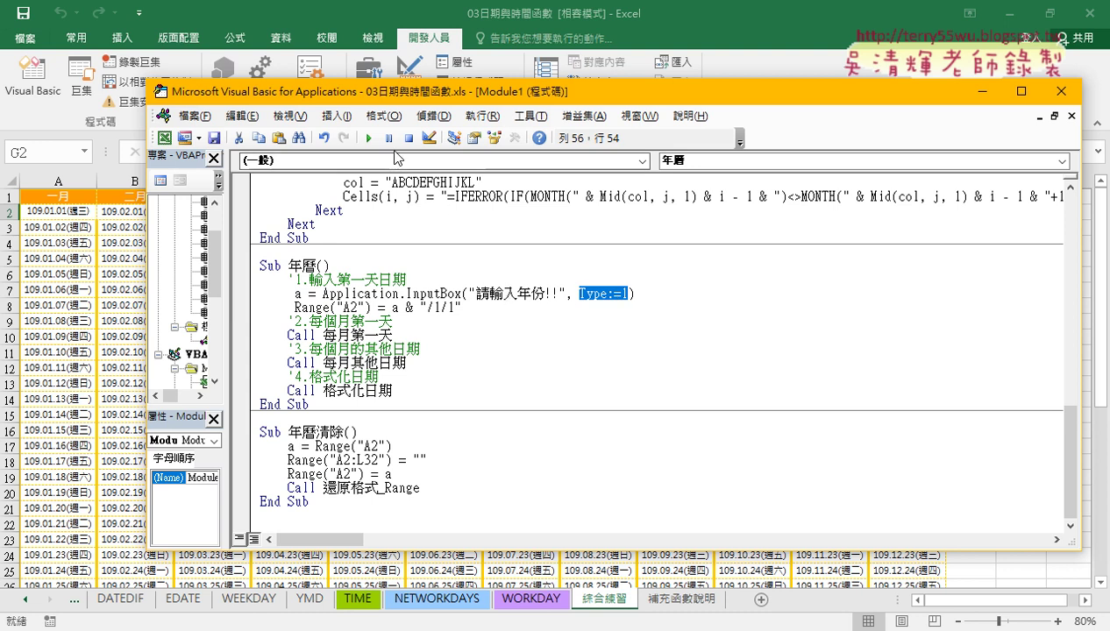
click(369, 142)
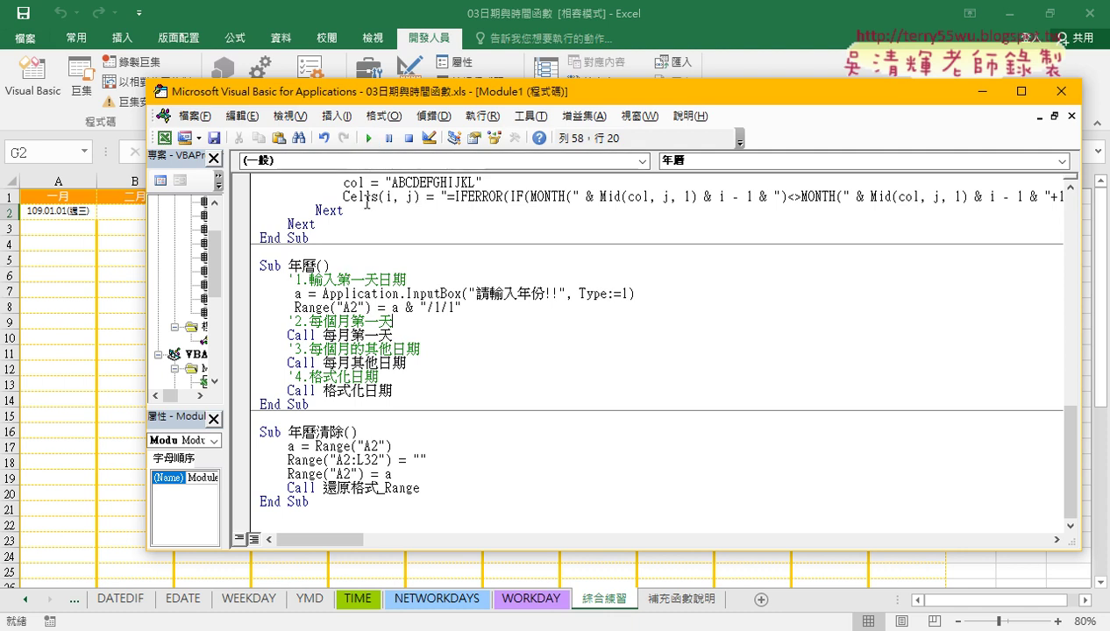
Run 年曆 and submit the year in Chinese numerals as 二0二一.
click(368, 140)
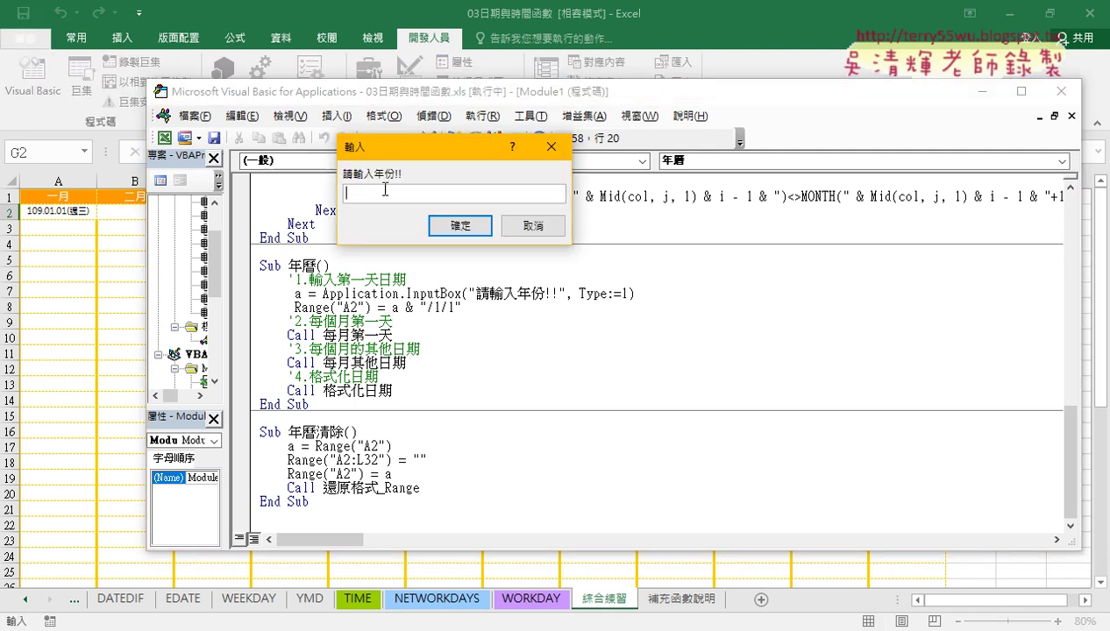
text(20)
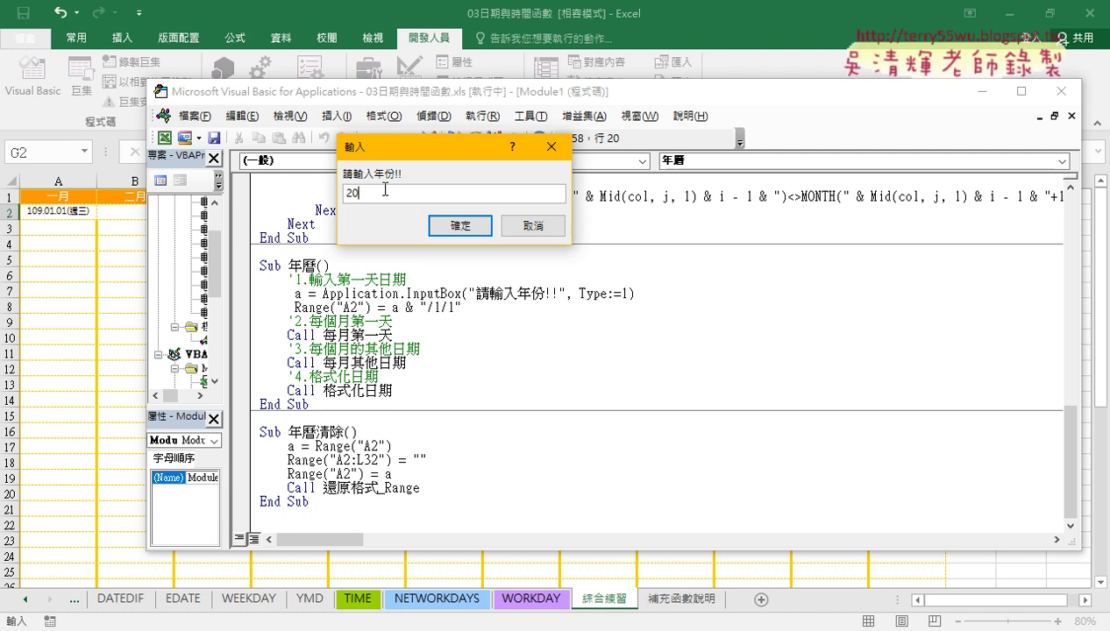
text(21)
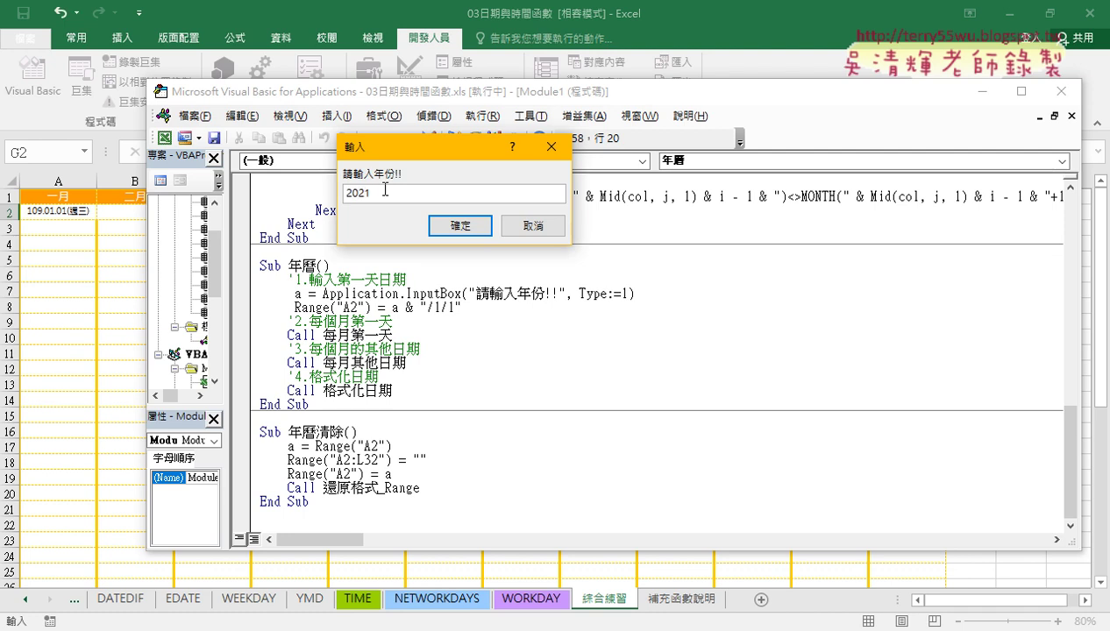
key(BackSpace)
key(BackSpace)
key(BackSpace)
key(BackSpace)
text(ㄦ)
text(二)
text(0)
text(二一)
key(Return)
drag(452, 149, 685, 149)
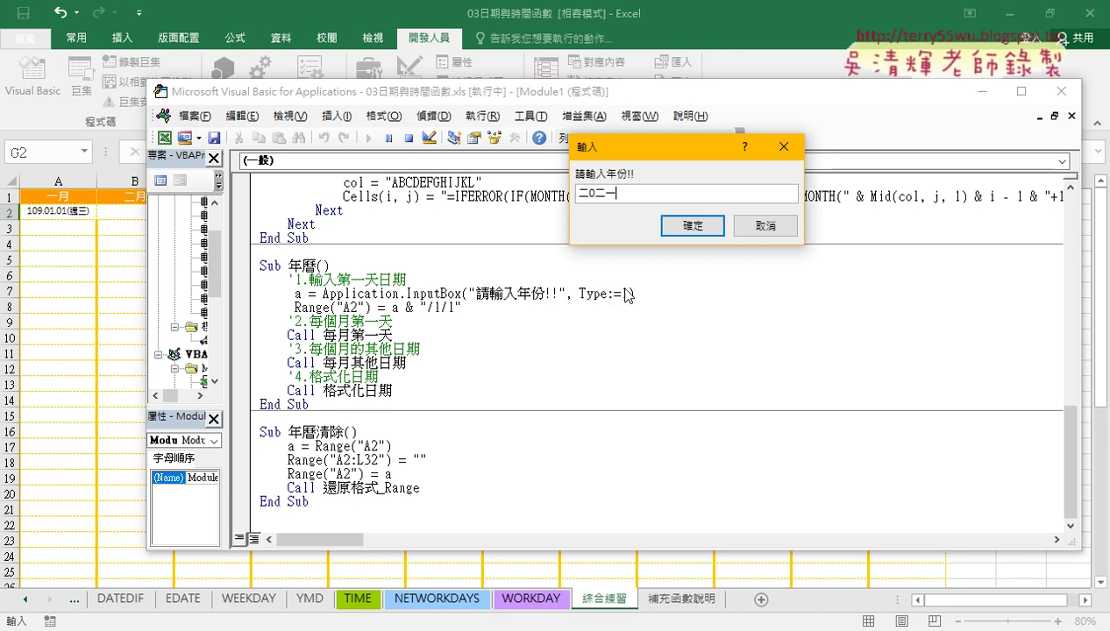
drag(614, 191, 544, 199)
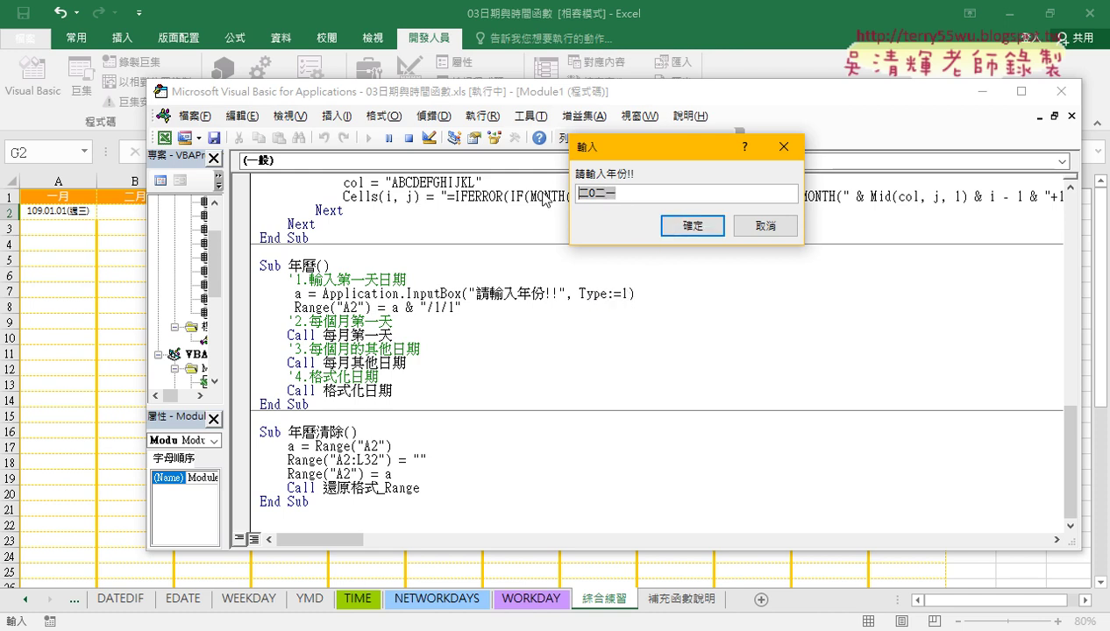
click(691, 226)
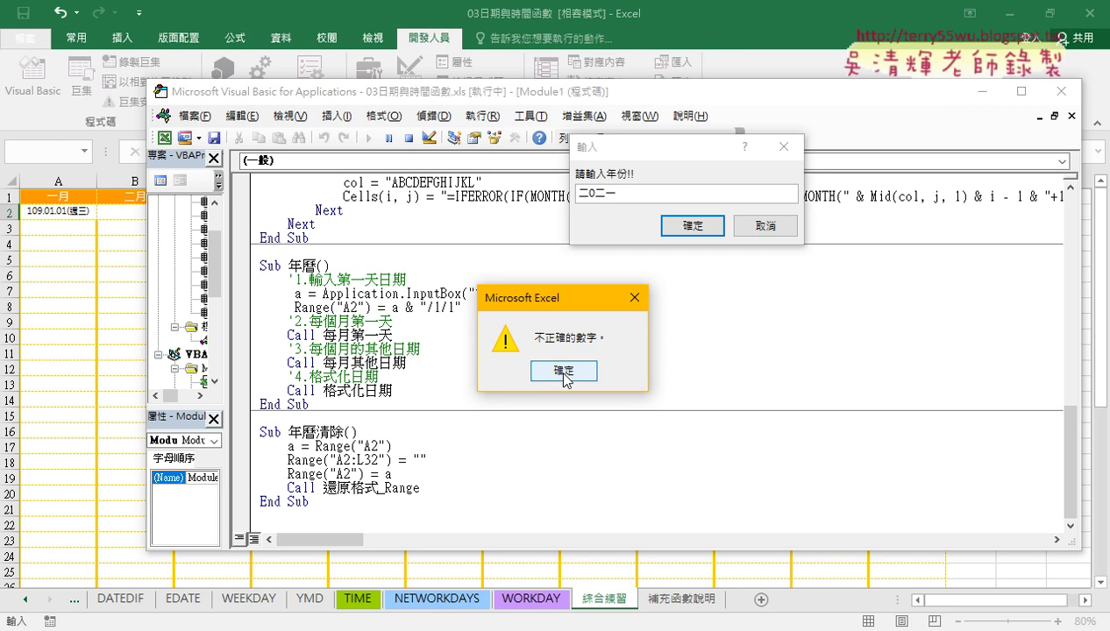
Dismiss the invalid-number error and enter 2021 to build the calendar from 110.01.01.
click(563, 372)
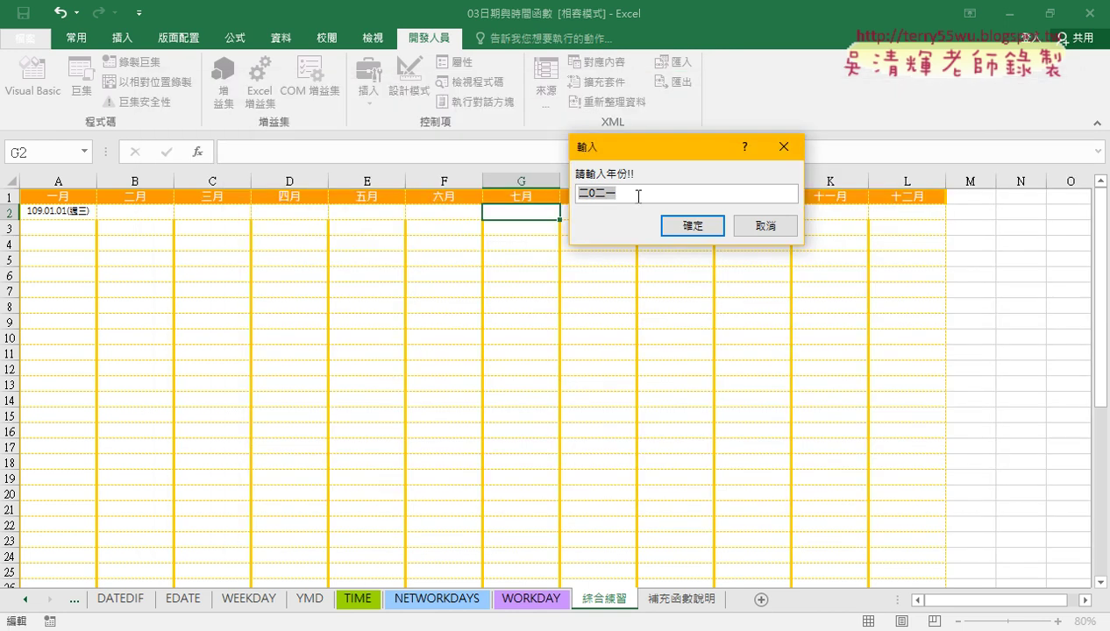
text(2021)
click(676, 224)
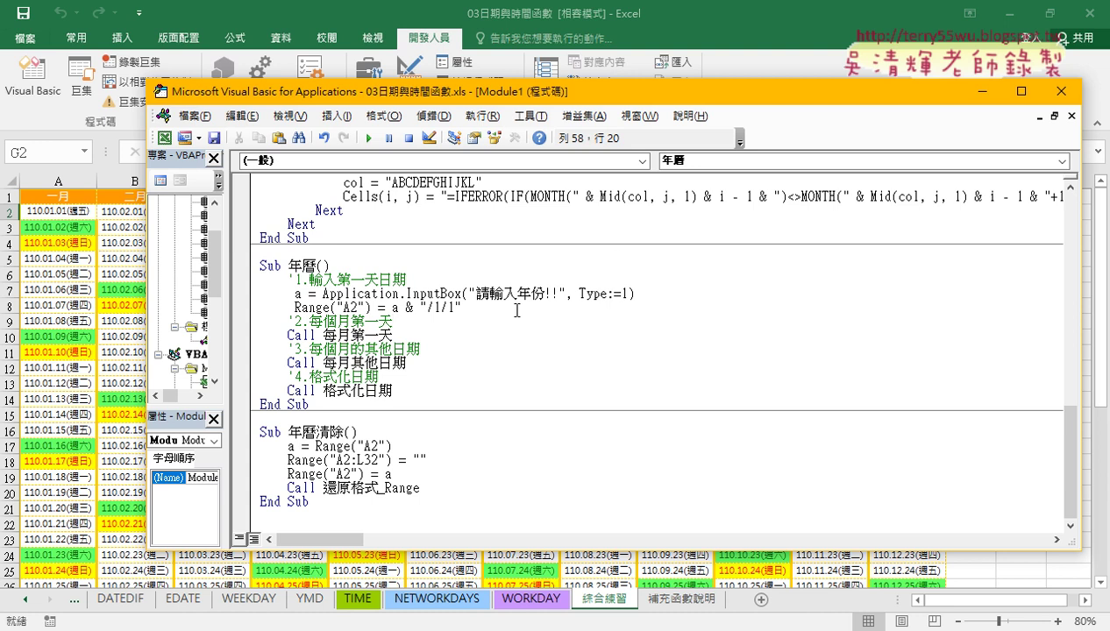
Clear the calendar, set breakpoints on Call 每月第一天 and Range("A2"), and run 年曆 with 2021.
click(342, 454)
key(F5)
click(416, 293)
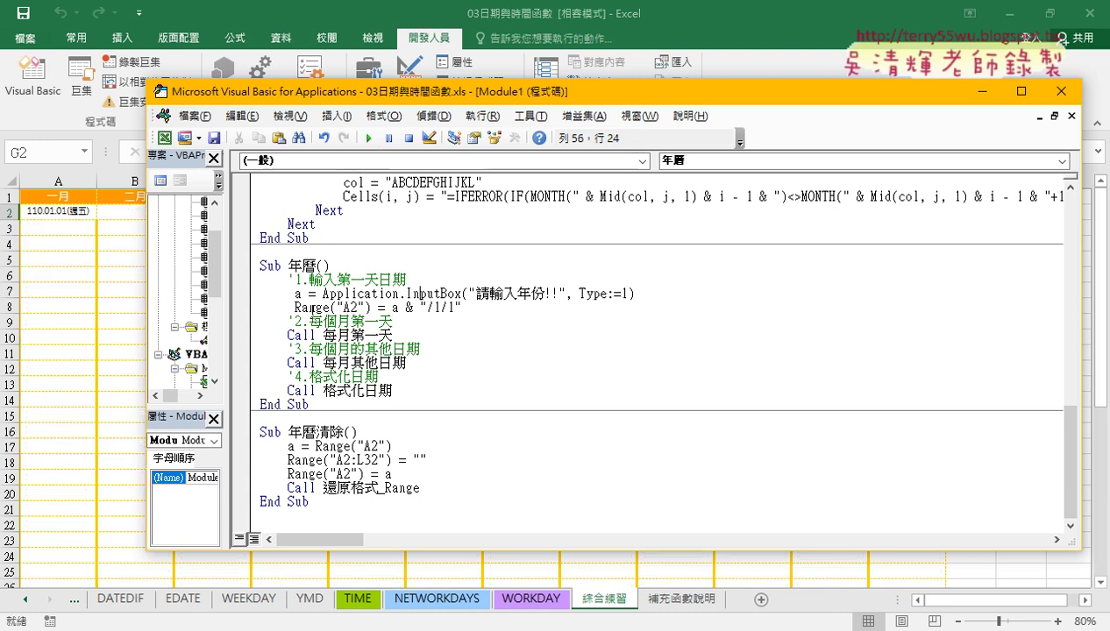
click(245, 335)
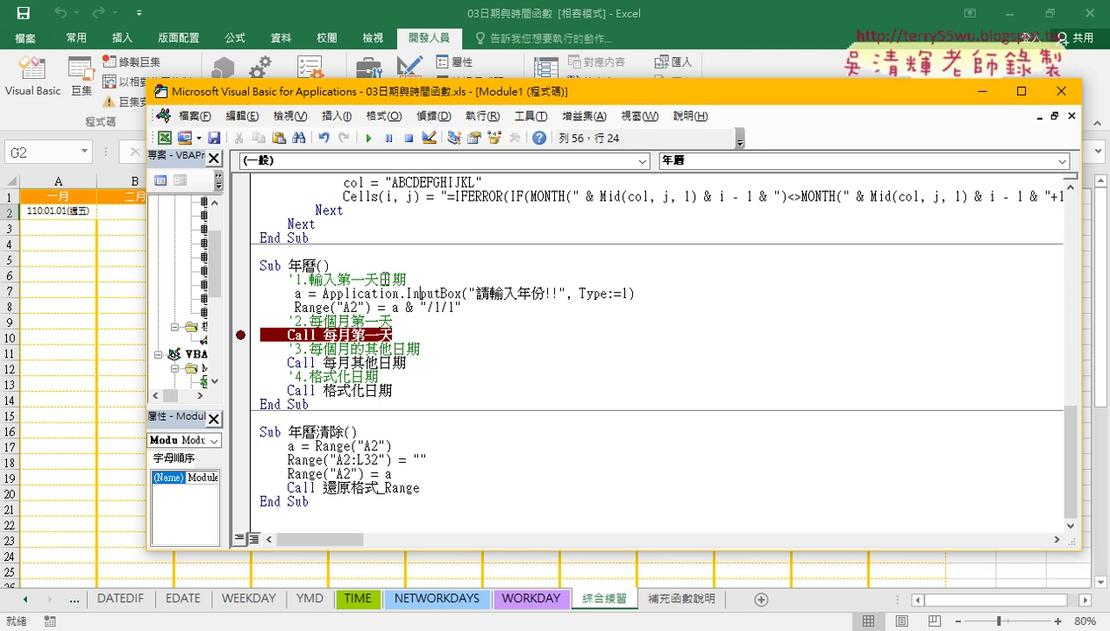
drag(420, 93, 504, 69)
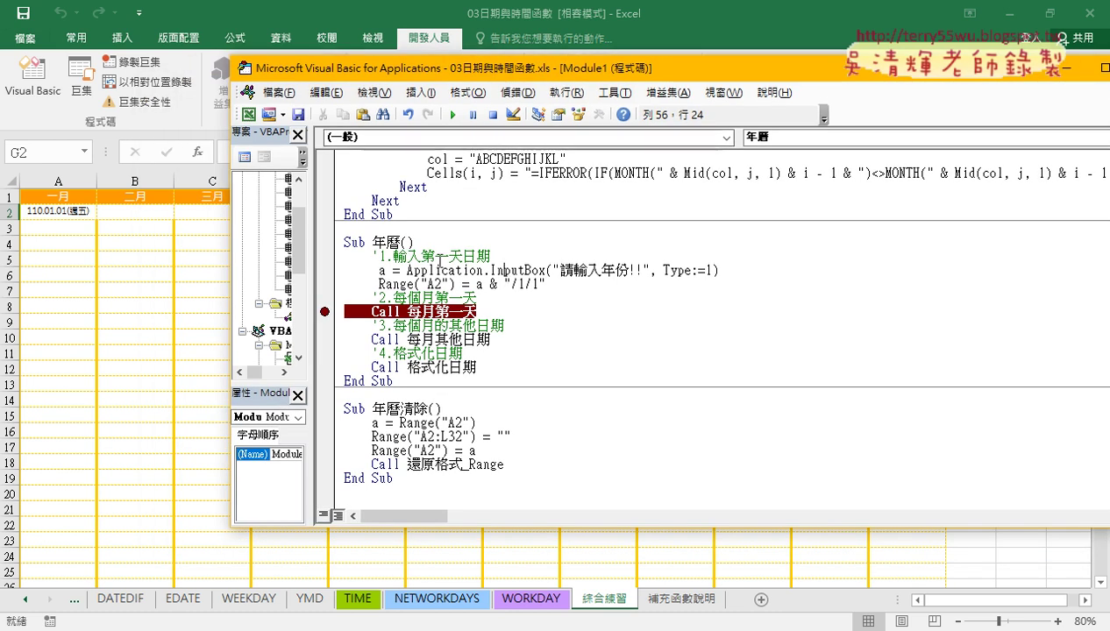
click(324, 285)
click(450, 117)
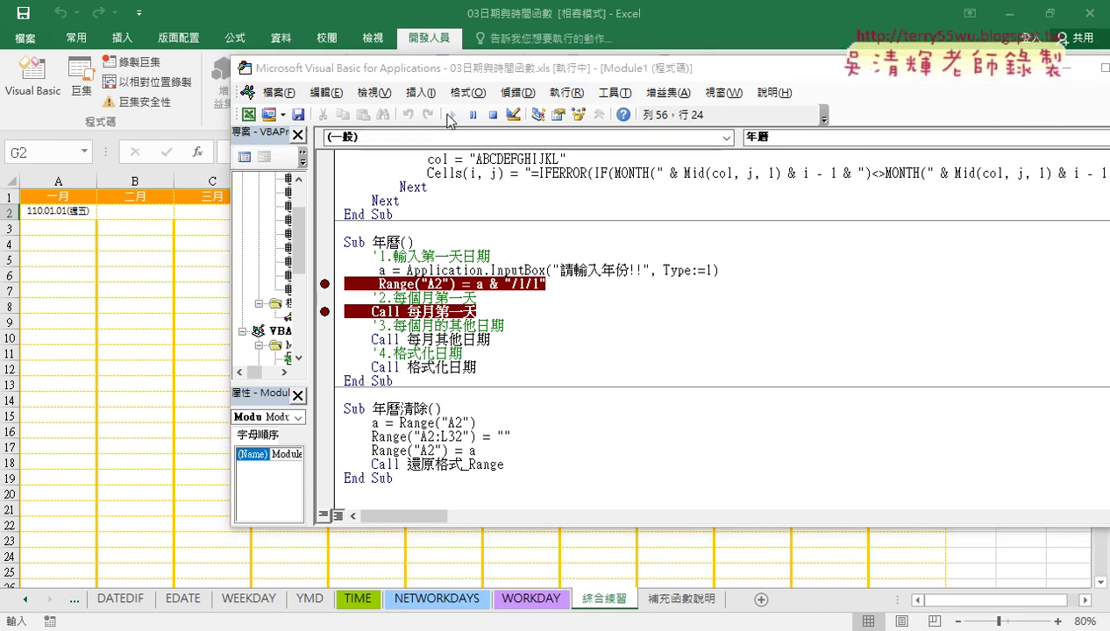
text(20)
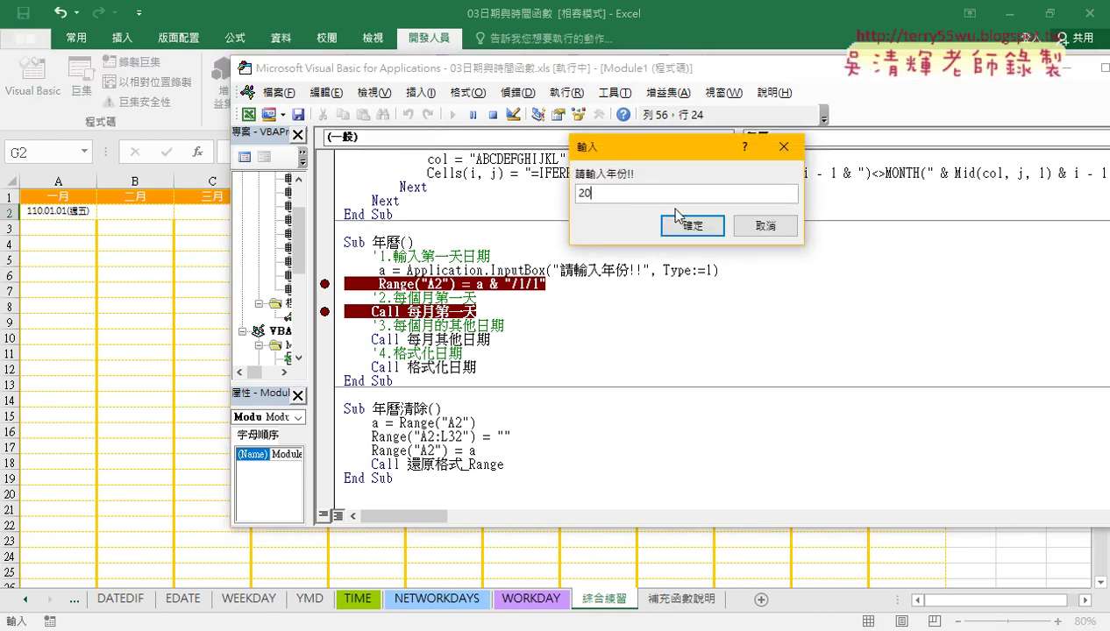
text(21)
Confirm 2021, step with F8 past the A2 line into 每月第一天, then continue to finish.
click(693, 227)
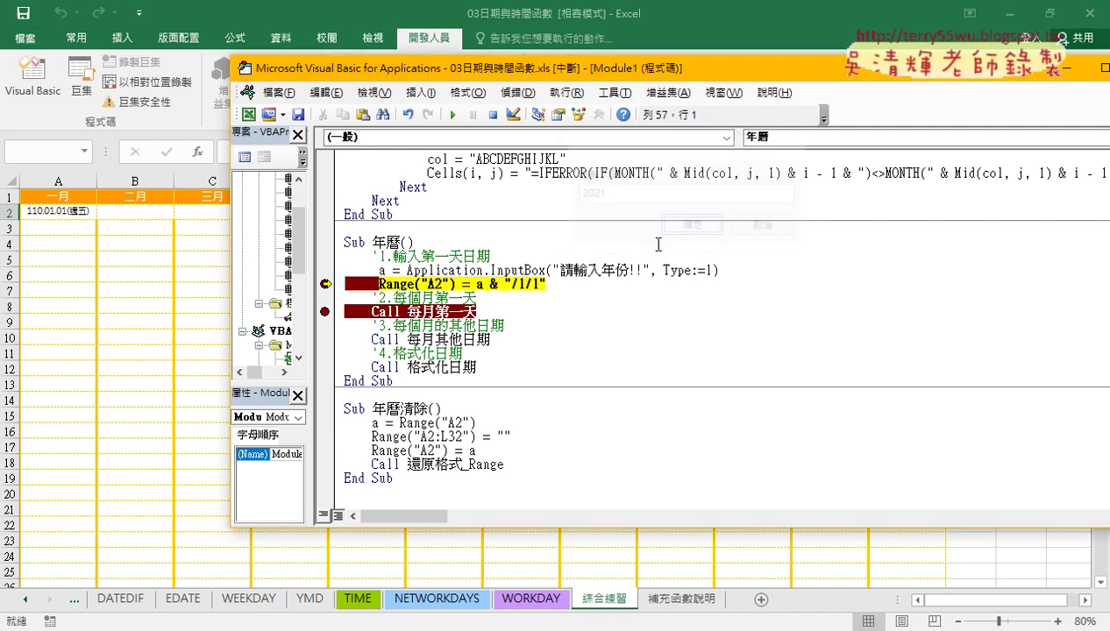
drag(547, 284, 481, 285)
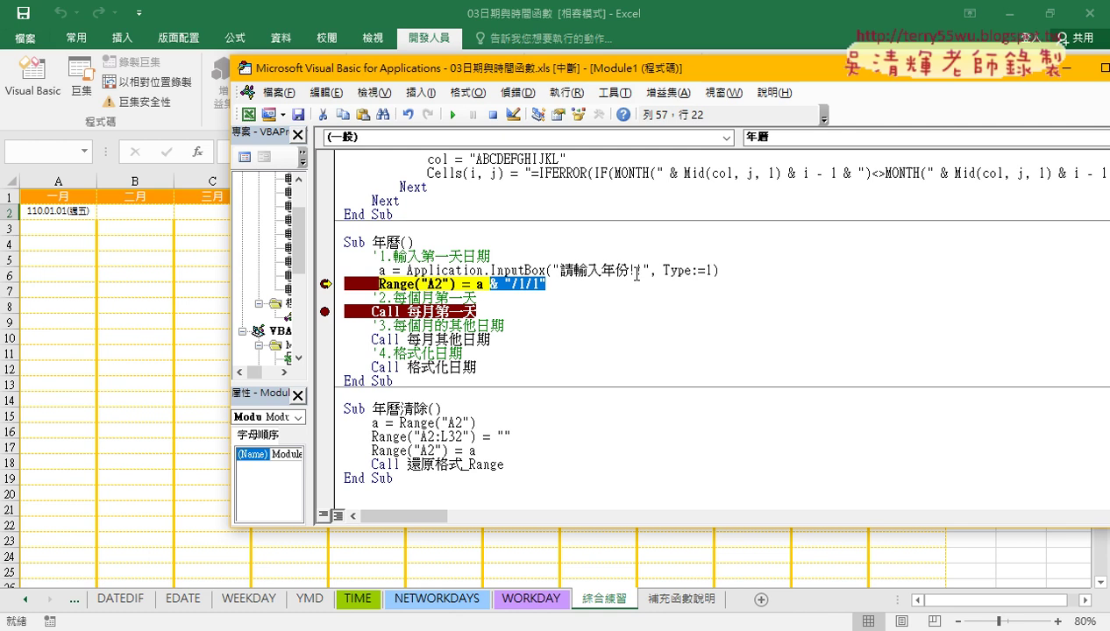
key(F8)
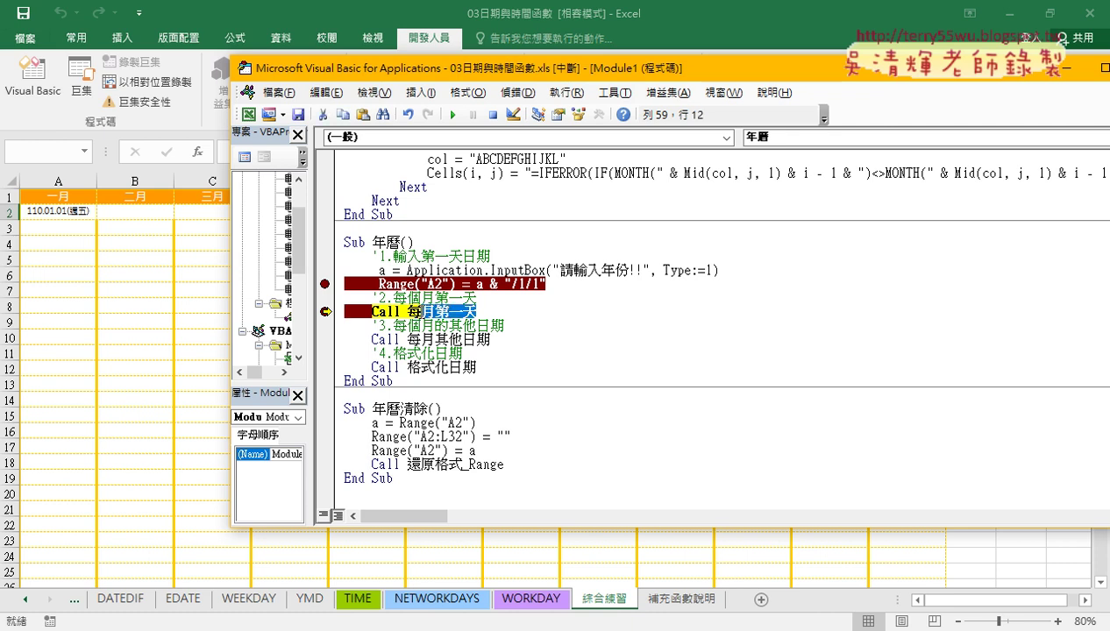
drag(477, 311, 407, 311)
key(F8)
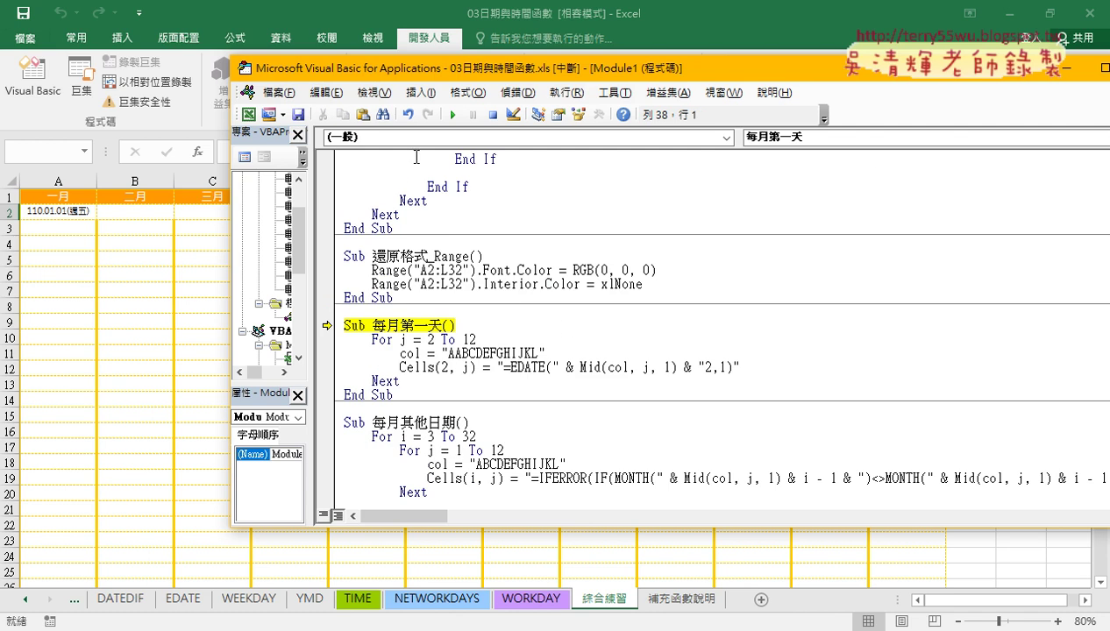
drag(436, 71, 399, 306)
click(452, 140)
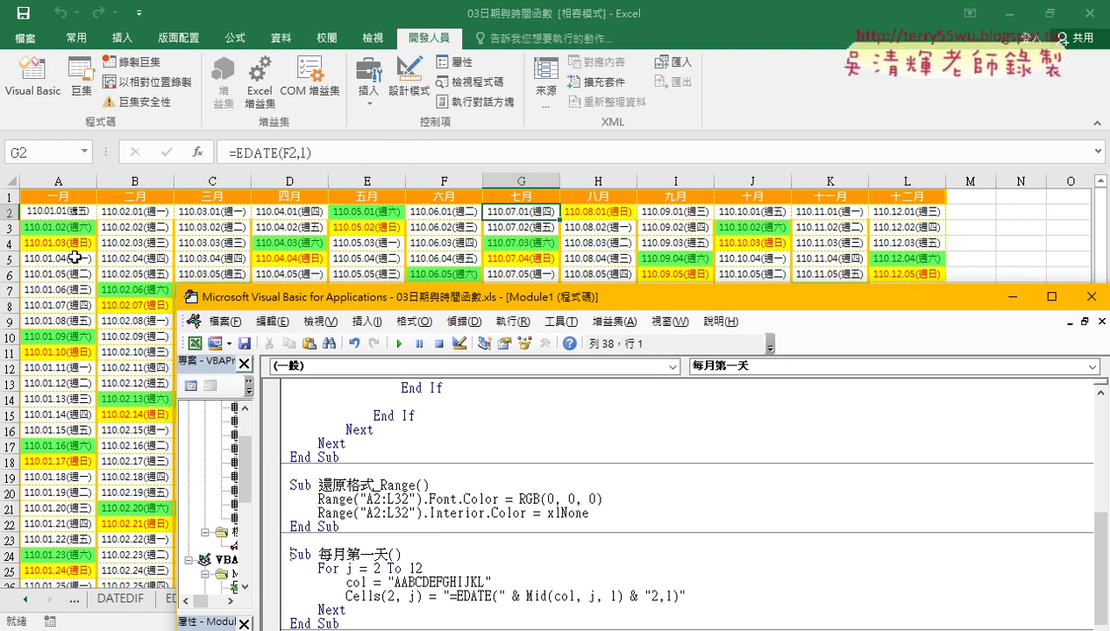
Remove the breakpoints on the Range("A2") and Call 每月第一天 lines.
drag(314, 299, 274, 72)
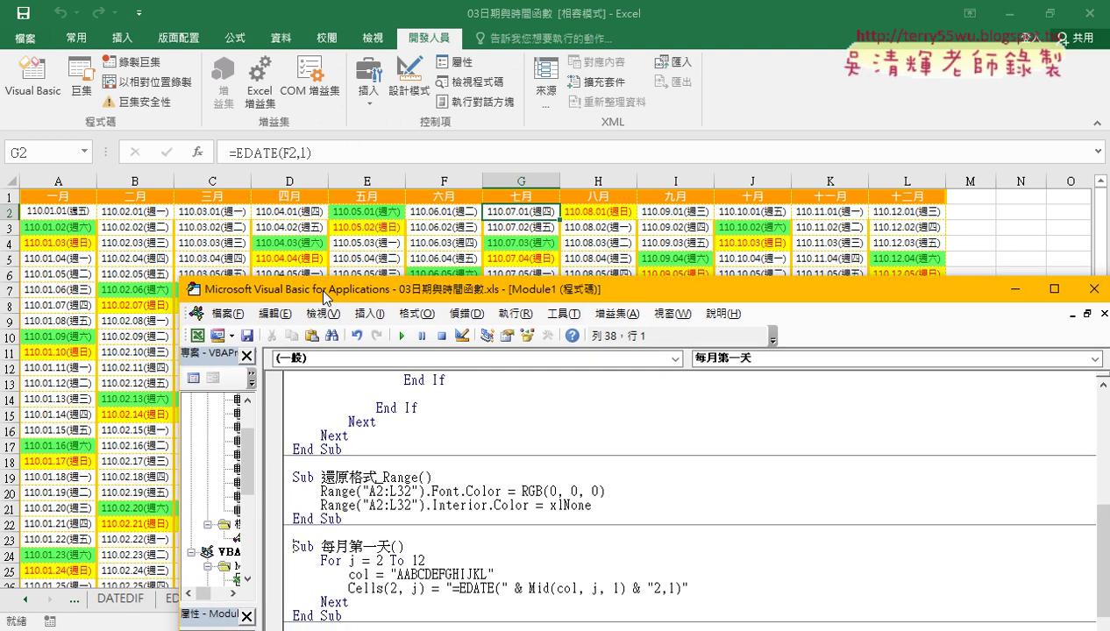
scroll(456, 270, down, 5)
scroll(456, 270, down, 2)
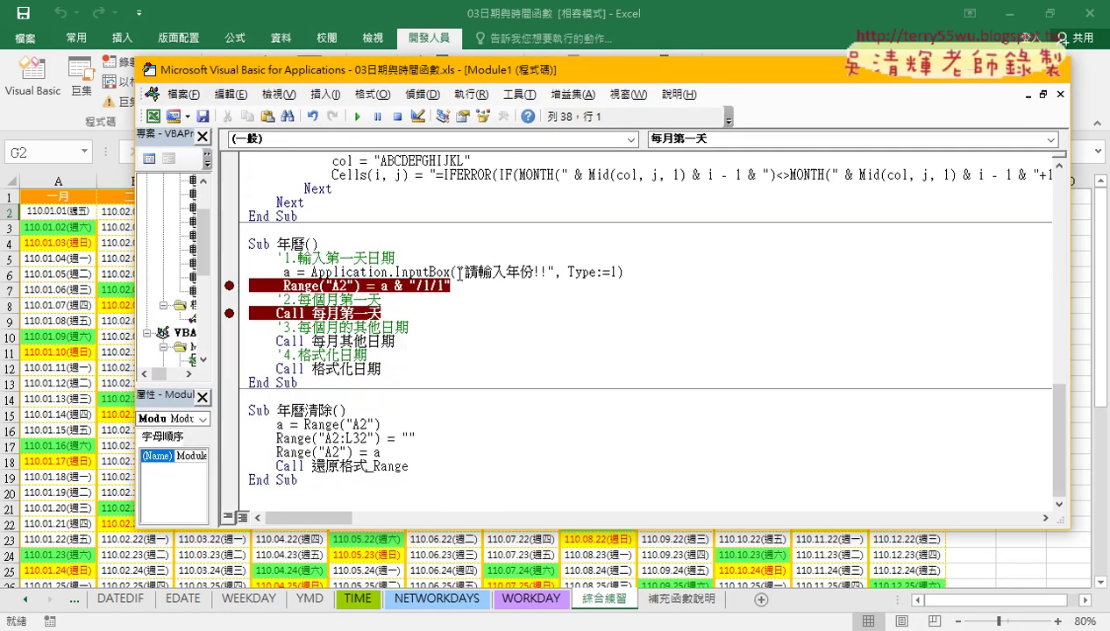
click(229, 286)
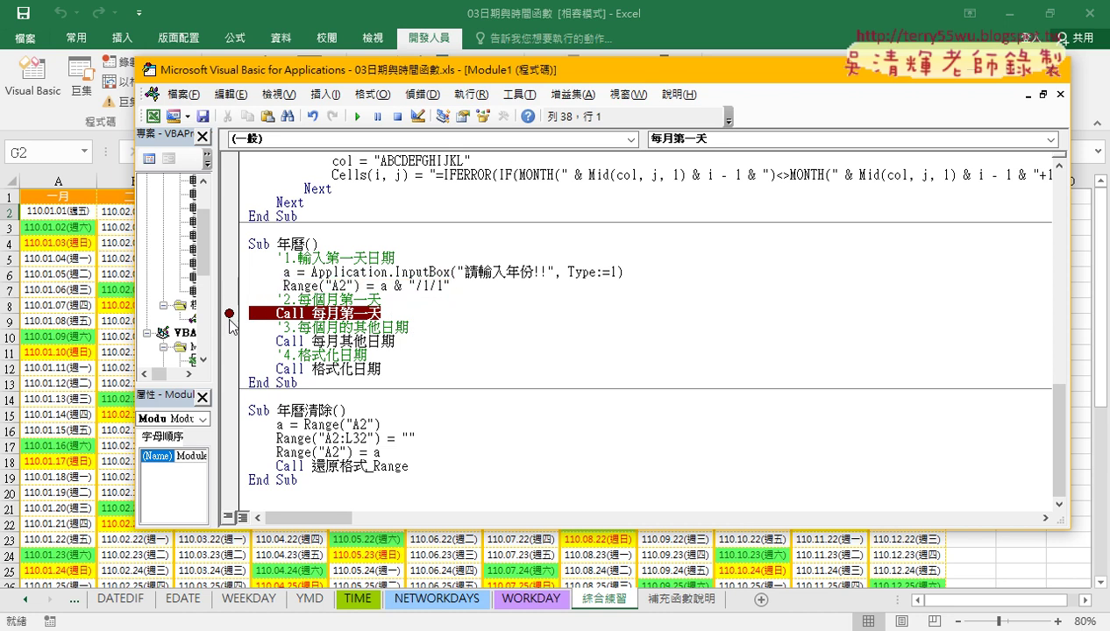
click(229, 313)
Select the Call 格式化日期 line and the 每月第一天 procedure to review the code.
click(338, 313)
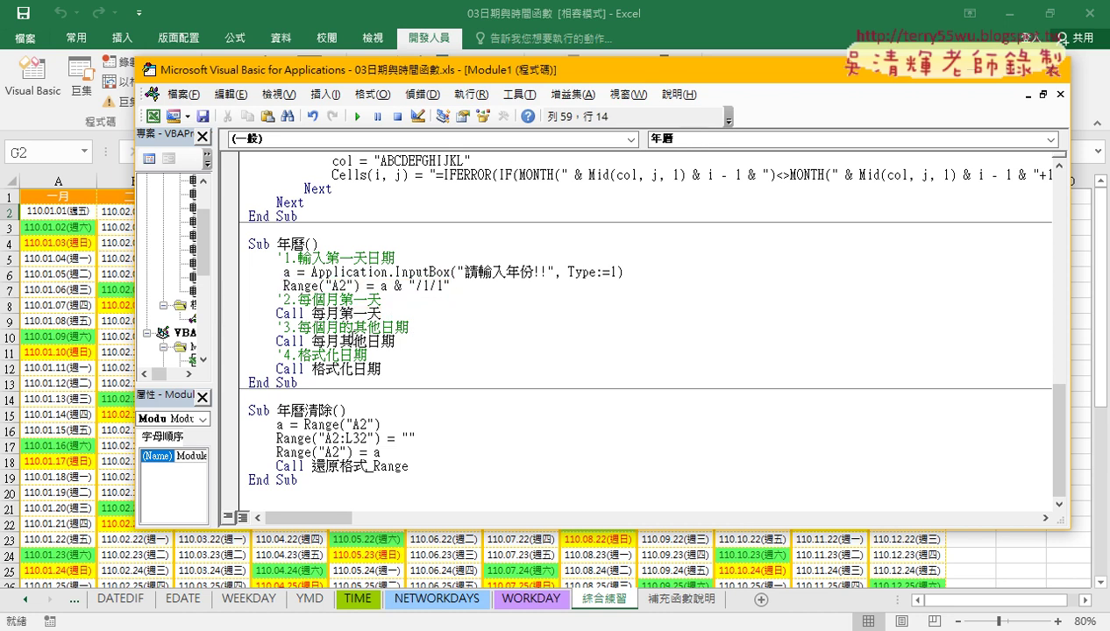
click(351, 342)
drag(382, 369, 247, 369)
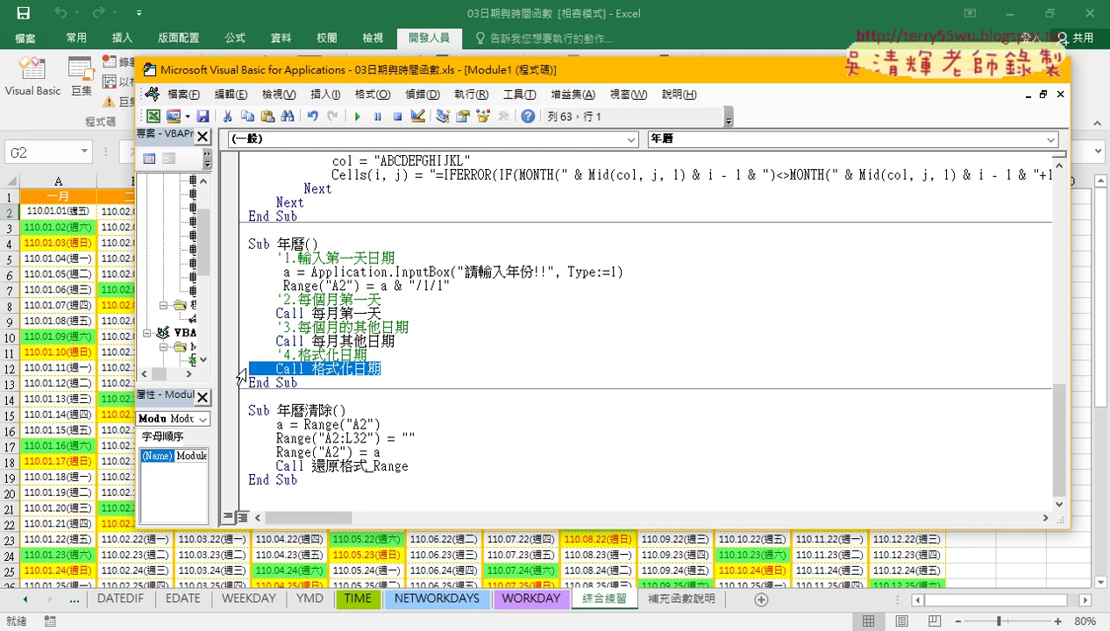
scroll(419, 325, up, 2)
scroll(439, 324, up, 1)
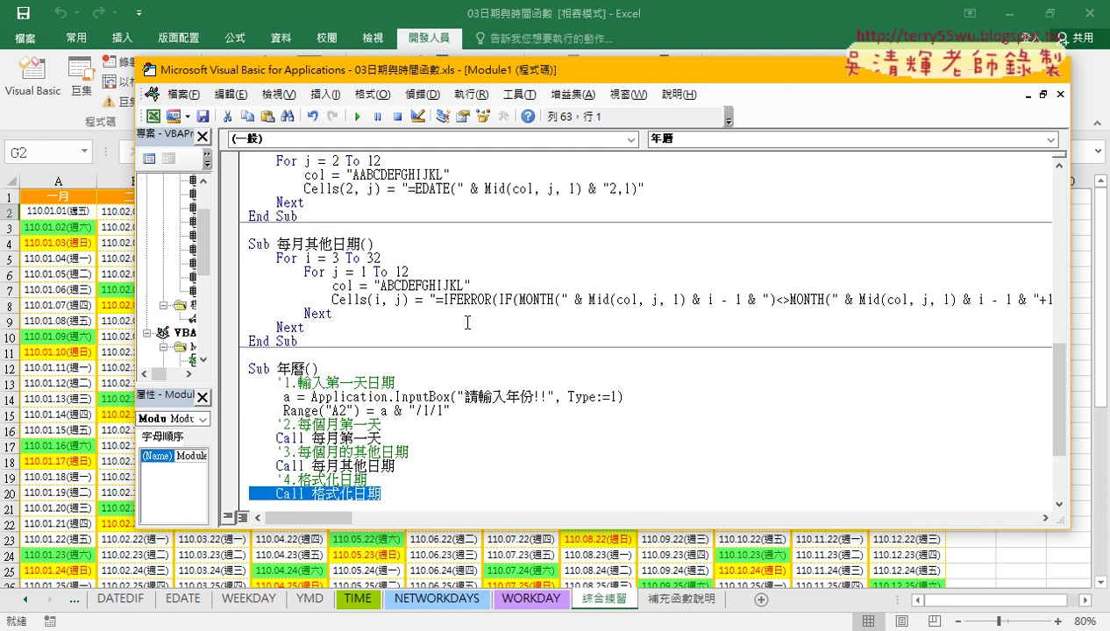
scroll(467, 323, up, 3)
drag(319, 337, 250, 263)
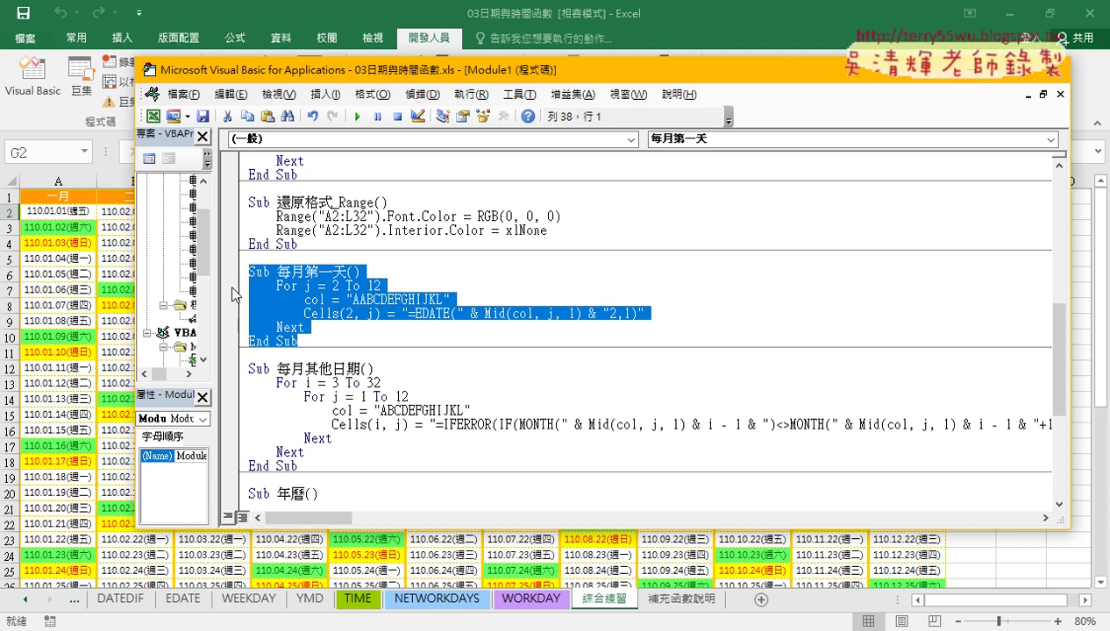
Narrow the Project pane, widen the code window, then return to the 程式碼.docx notes.
drag(216, 288, 173, 287)
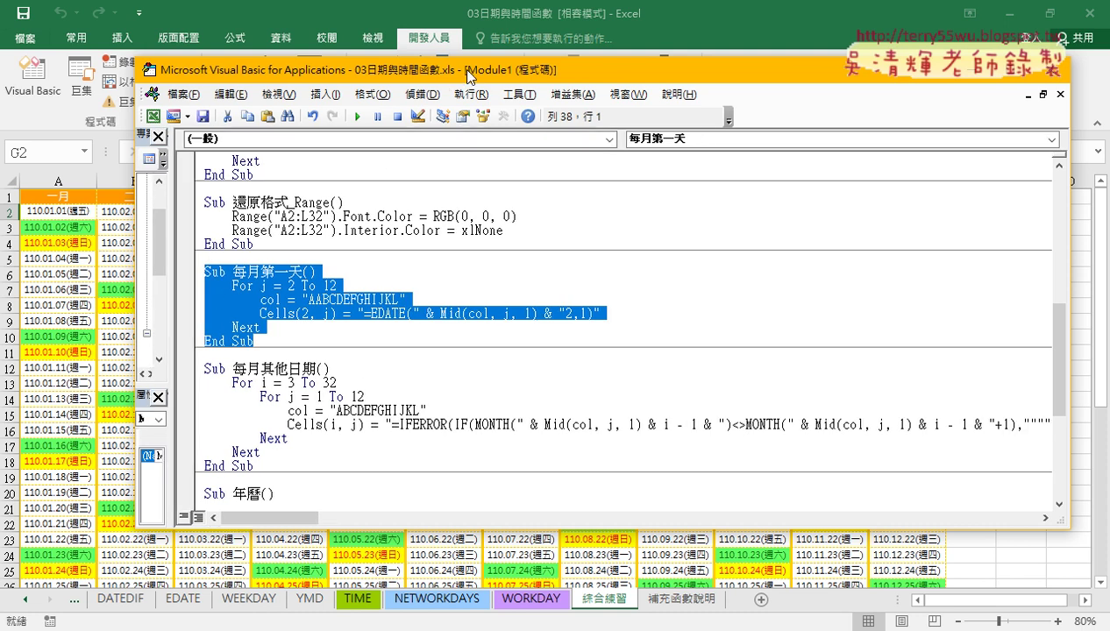
drag(461, 68, 330, 57)
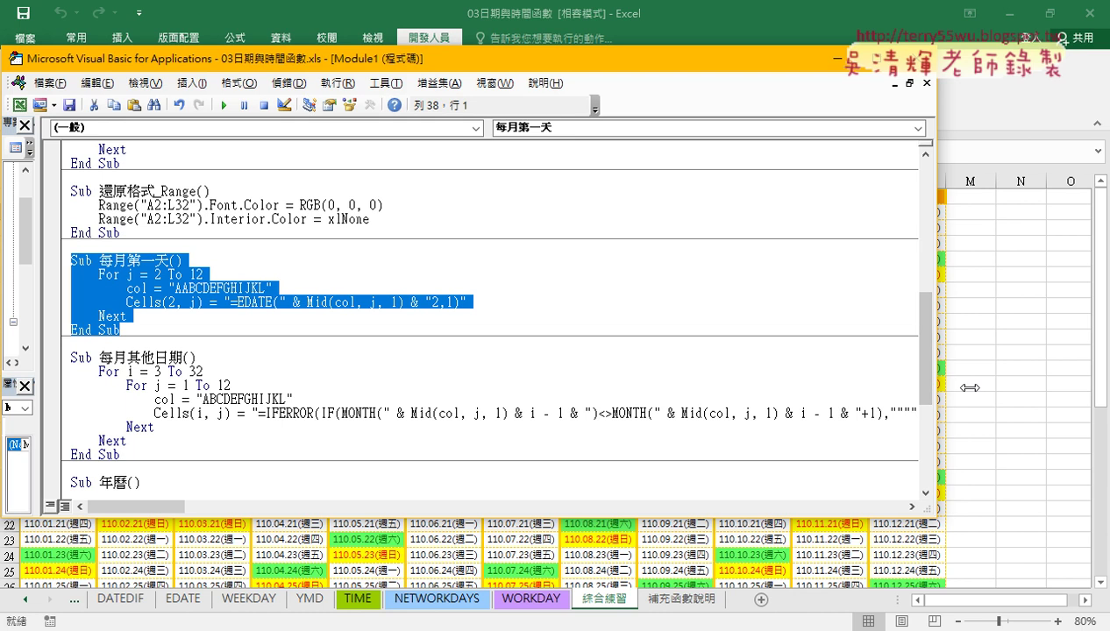
drag(937, 390, 1075, 390)
click(293, 391)
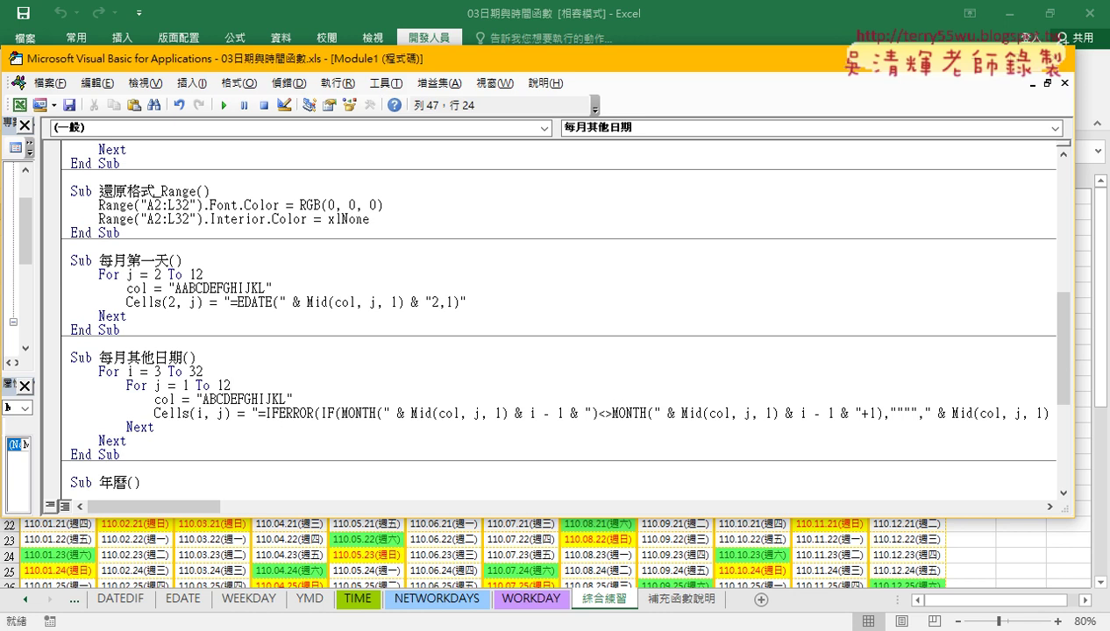
click(272, 561)
Clear the notes selection, scroll down, and select the 插入空白列 and 刪除空白列 code.
scroll(527, 446, up, 1)
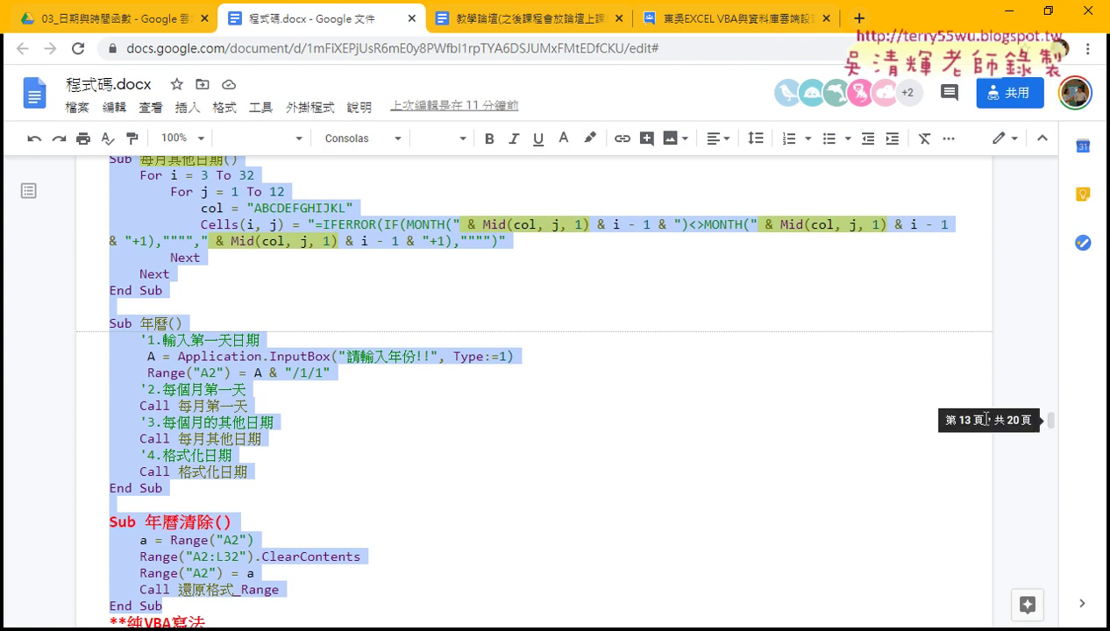
scroll(839, 414, up, 2)
click(187, 298)
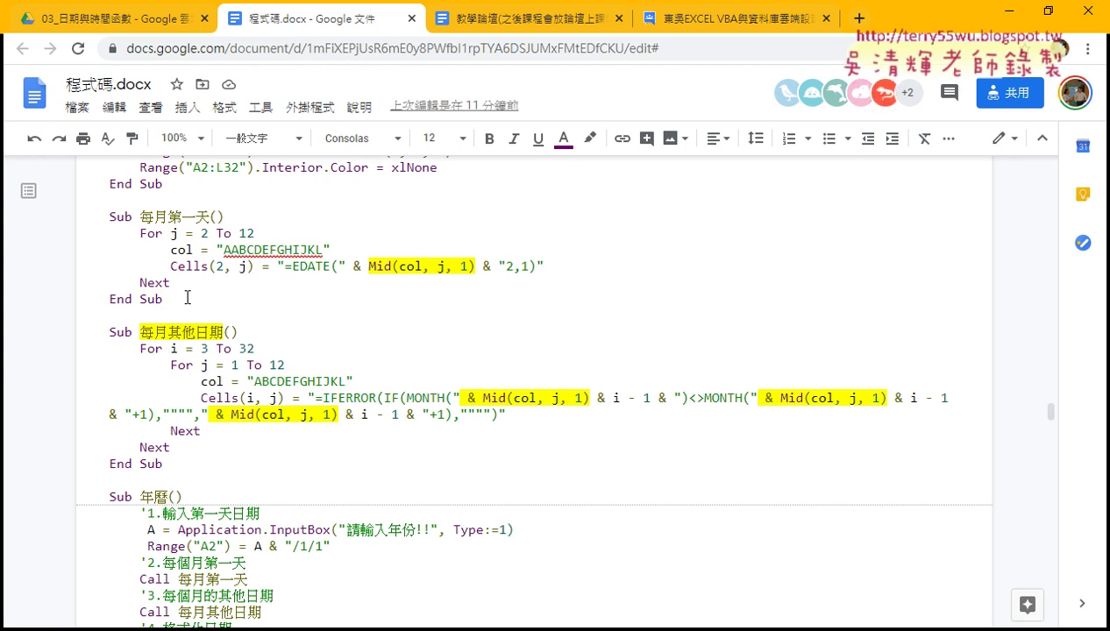
scroll(198, 337, down, 4)
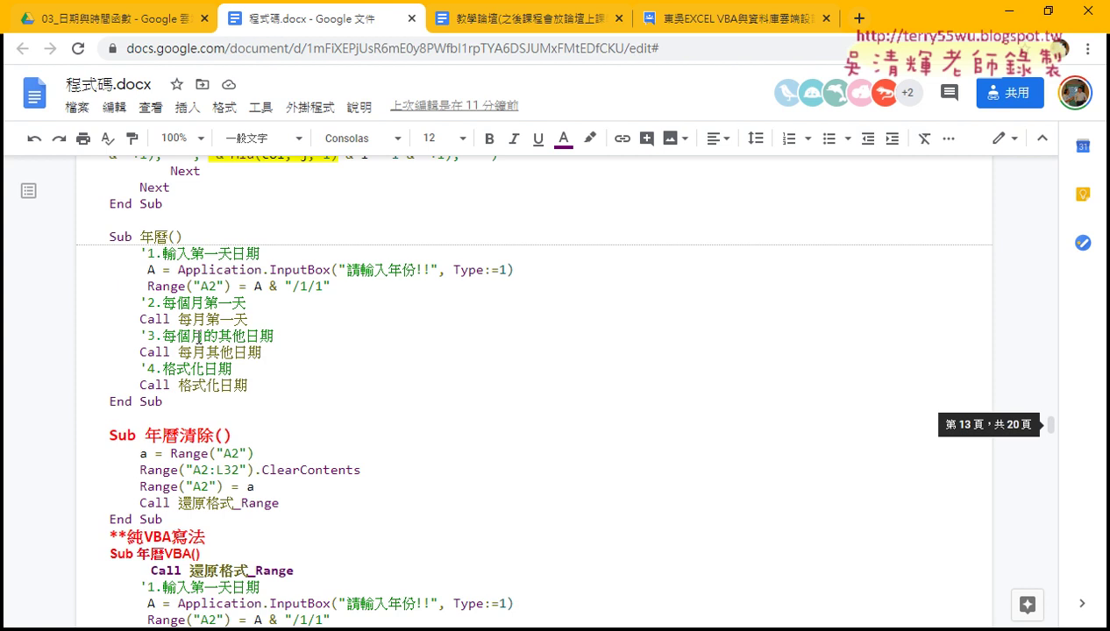
scroll(198, 337, down, 3)
scroll(198, 336, down, 1)
scroll(198, 337, down, 3)
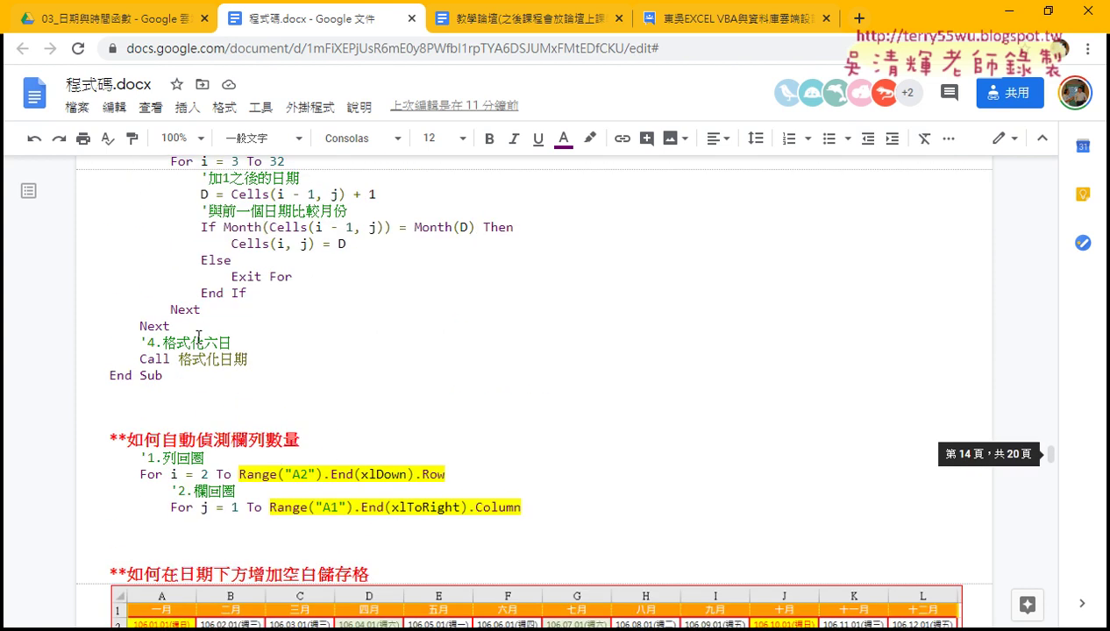
scroll(198, 337, down, 1)
scroll(199, 337, down, 2)
scroll(200, 337, down, 2)
scroll(199, 337, down, 2)
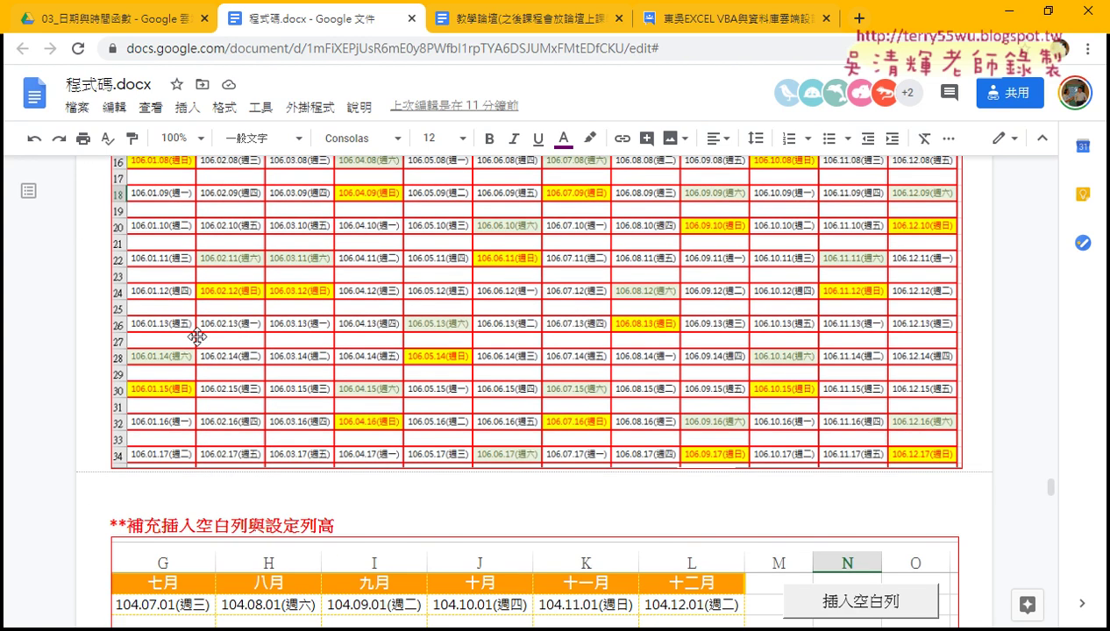
scroll(198, 337, down, 2)
scroll(198, 337, down, 3)
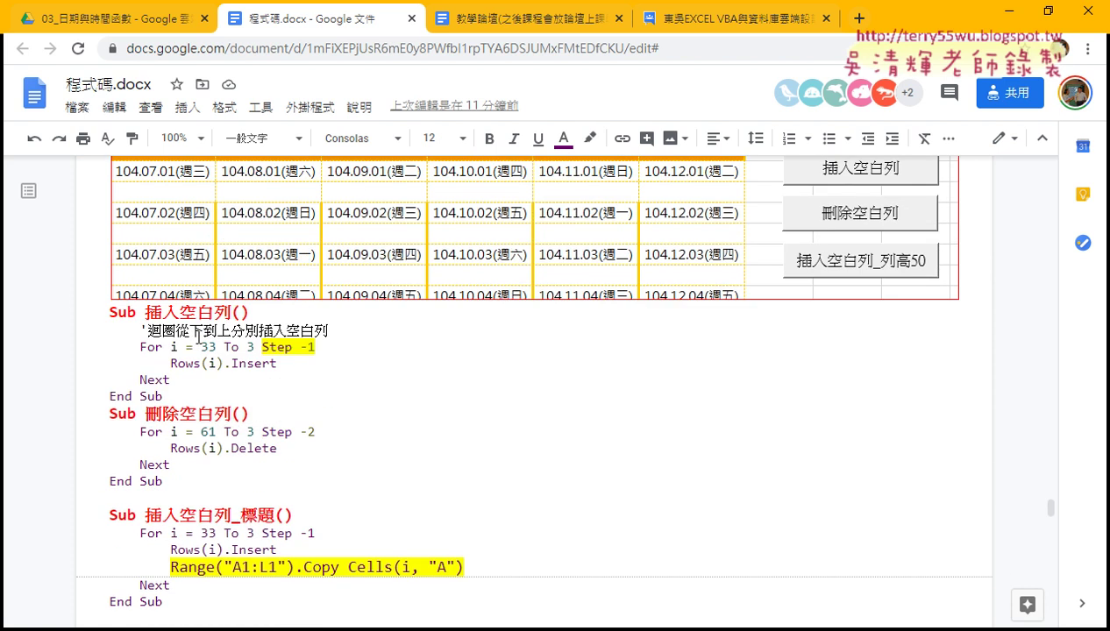
drag(163, 481, 109, 307)
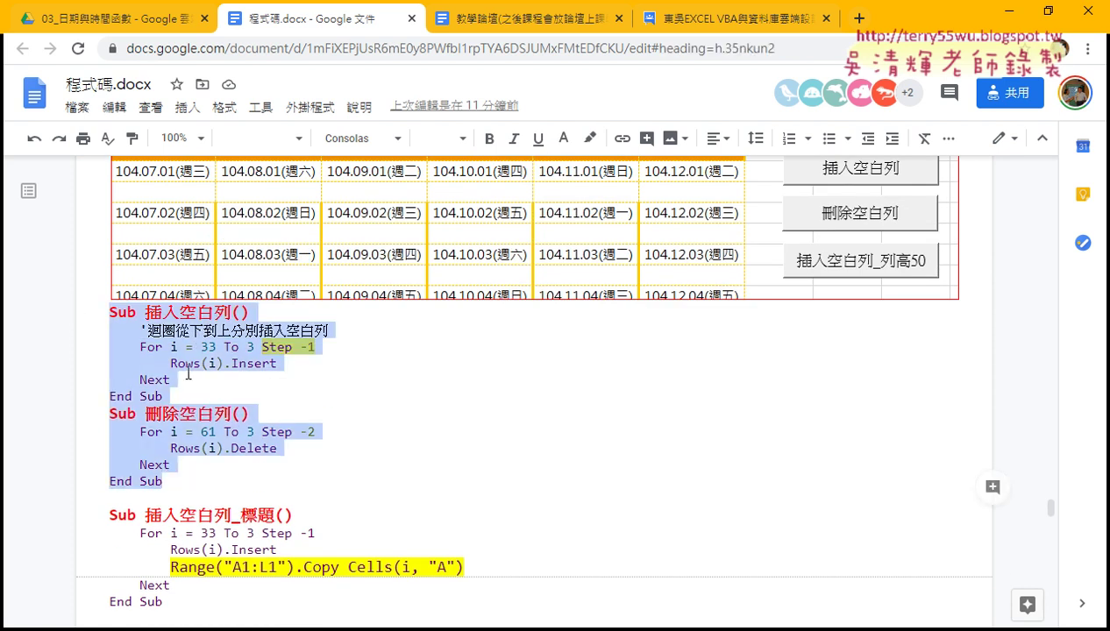
click(220, 387)
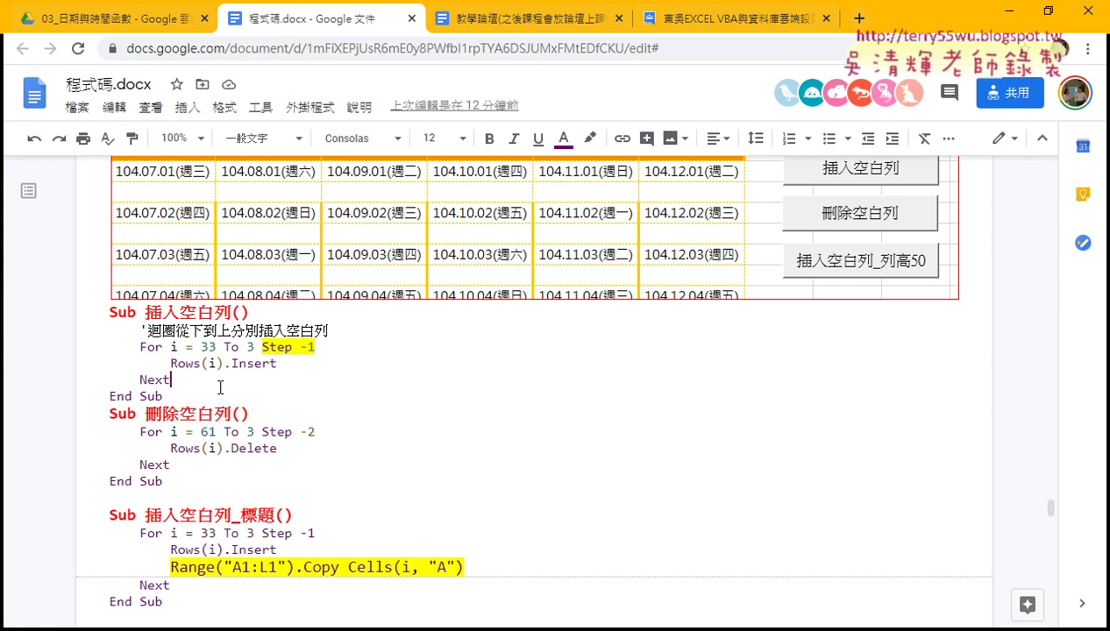
Go from 03日期與時間函數 up to 範例檔109 and open the 04數學函數 folder.
mouse_move(1049, 508)
key(alt+Tab)
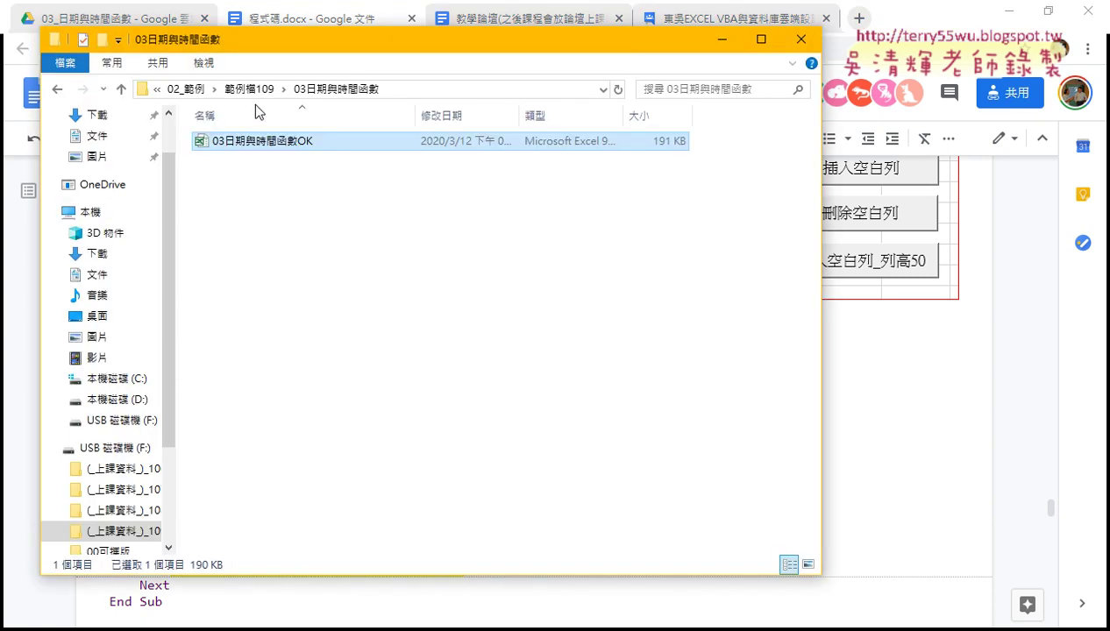
click(252, 88)
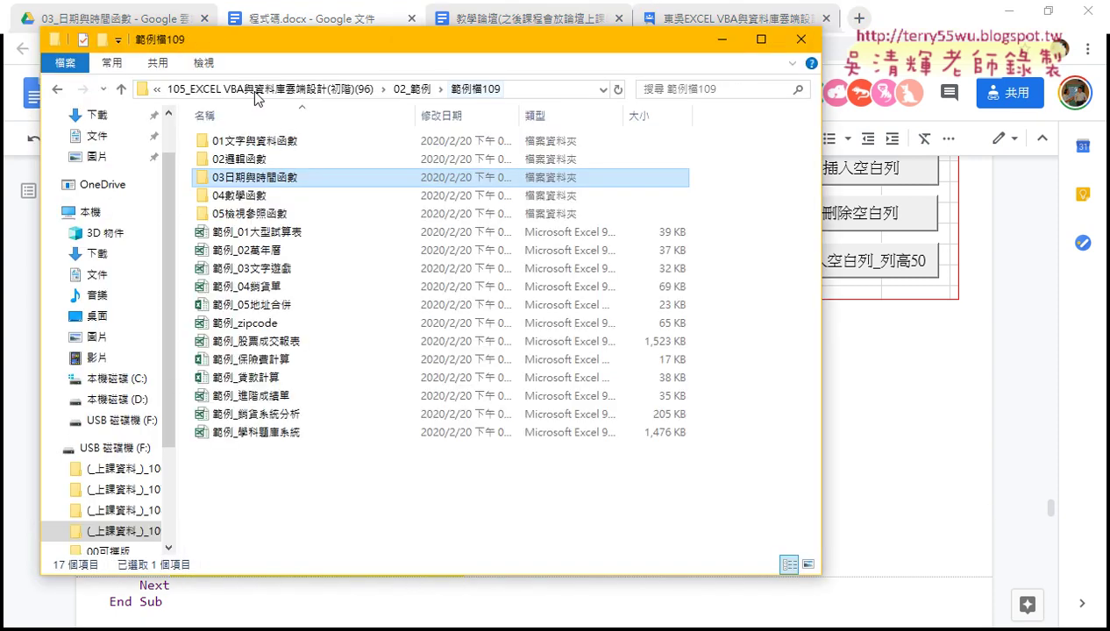
double_click(253, 196)
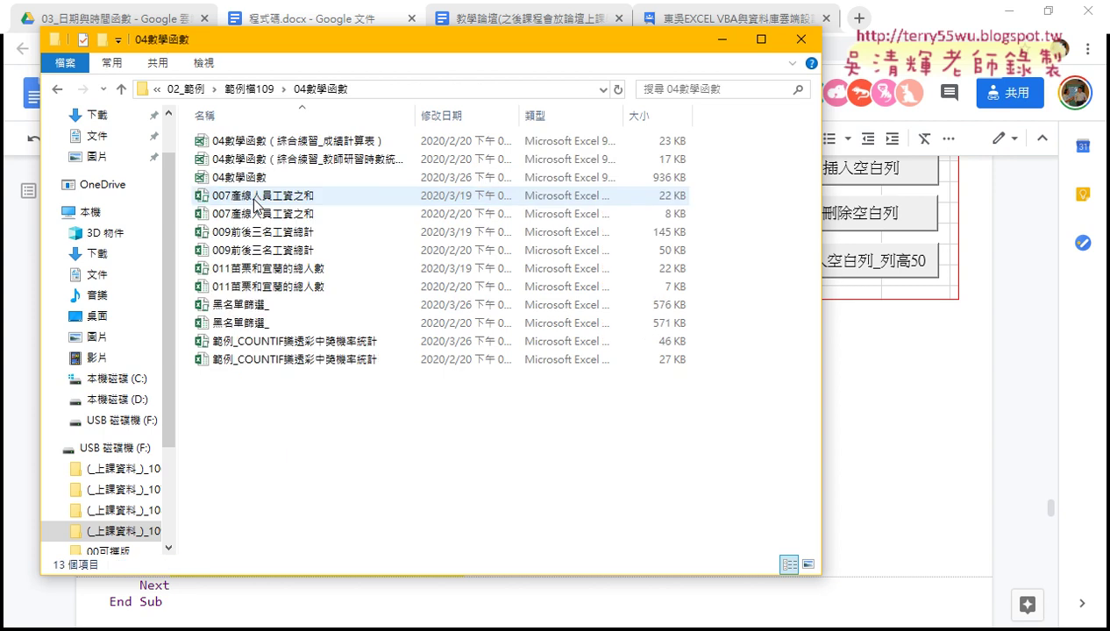